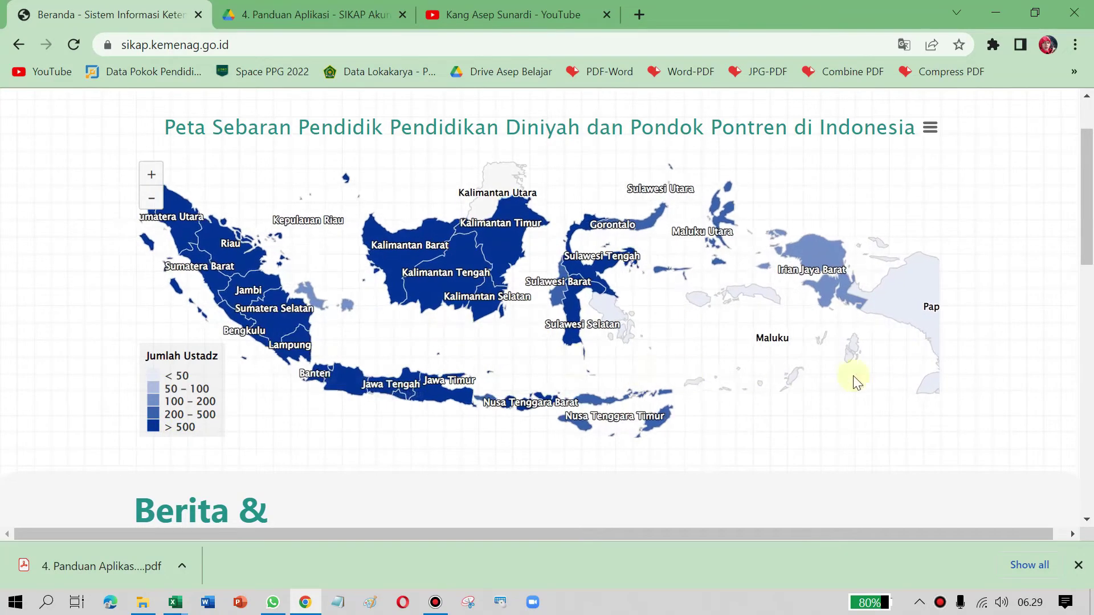
Step: Scroll the SIKAP home page to view the map of ustadz counts by province
scroll(838, 301, "down", 9)
scroll(812, 364, "up", 9)
scroll(574, 171, "up", 3)
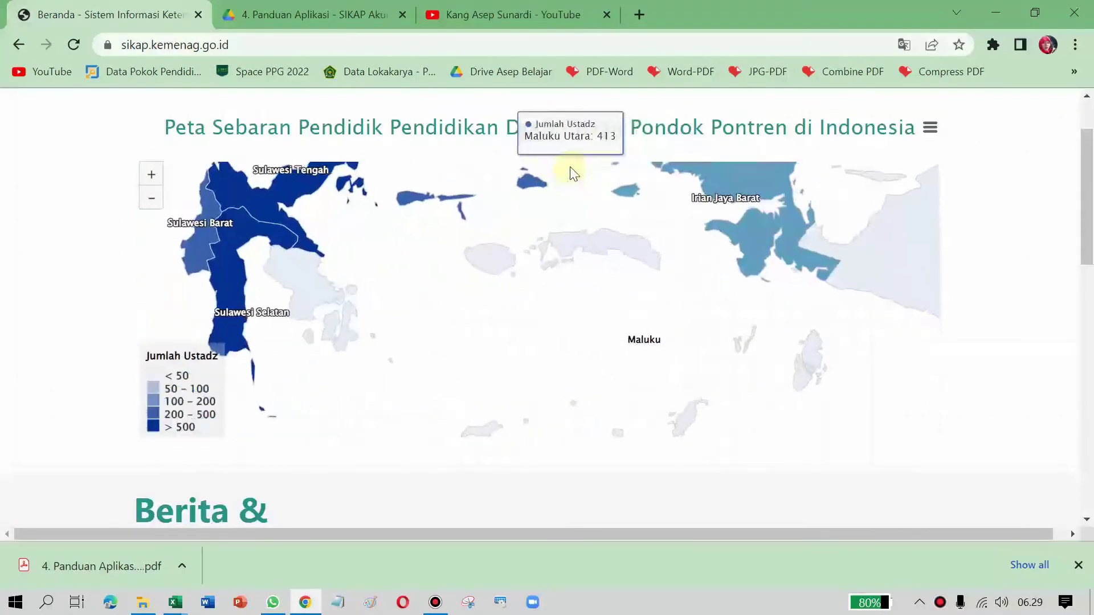
scroll(493, 150, "down", 6)
scroll(493, 150, "up", 8)
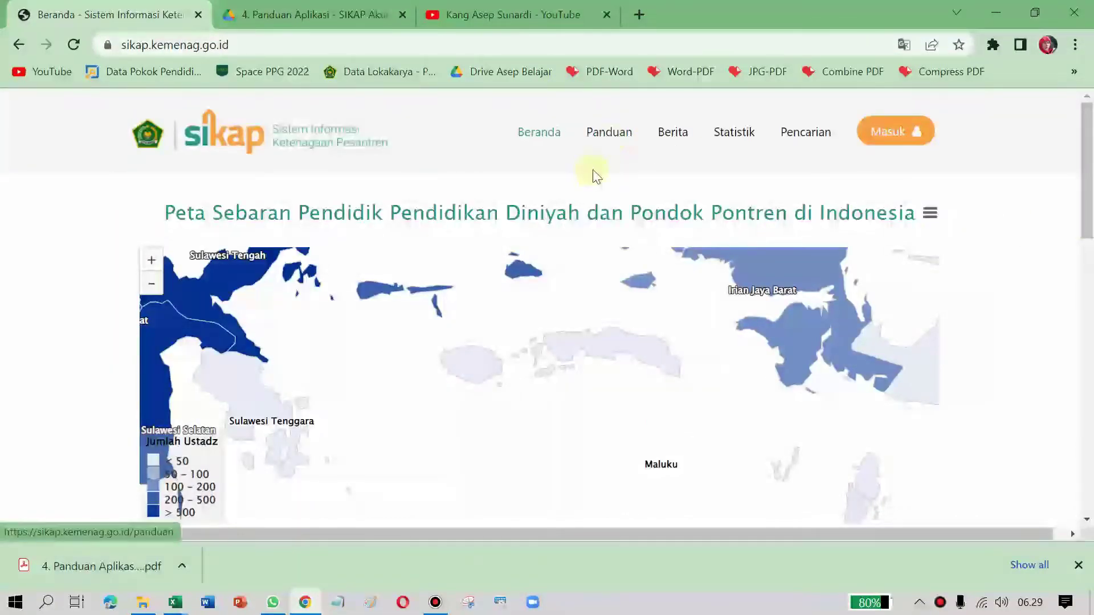
Step: Open the Panduan page and page through the embedded guide to page 12, Log Out
left_click(616, 144)
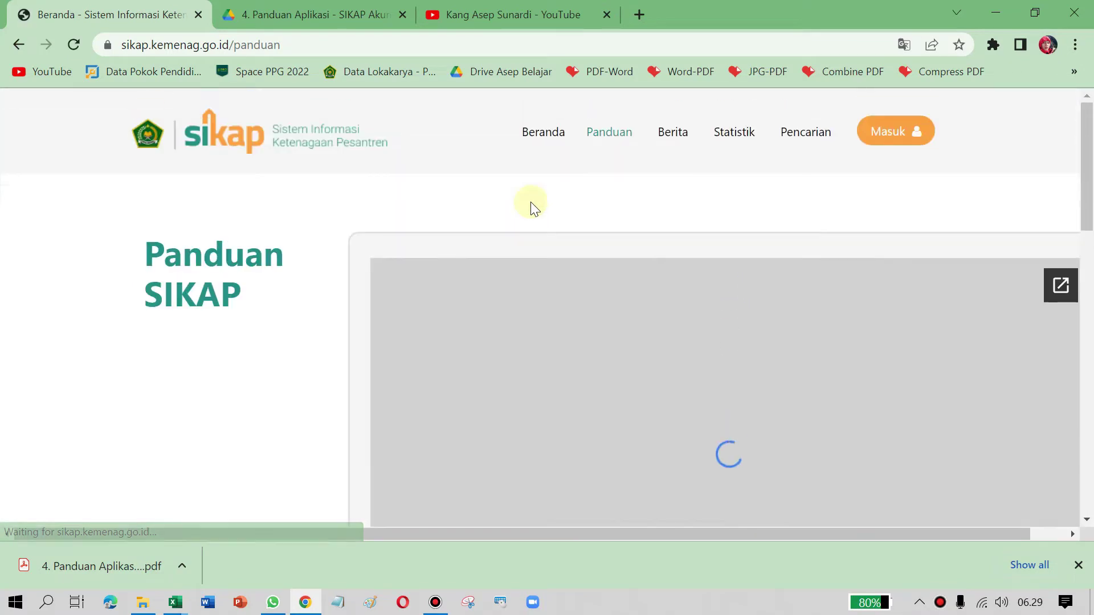
scroll(778, 223, "down", 3)
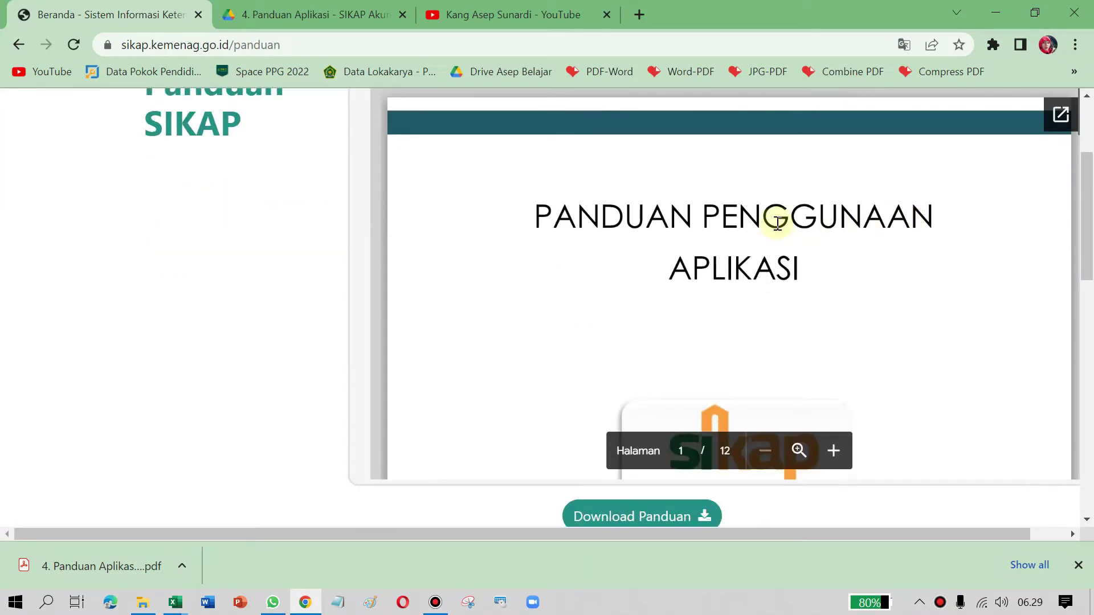
scroll(767, 222, "down", 2)
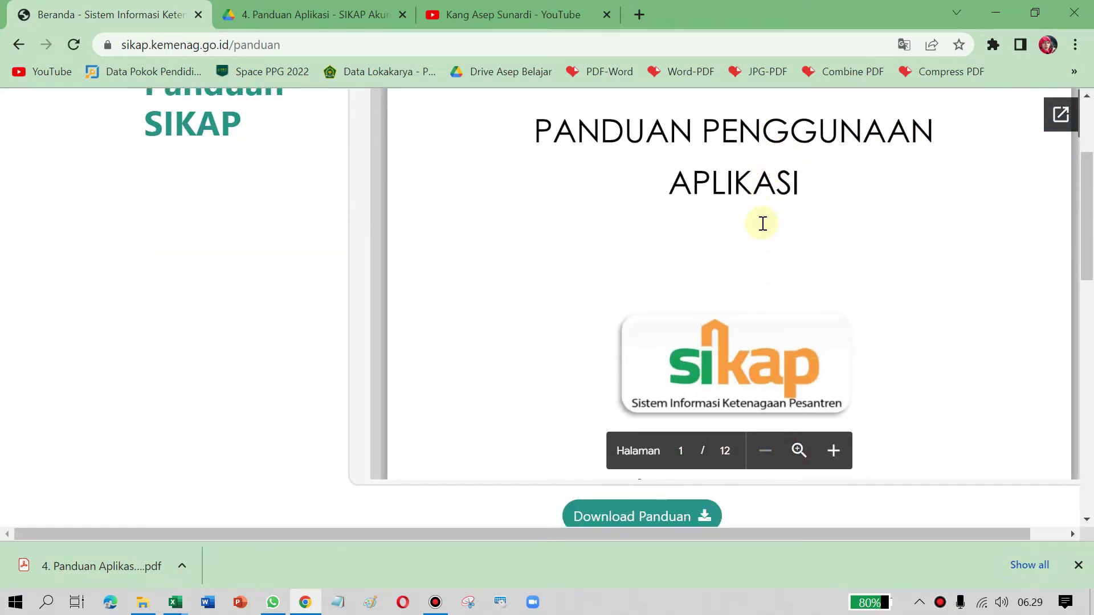
scroll(762, 224, "up", 2)
scroll(763, 224, "down", 2)
scroll(762, 223, "down", 15)
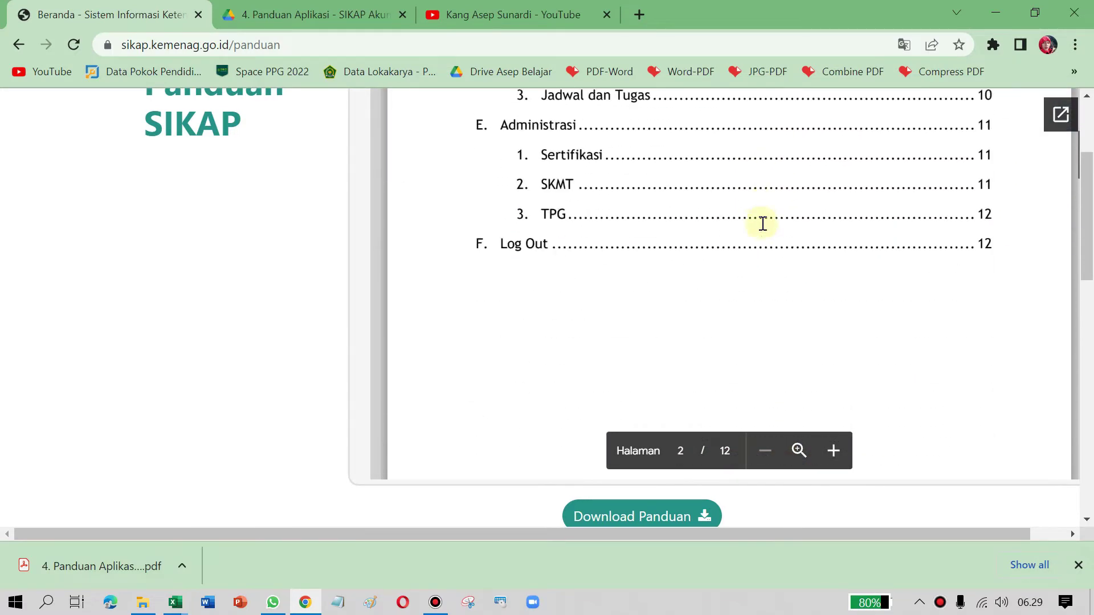
scroll(762, 223, "down", 15)
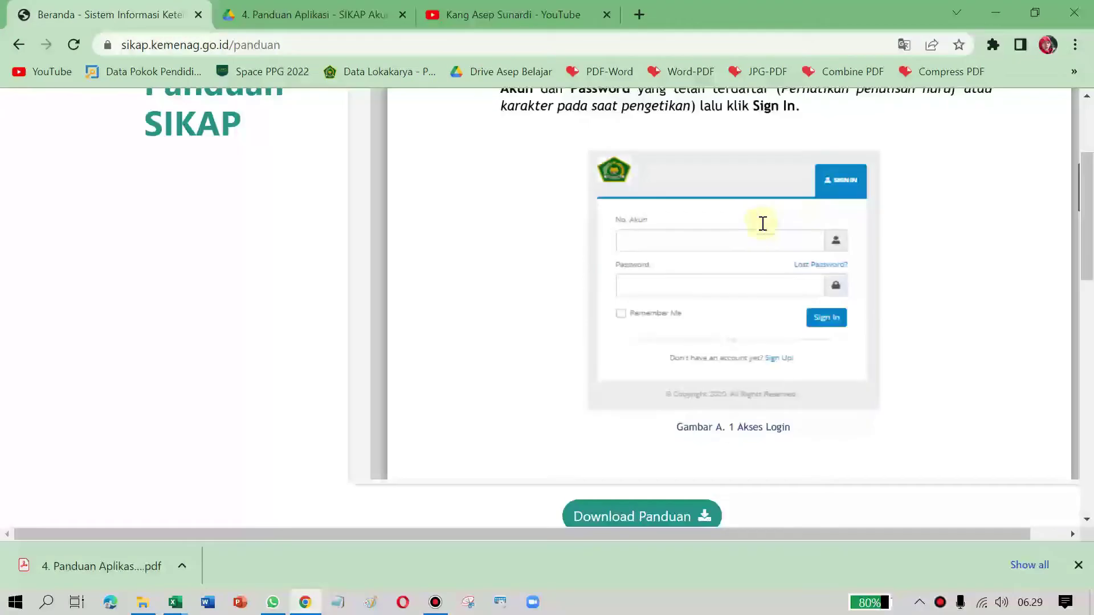
scroll(763, 223, "up", 10)
scroll(763, 223, "down", 7)
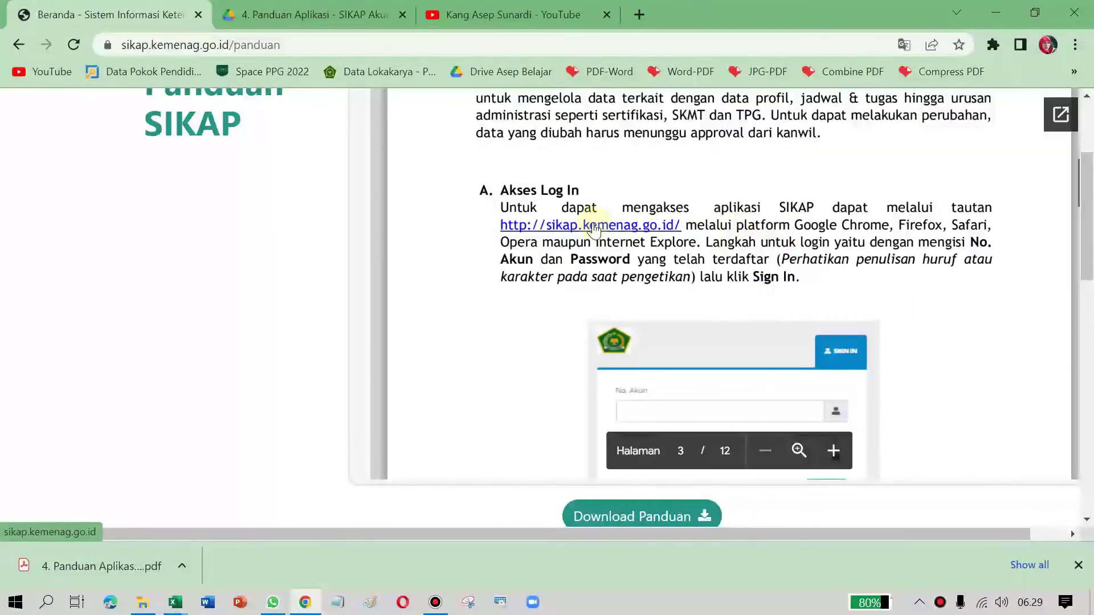
scroll(618, 203, "down", 7)
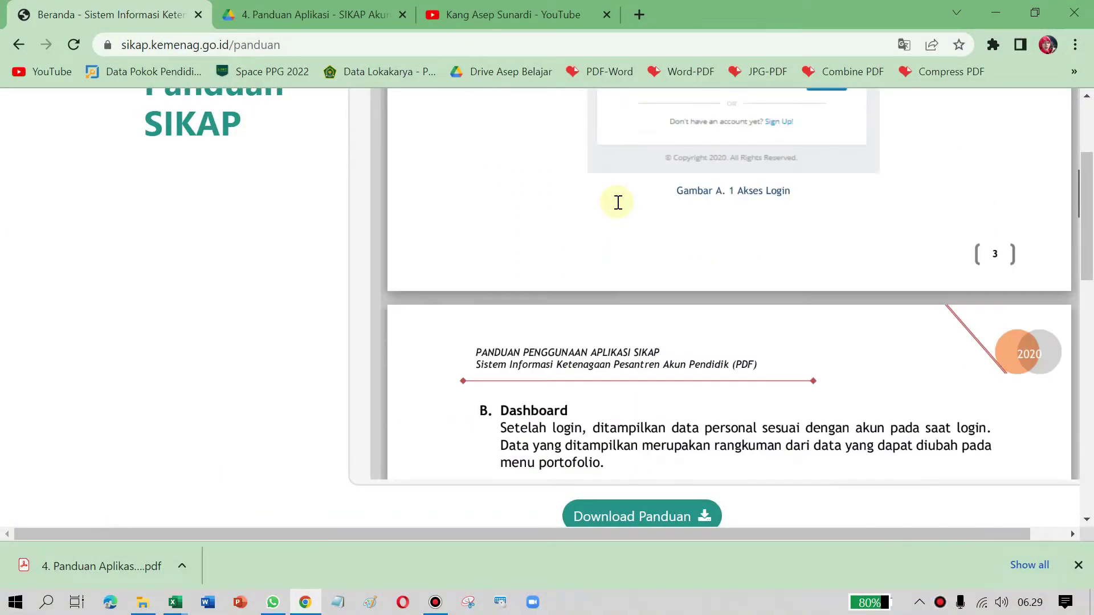
scroll(618, 202, "down", 5)
scroll(617, 202, "down", 20)
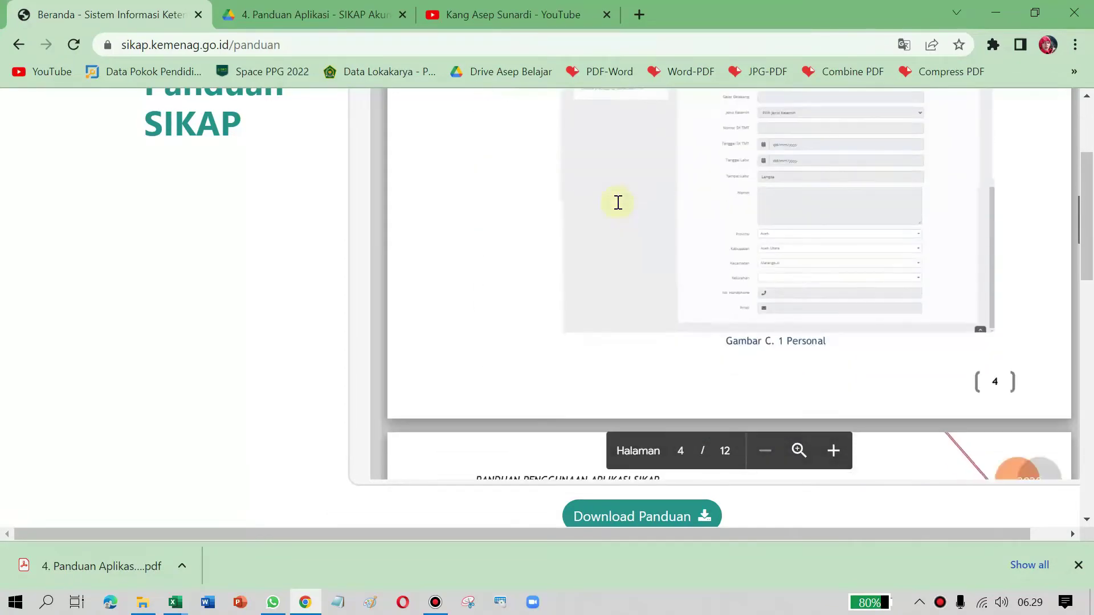
scroll(617, 203, "down", 20)
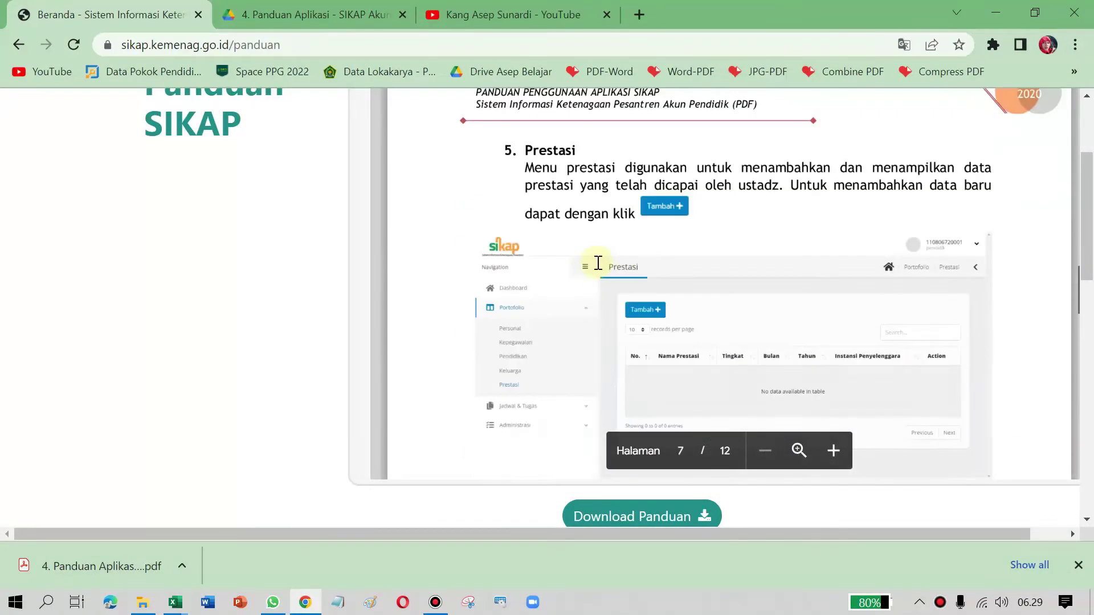
scroll(611, 275, "down", 15)
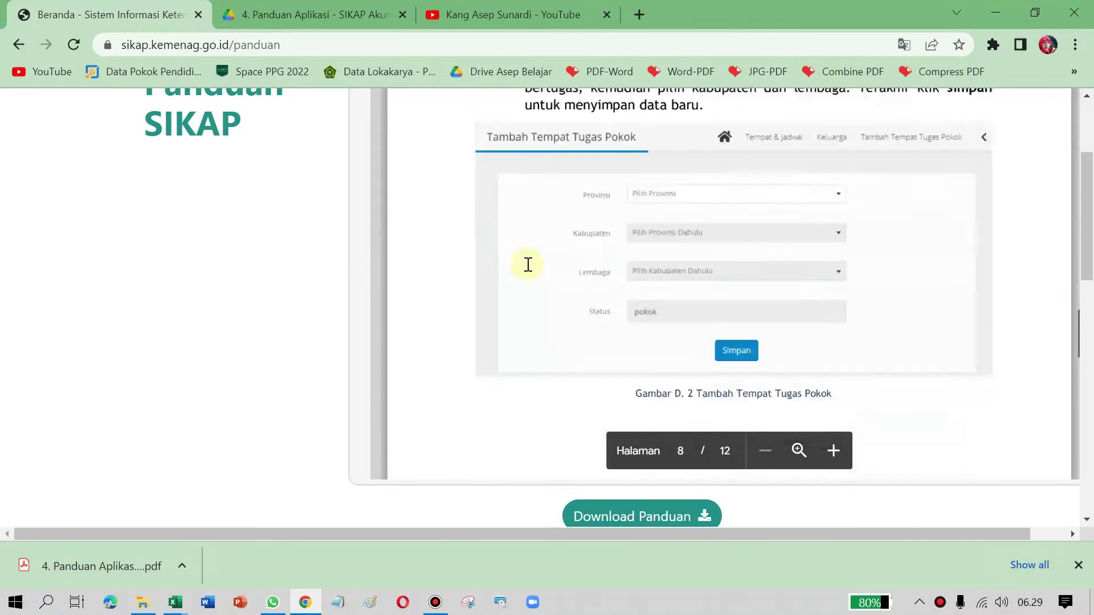
scroll(627, 287, "down", 20)
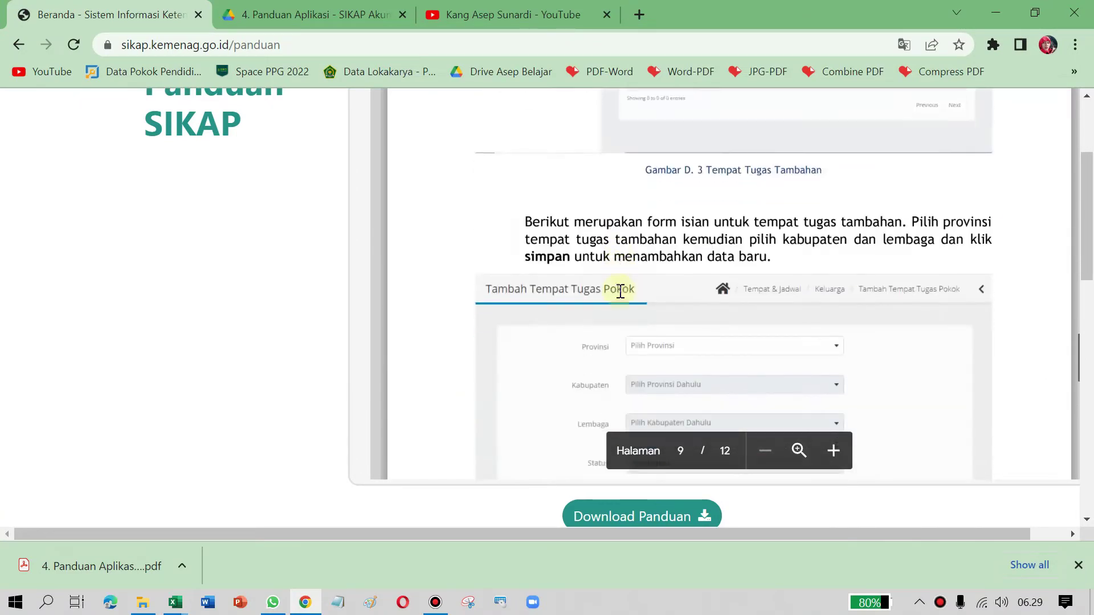
scroll(620, 291, "down", 10)
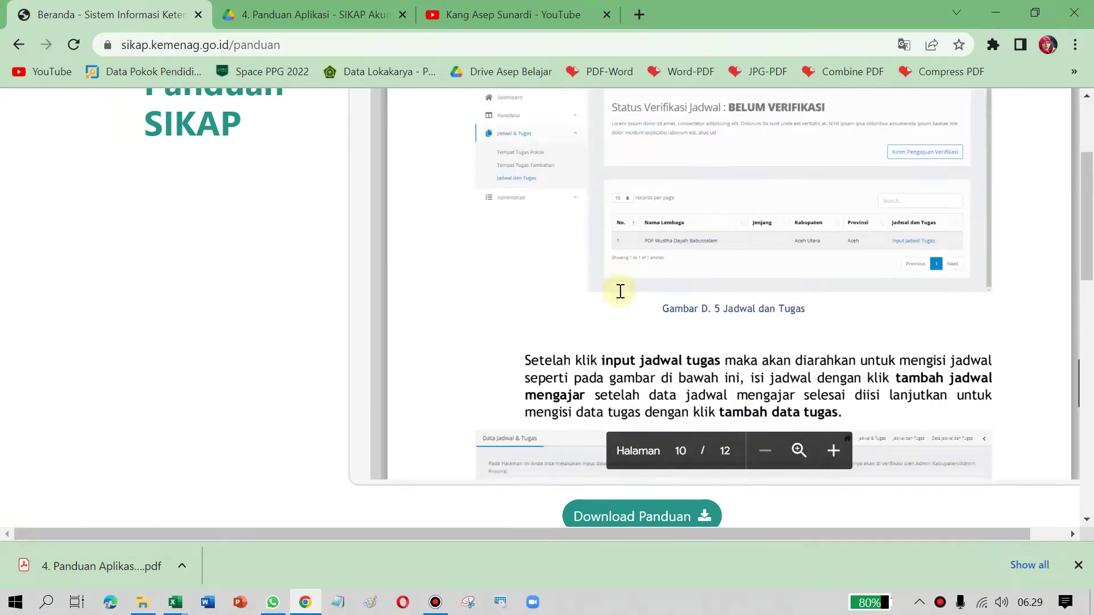
scroll(629, 314, "down", 12)
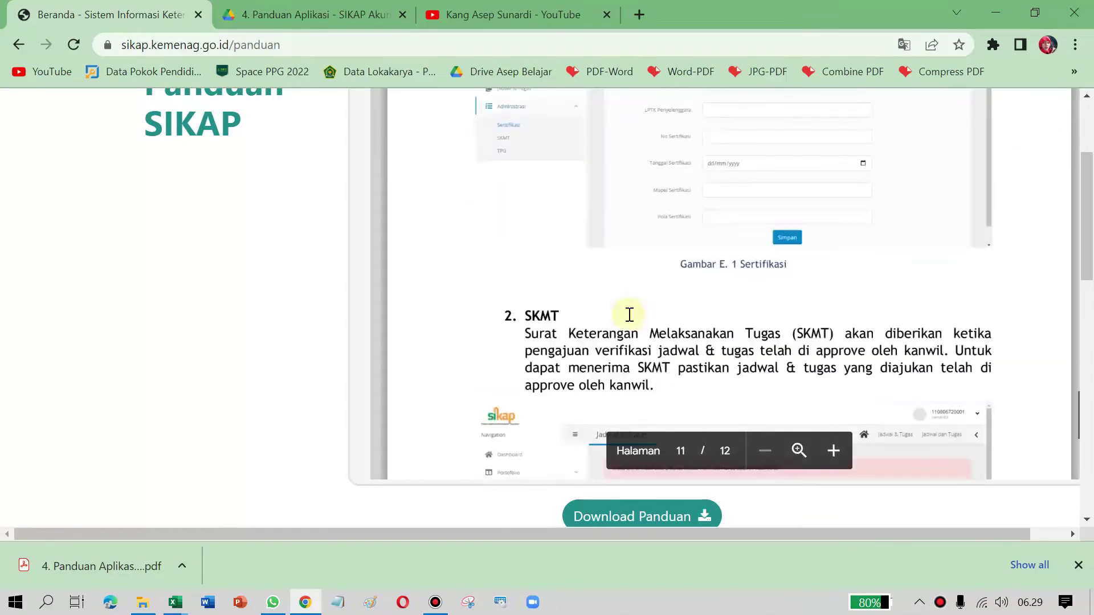
scroll(610, 306, "down", 15)
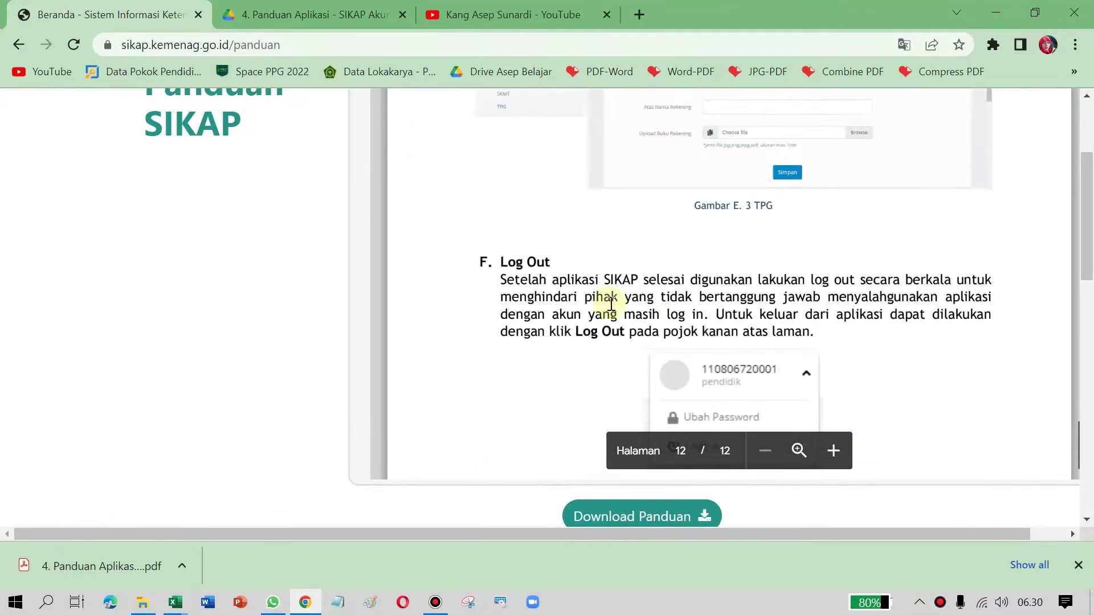
scroll(612, 300, "up", 9)
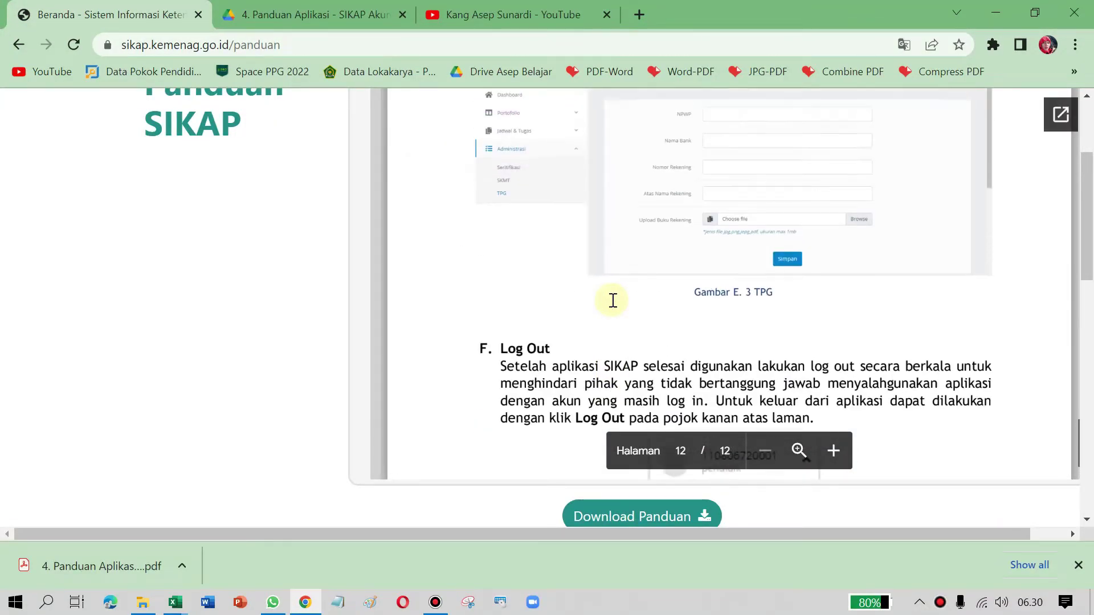
scroll(610, 300, "down", 6)
scroll(570, 305, "up", 4)
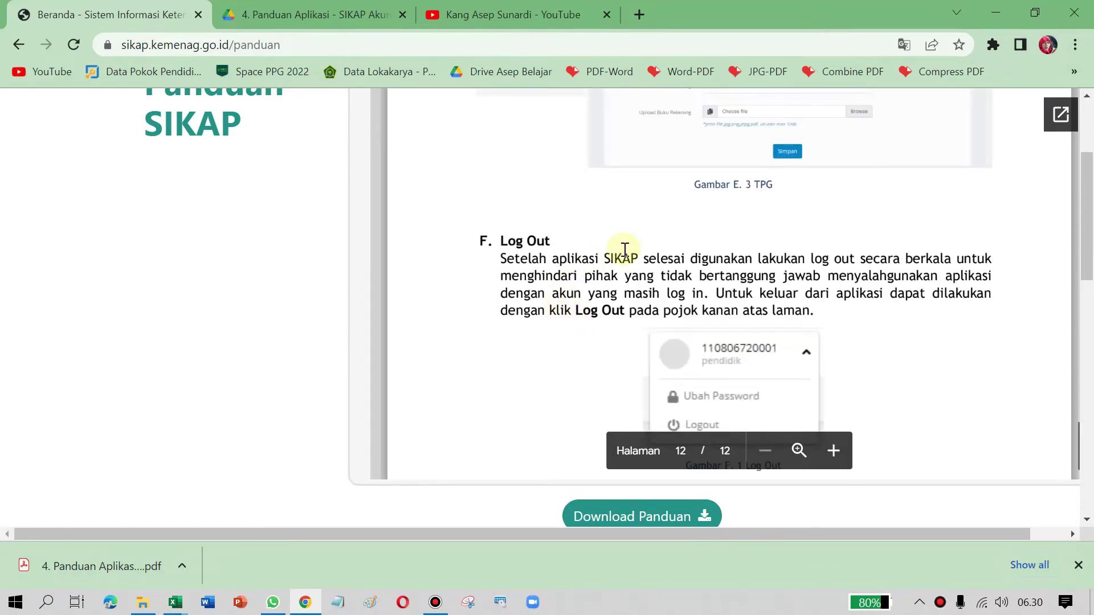
scroll(627, 247, "up", 6)
scroll(594, 271, "down", 14)
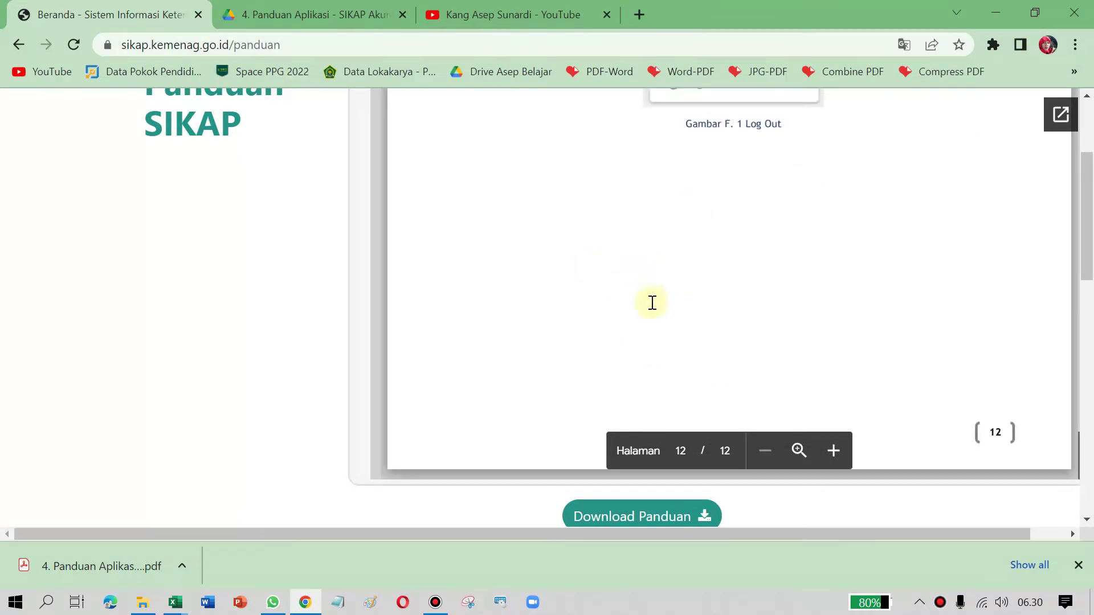
scroll(531, 323, "up", 10)
scroll(623, 304, "down", 12)
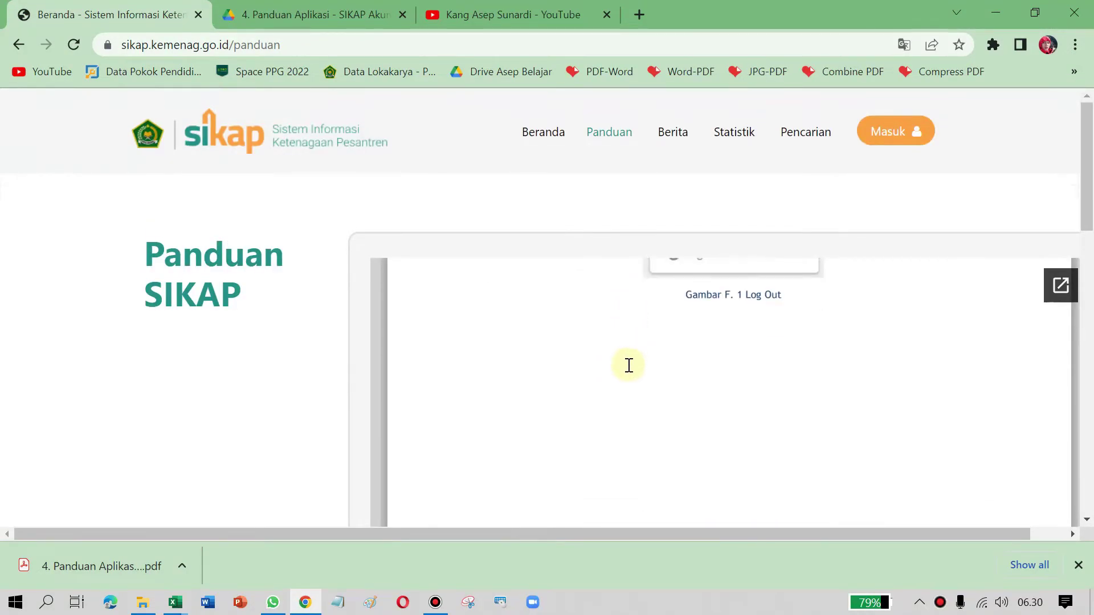
scroll(627, 262, "up", 3)
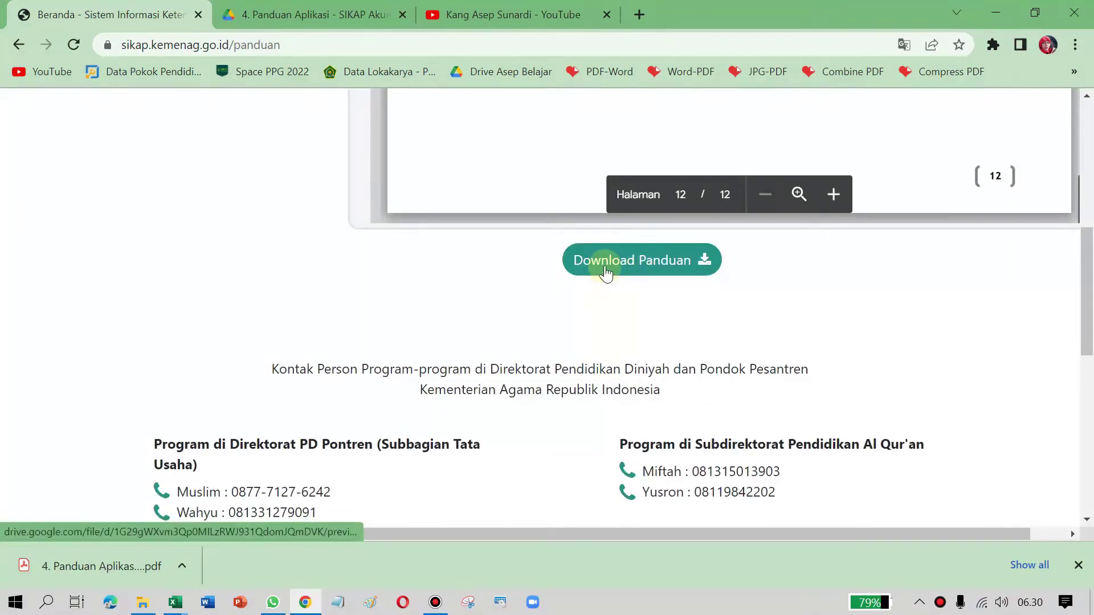
Step: Open the '4. Panduan Aplikasi - SIKAP Akun Ustadz.pdf' guide in a full Google Drive viewer
left_click(605, 265)
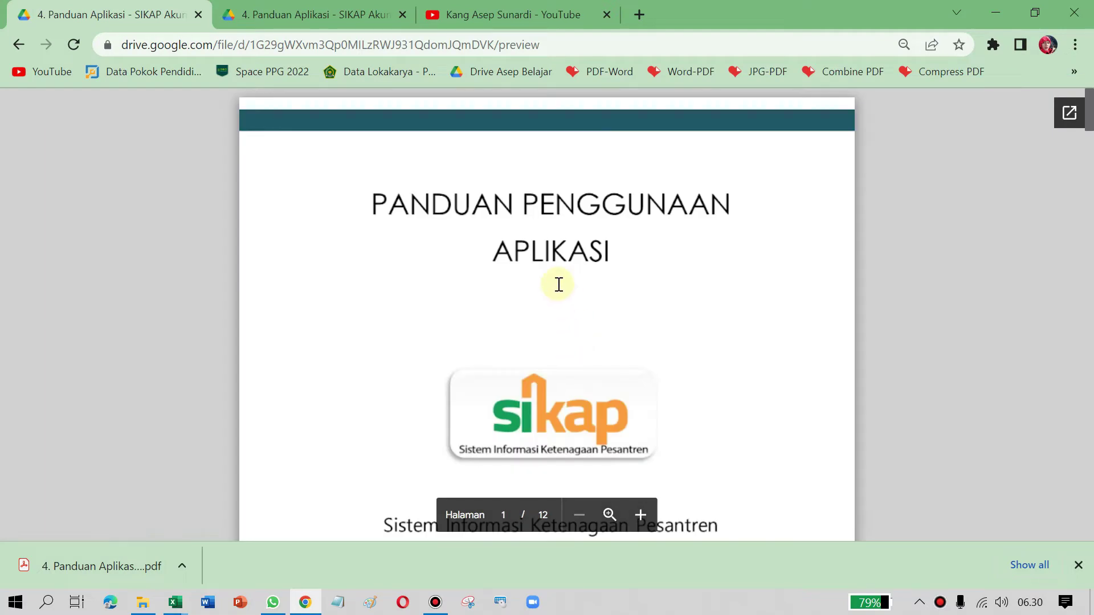
scroll(557, 284, "down", 12)
scroll(627, 274, "up", 7)
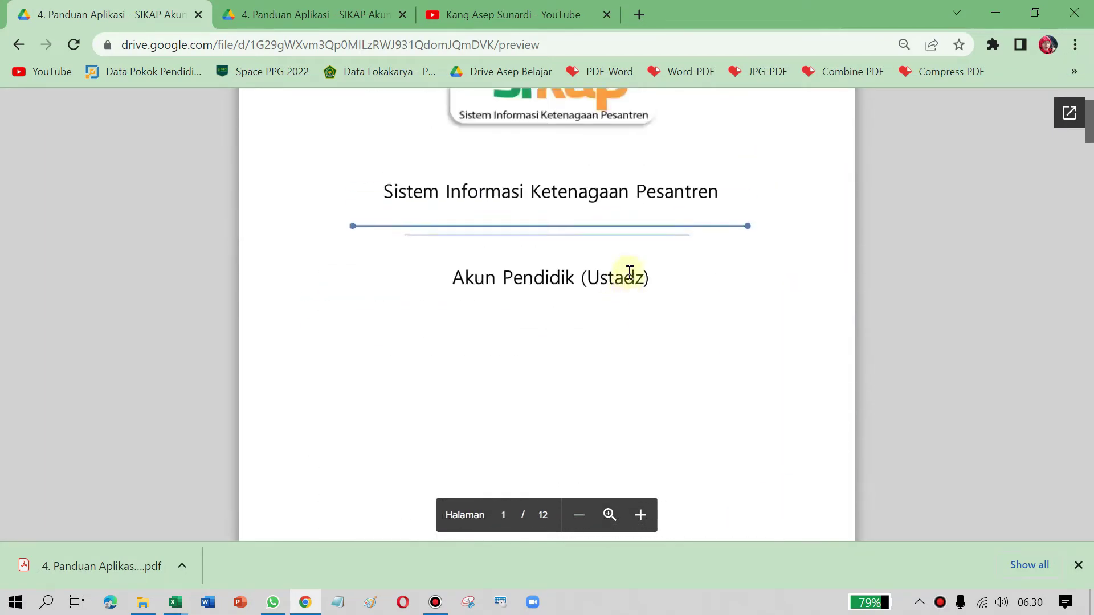
scroll(629, 272, "up", 5)
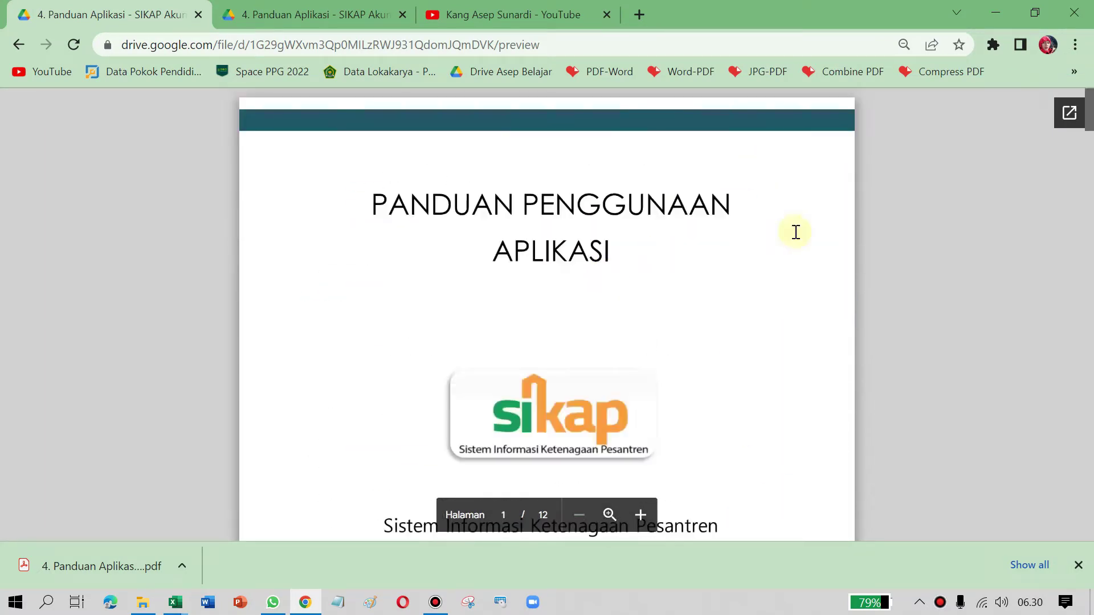
left_click(1068, 115)
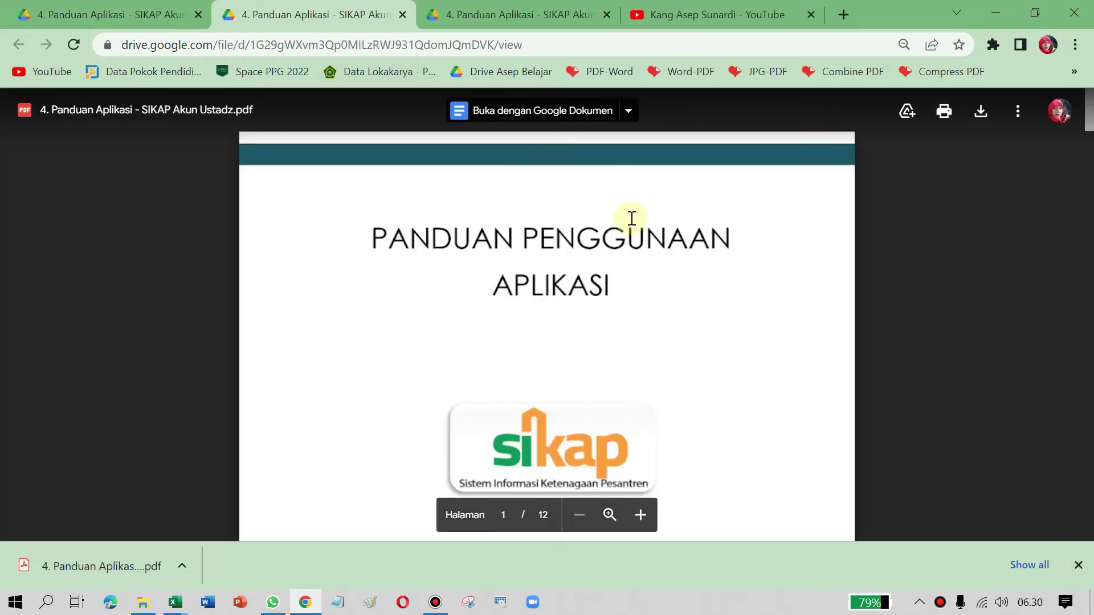
scroll(696, 205, "down", 5)
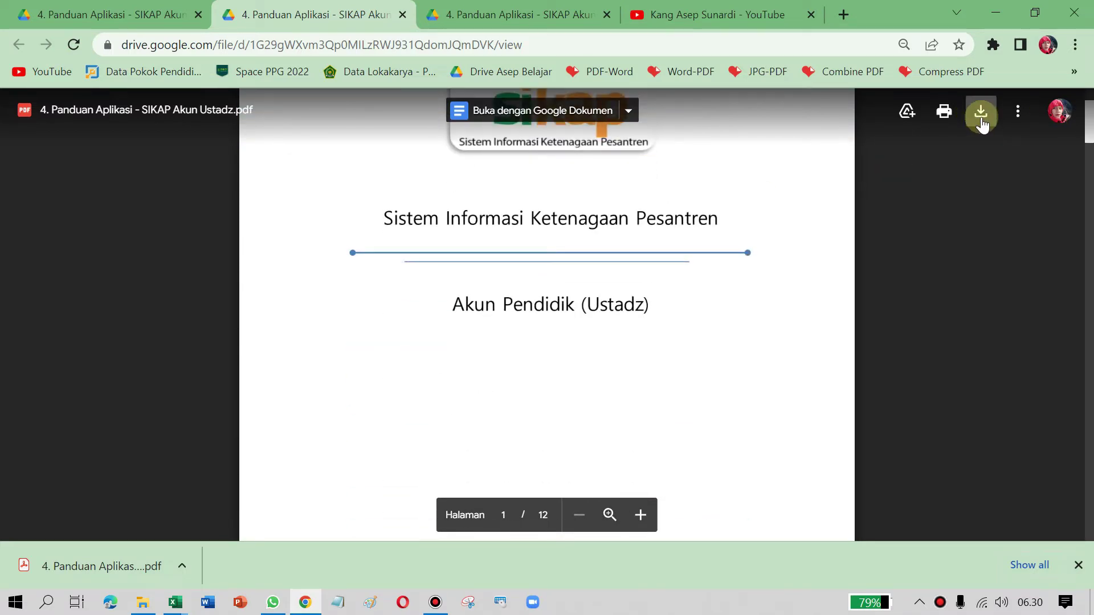
Step: Close the duplicate copies of the guide, keeping one open
left_click(475, 6)
left_click(348, 10)
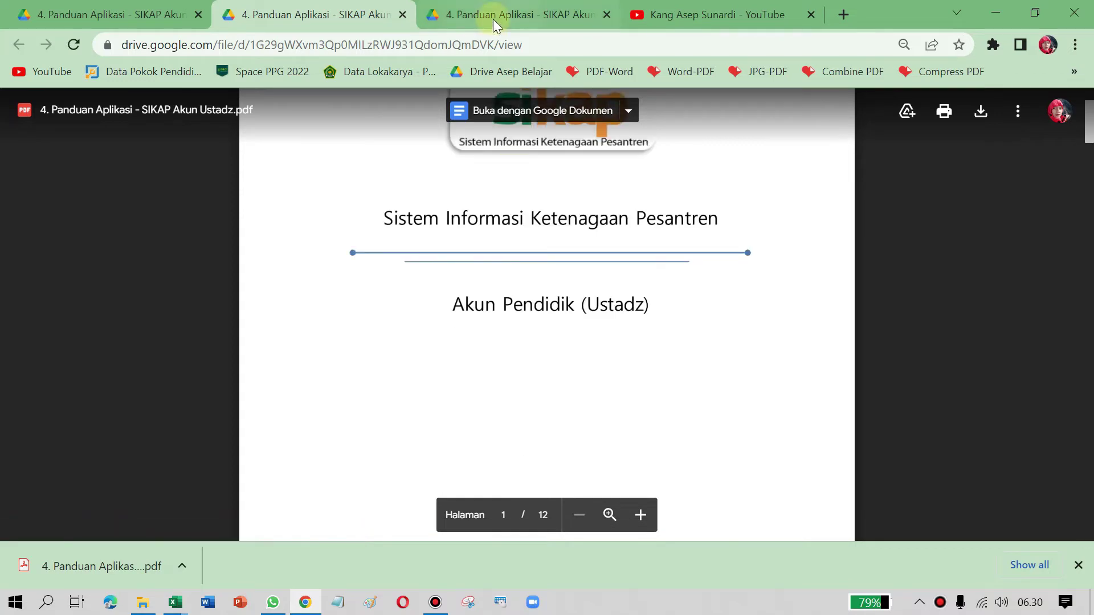
scroll(574, 244, "down", 2)
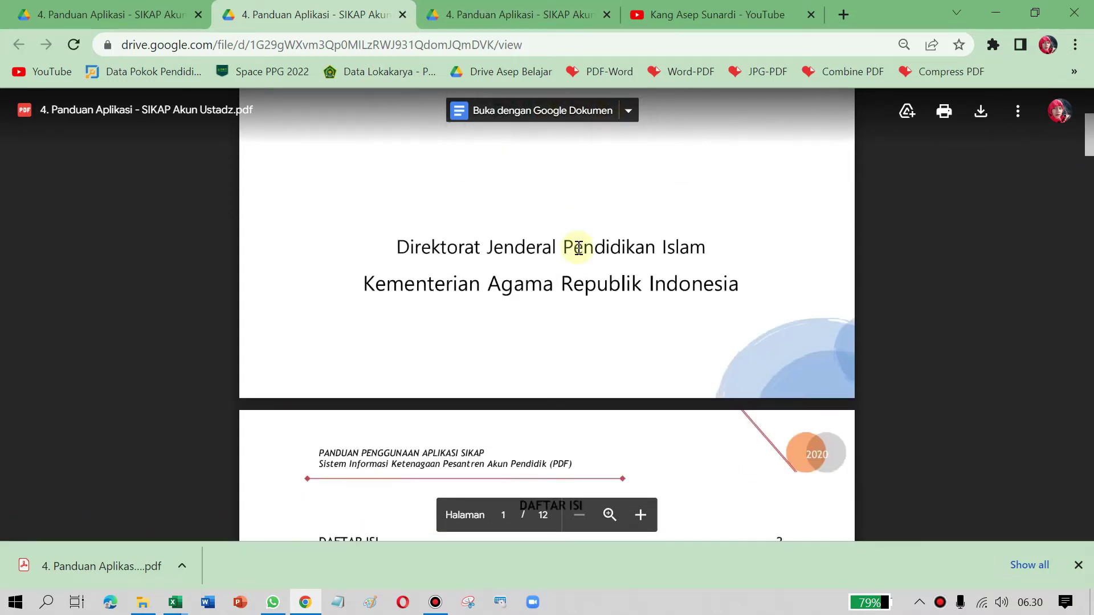
left_click(408, 19)
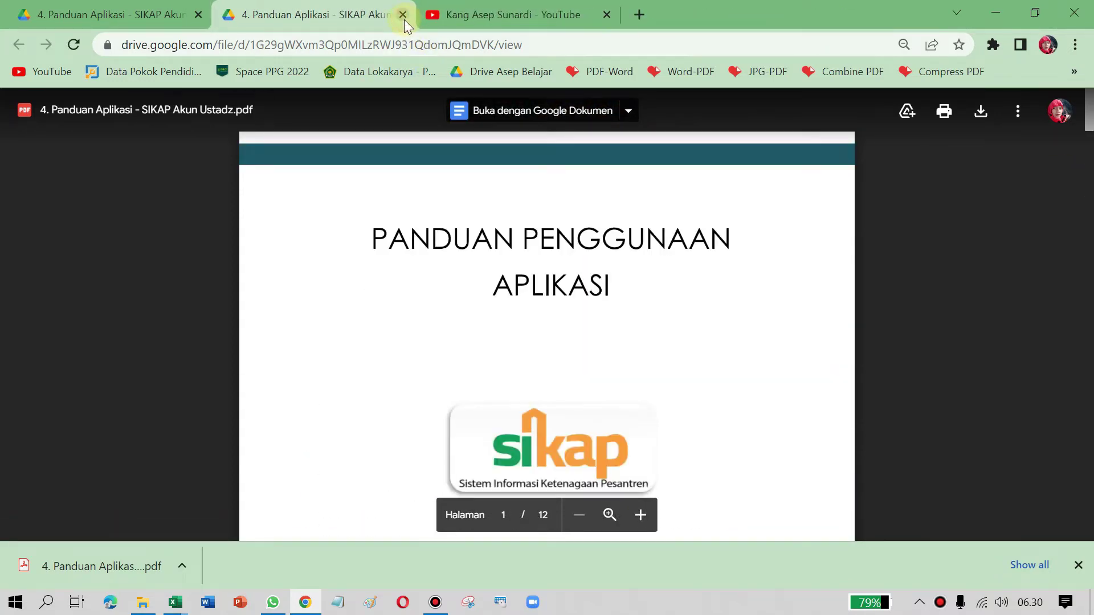
left_click(402, 19)
Step: Open the downloaded guide PDF and scroll to the DAFTAR ISI contents on page 2
left_click(70, 575)
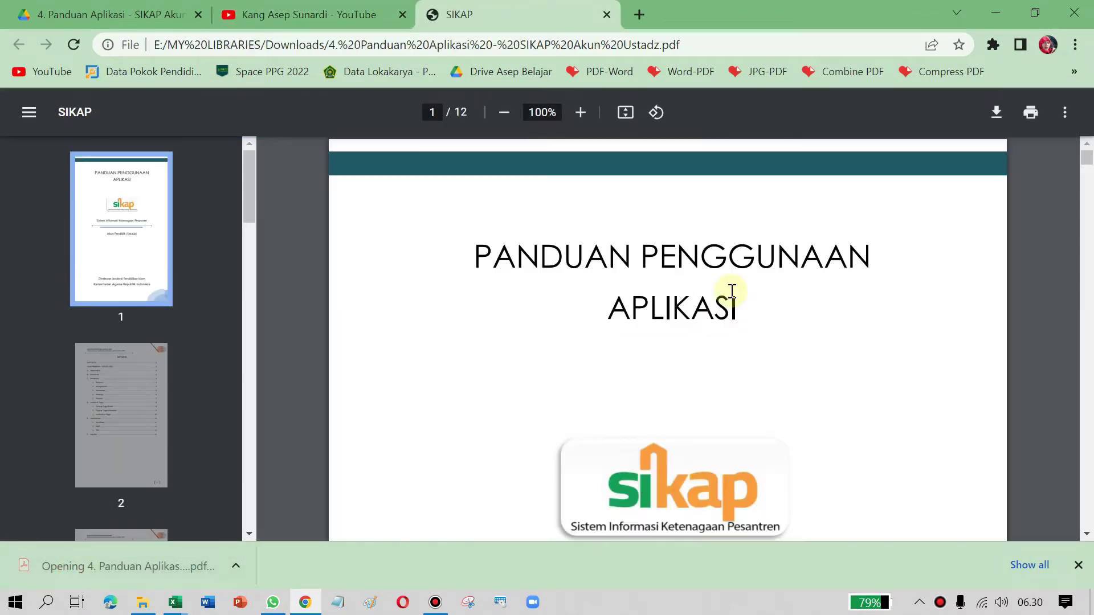
scroll(733, 292, "down", 5)
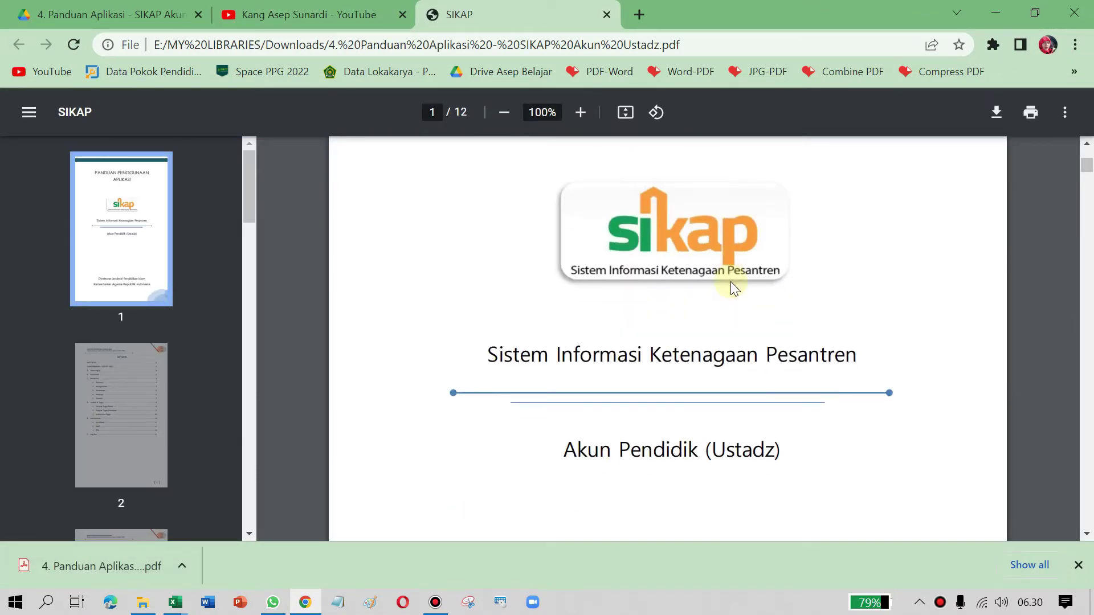
scroll(812, 348, "down", 2)
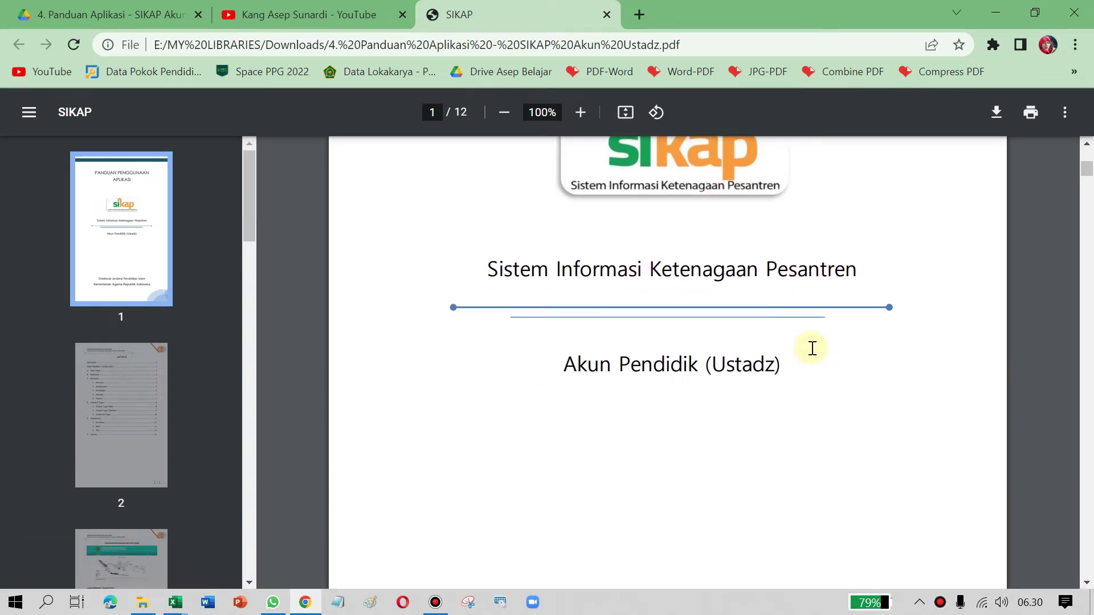
scroll(812, 349, "down", 2)
scroll(662, 326, "down", 10)
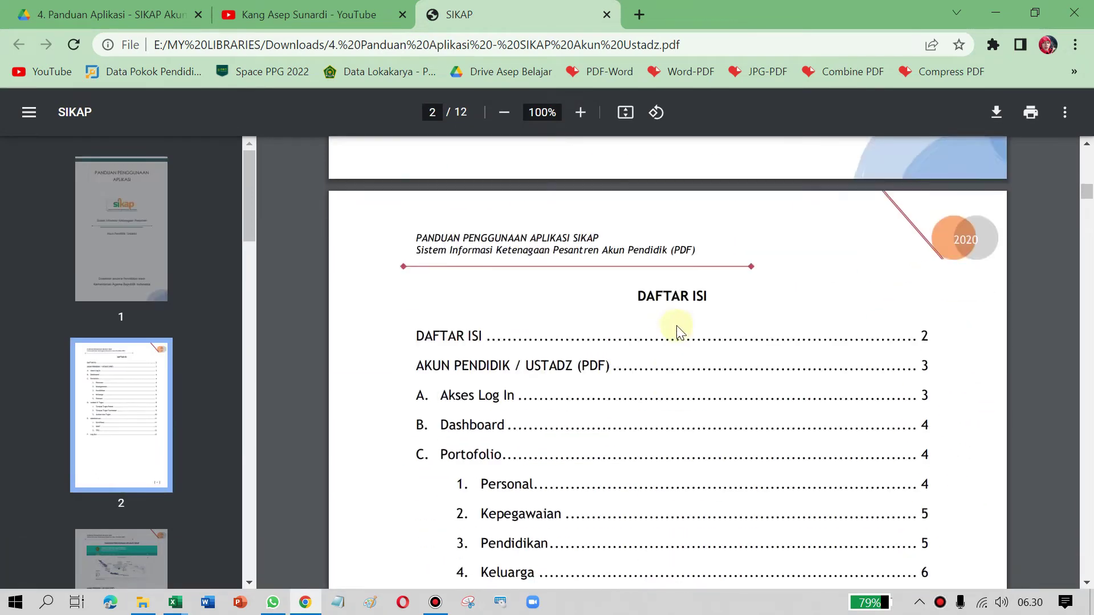
scroll(664, 327, "down", 3)
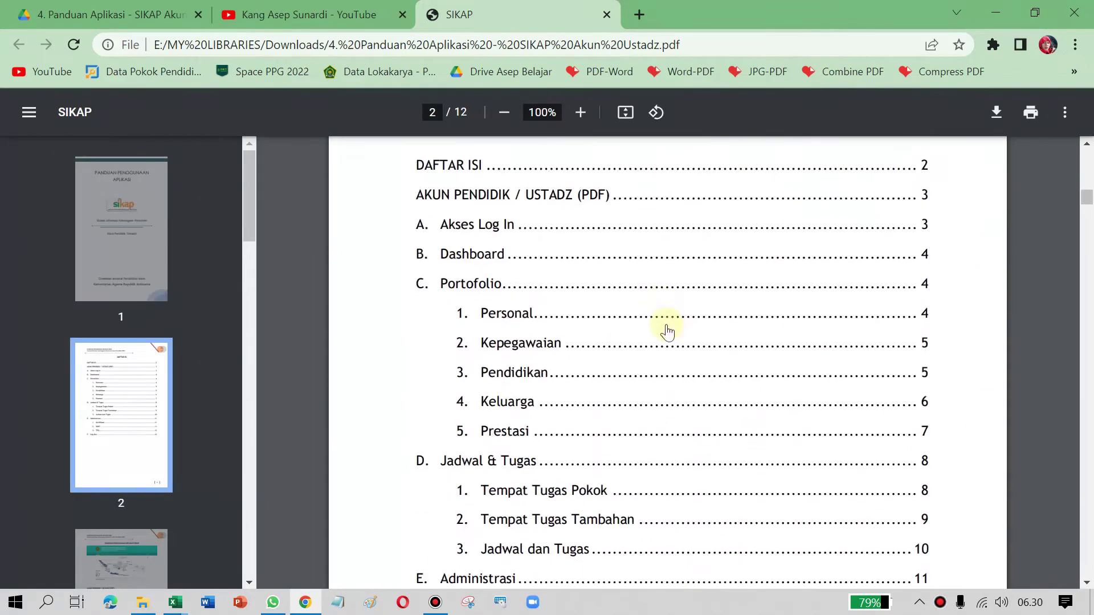
Step: Return to the SIKAP Panduan page, open Berita & Pengumuman and select its heading
left_click(130, 6)
left_click(17, 46)
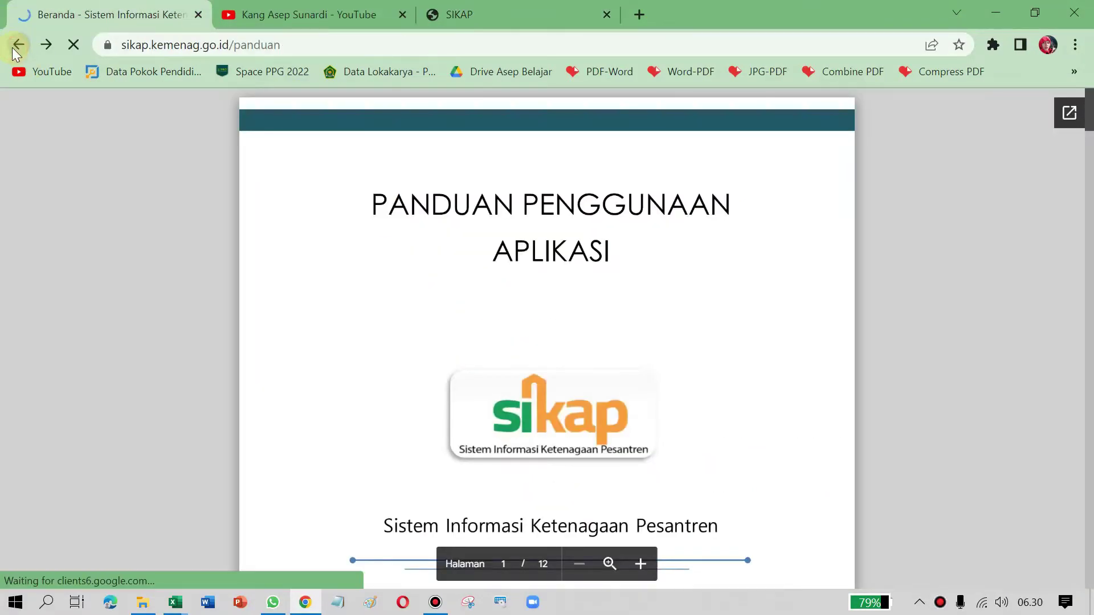
scroll(1007, 237, "up", 10)
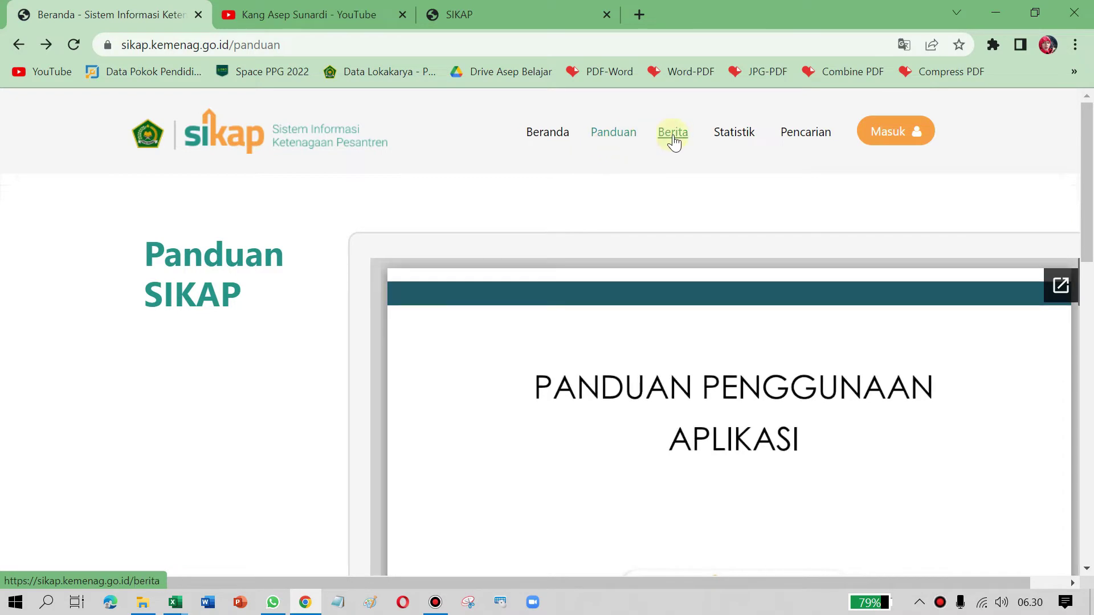
left_click(674, 137)
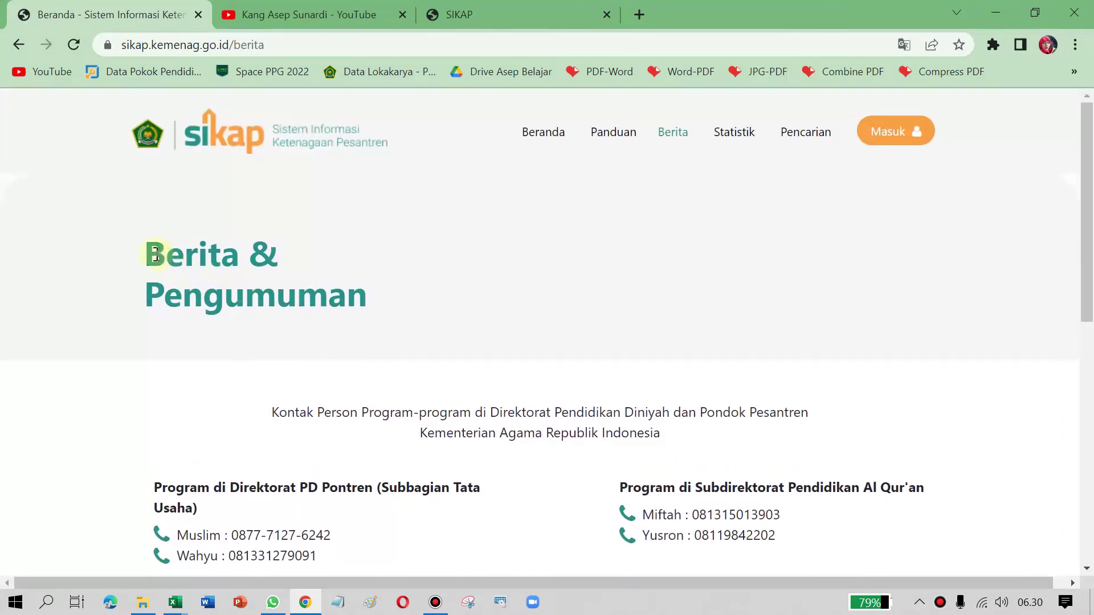
triple_click(288, 254)
Step: Open the Statistik page listing per-province lembaga and ustadz counts
left_click(734, 133)
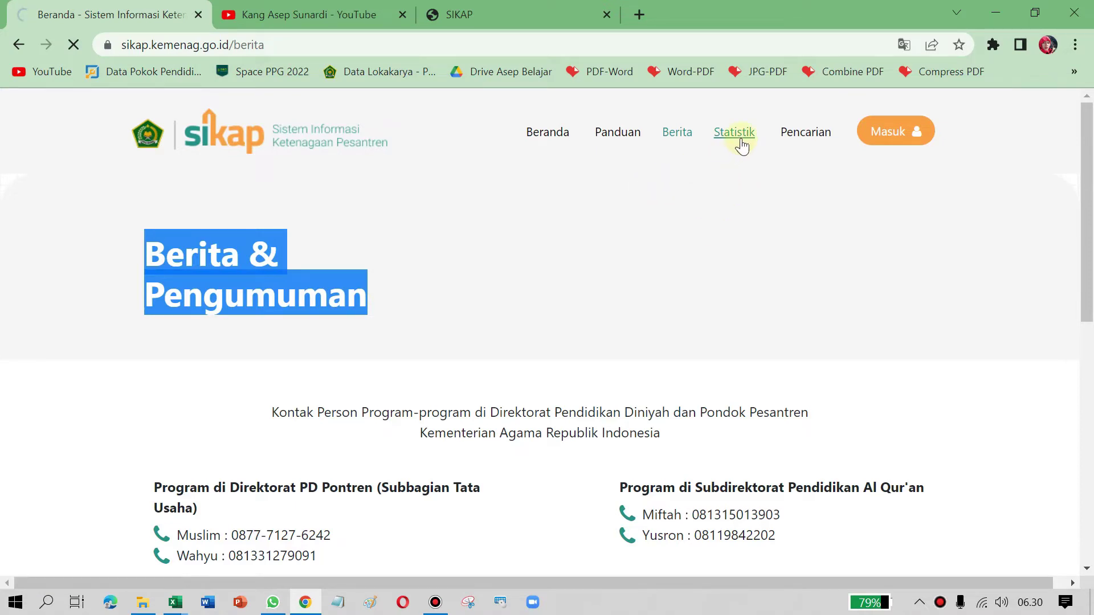
scroll(628, 210, "down", 1)
scroll(628, 210, "up", 1)
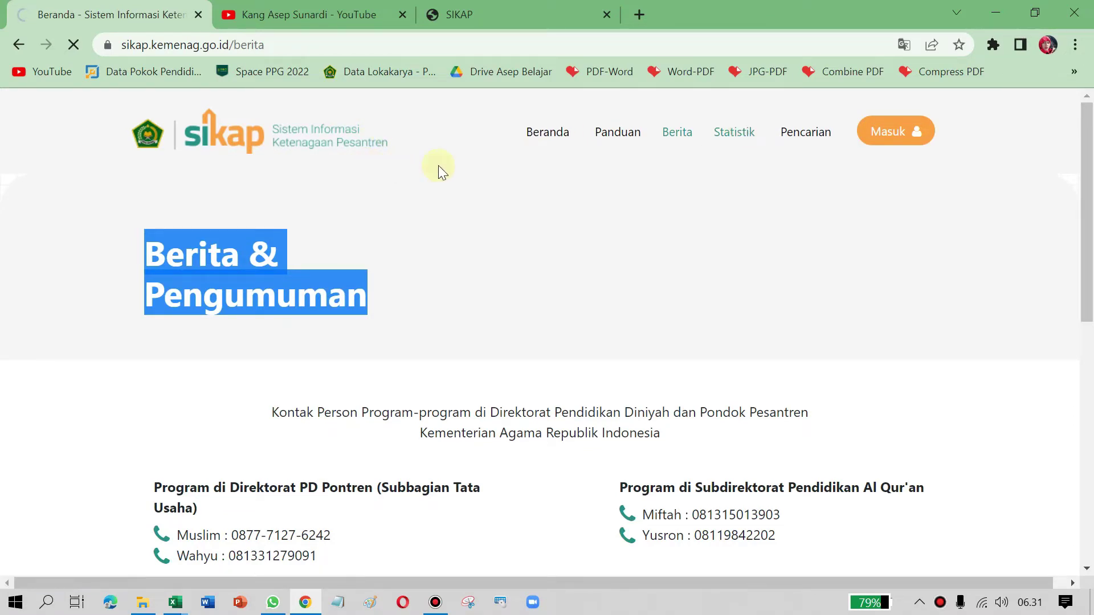
Step: Browse the Statistik Per Provinsi table, then open the Jawa Barat statistics
left_click(733, 137)
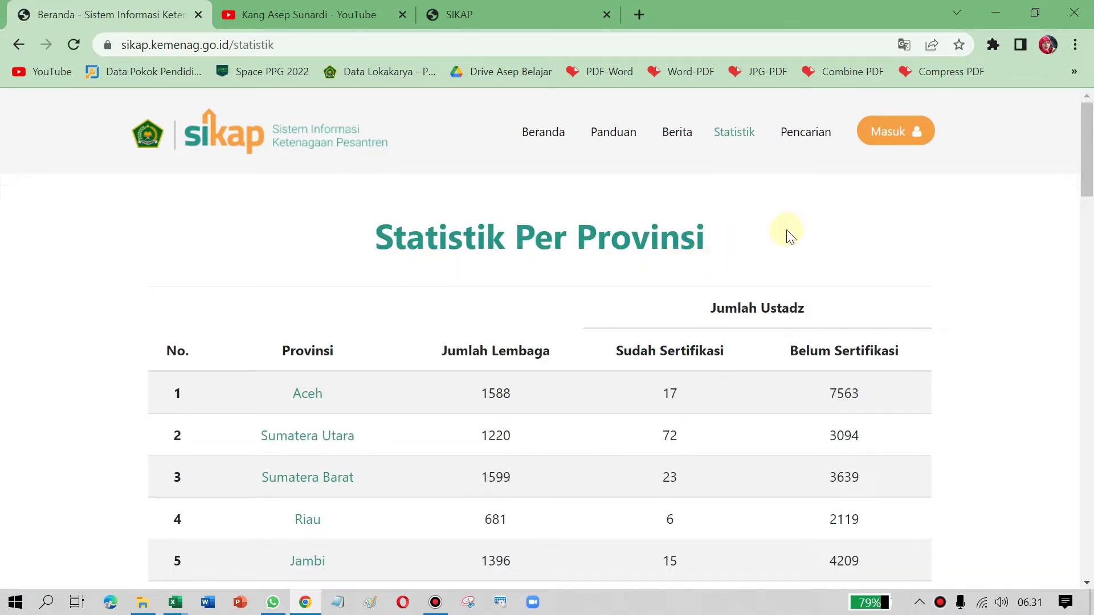
scroll(752, 257, "down", 2)
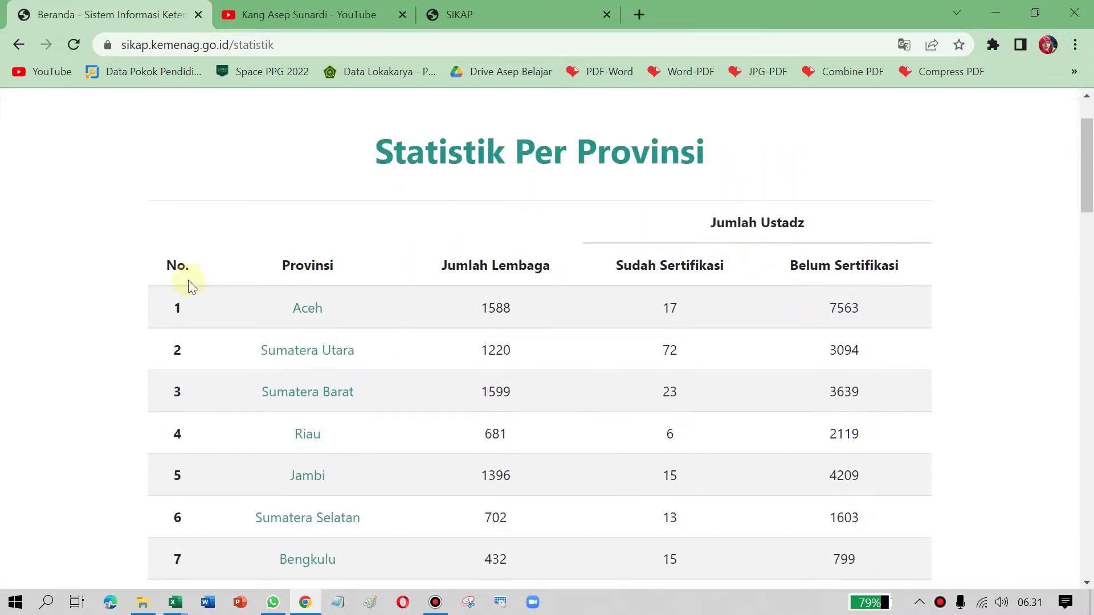
scroll(338, 279, "down", 3)
scroll(339, 279, "down", 5)
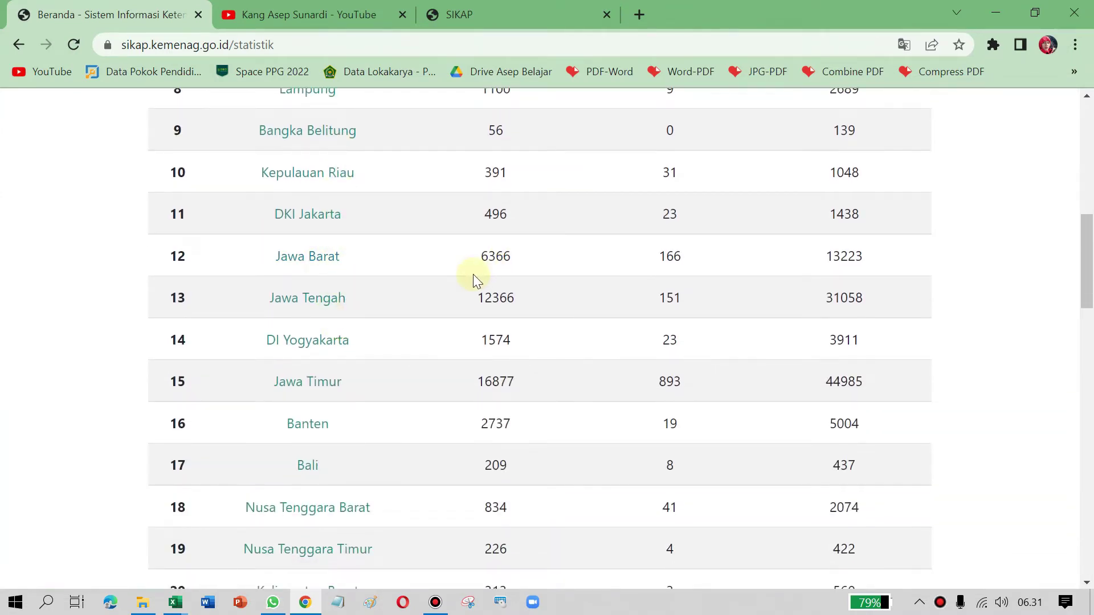
scroll(473, 275, "up", 3)
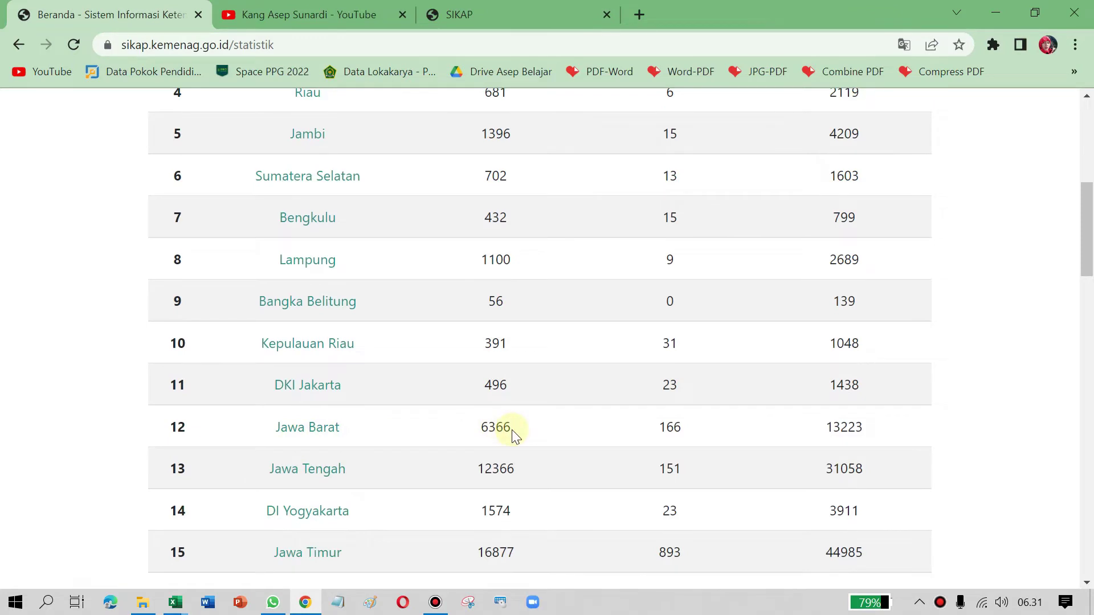
scroll(520, 429, "up", 5)
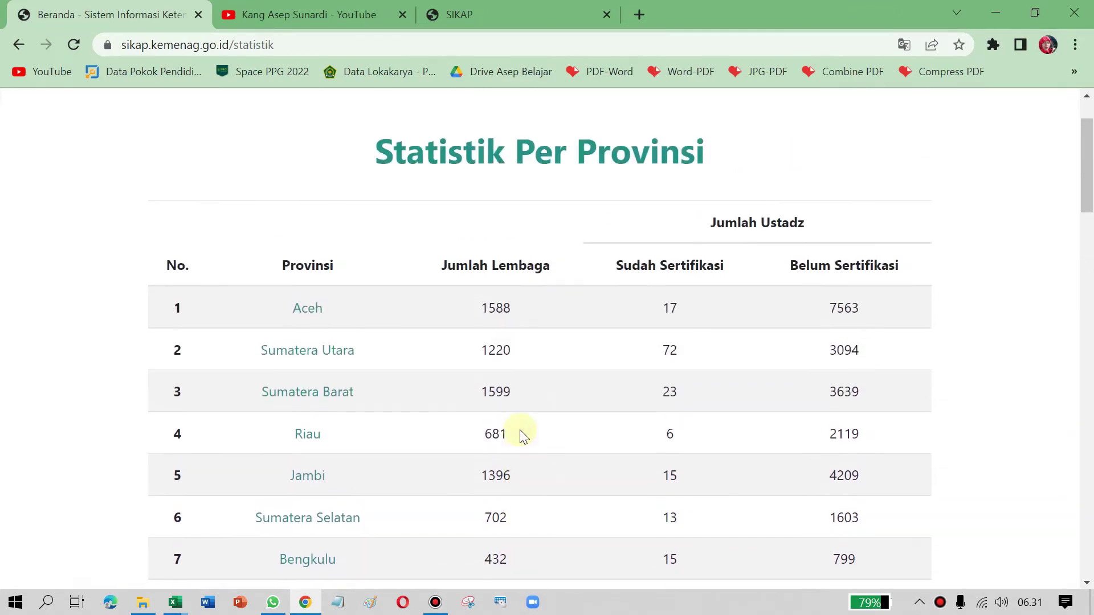
scroll(520, 429, "down", 3)
scroll(888, 308, "up", 3)
scroll(695, 269, "down", 3)
scroll(695, 269, "up", 3)
scroll(654, 368, "down", 5)
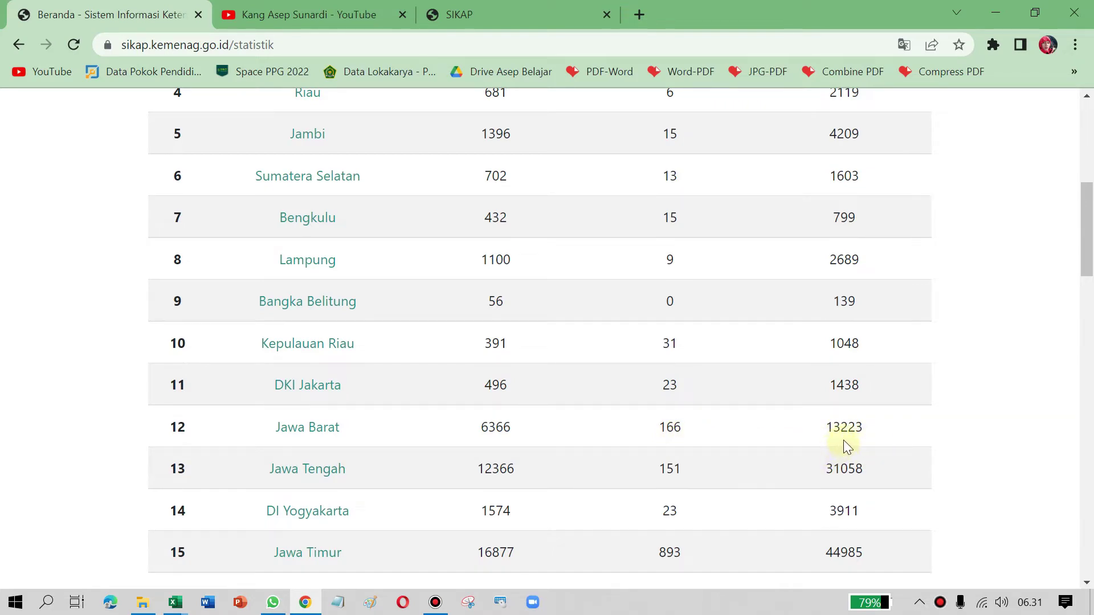
scroll(885, 436, "up", 6)
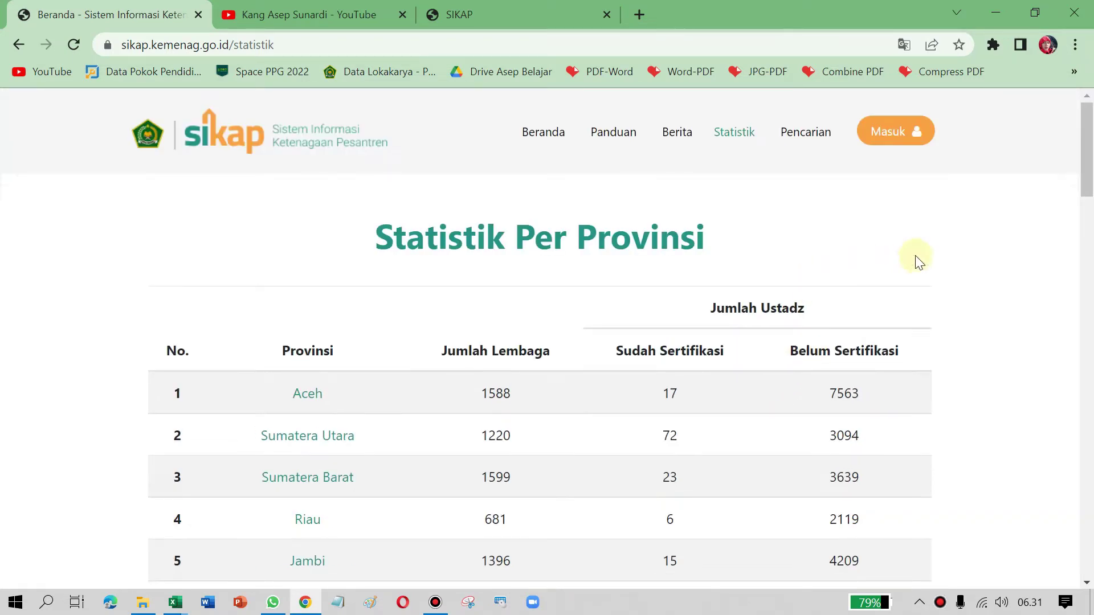
scroll(702, 275, "down", 7)
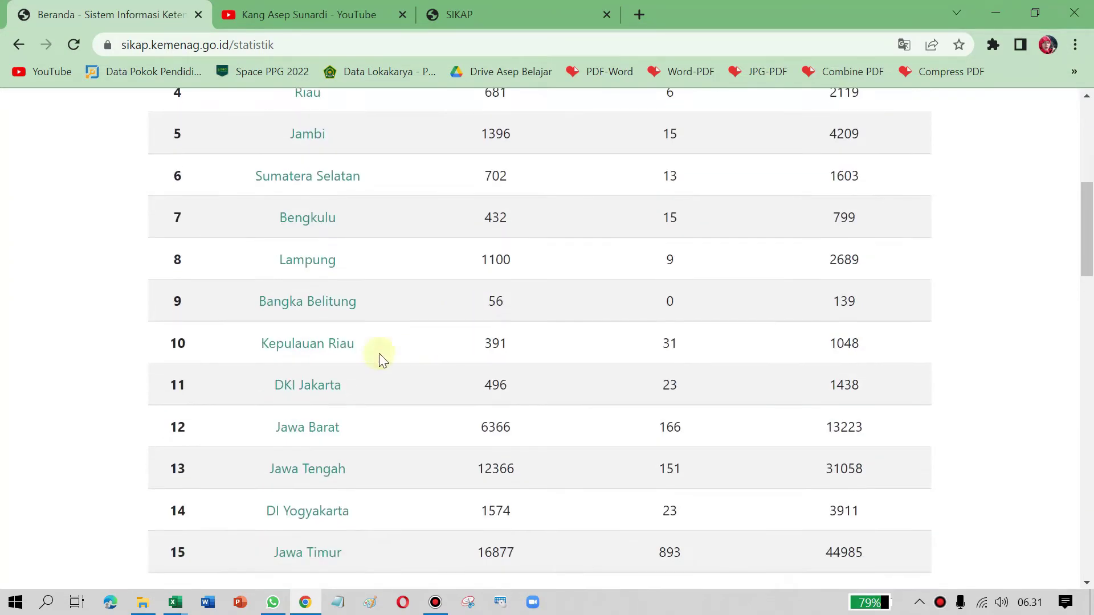
scroll(306, 342, "down", 2)
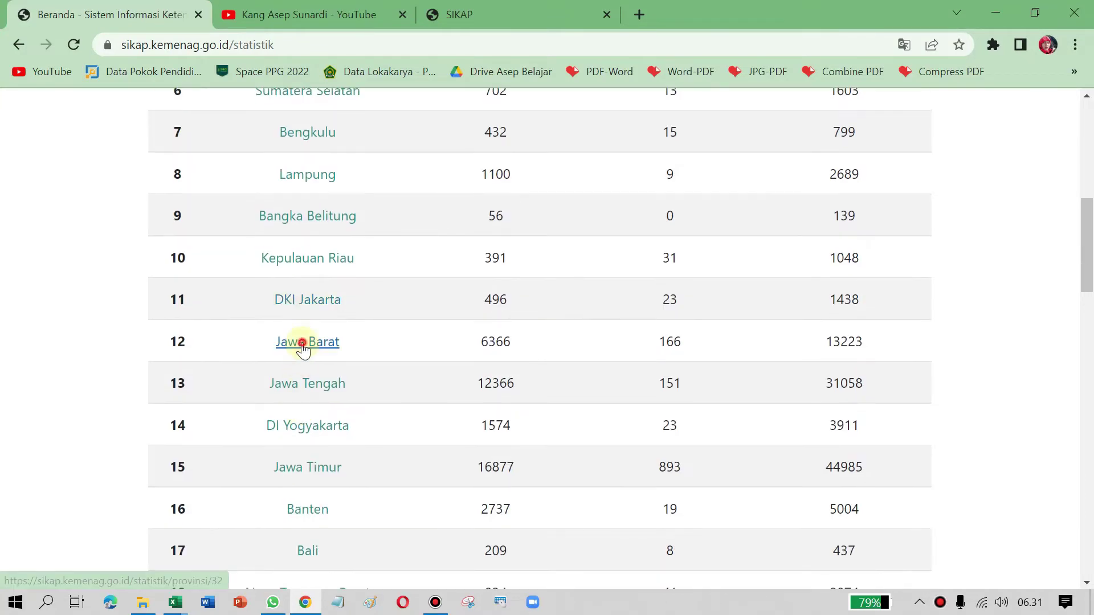
left_click(306, 343)
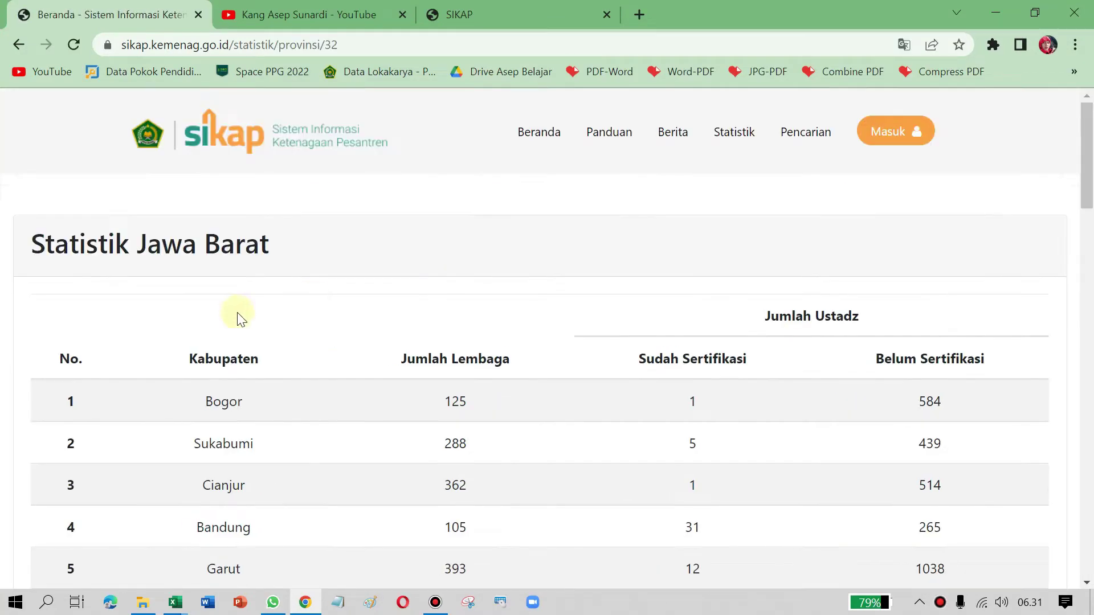
Step: Browse the Jawa Barat kabupaten table and highlight Sumedang's 42 certified and 1964 uncertified ustadz
scroll(368, 332, "down", 3)
scroll(317, 264, "down", 5)
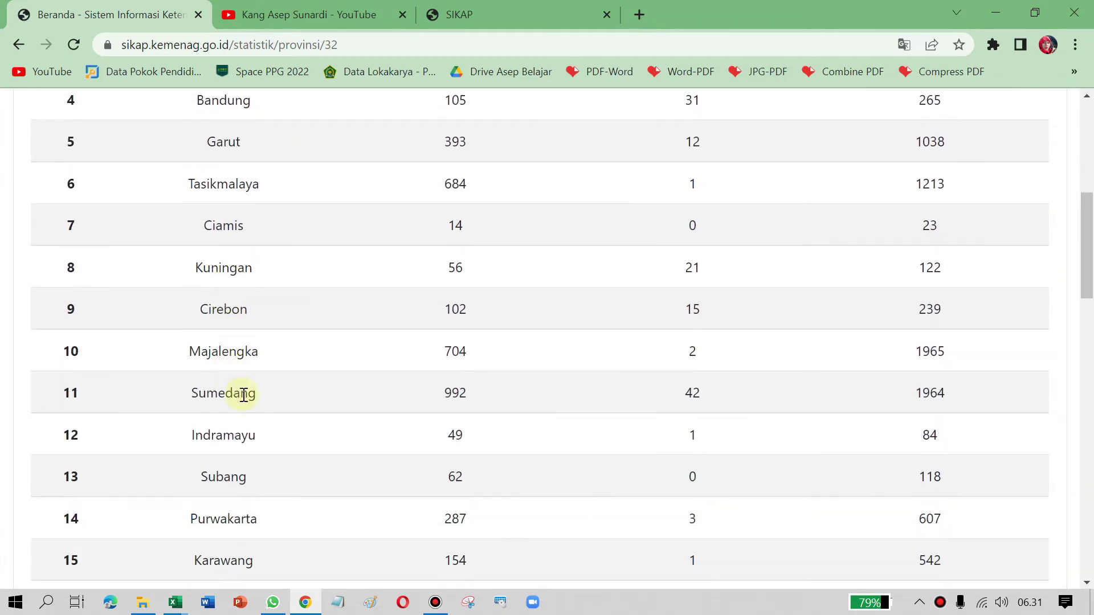
scroll(470, 401, "up", 5)
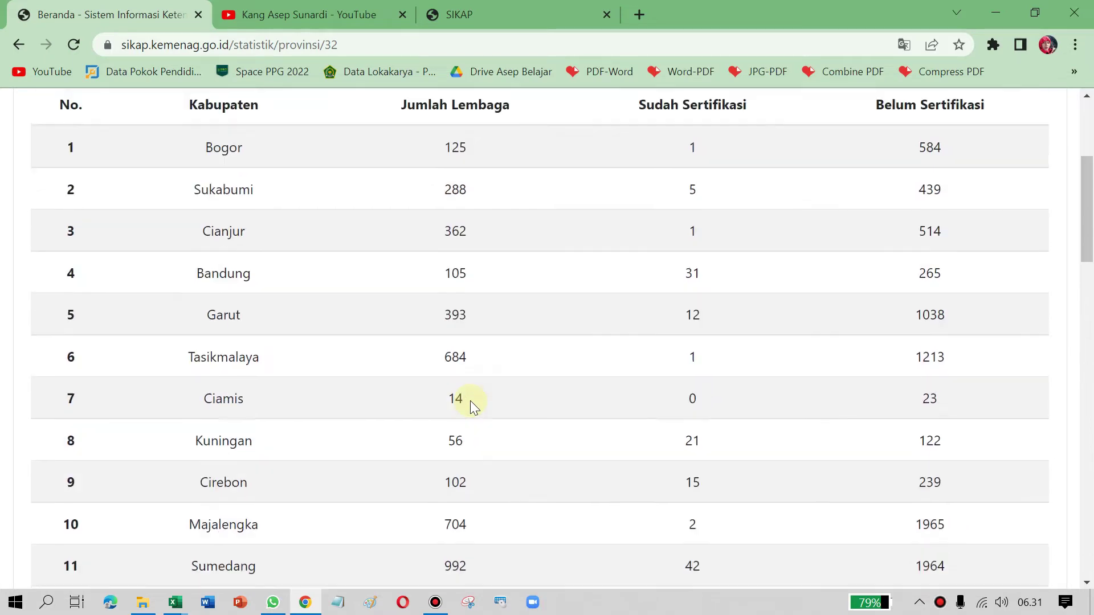
scroll(470, 401, "down", 3)
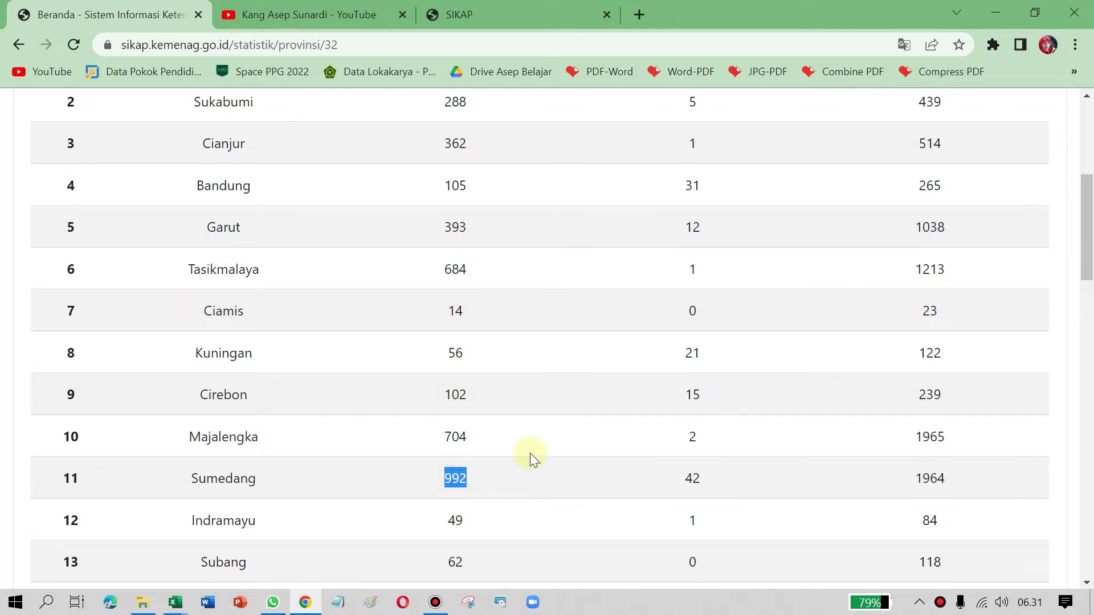
scroll(530, 456, "up", 5)
scroll(529, 450, "down", 6)
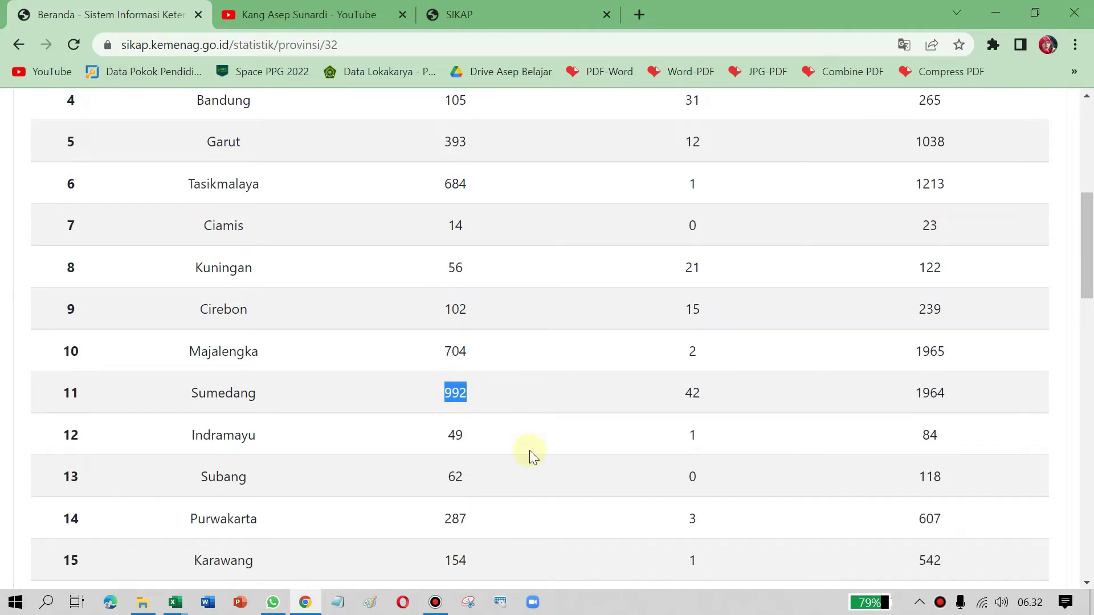
scroll(541, 393, "up", 2)
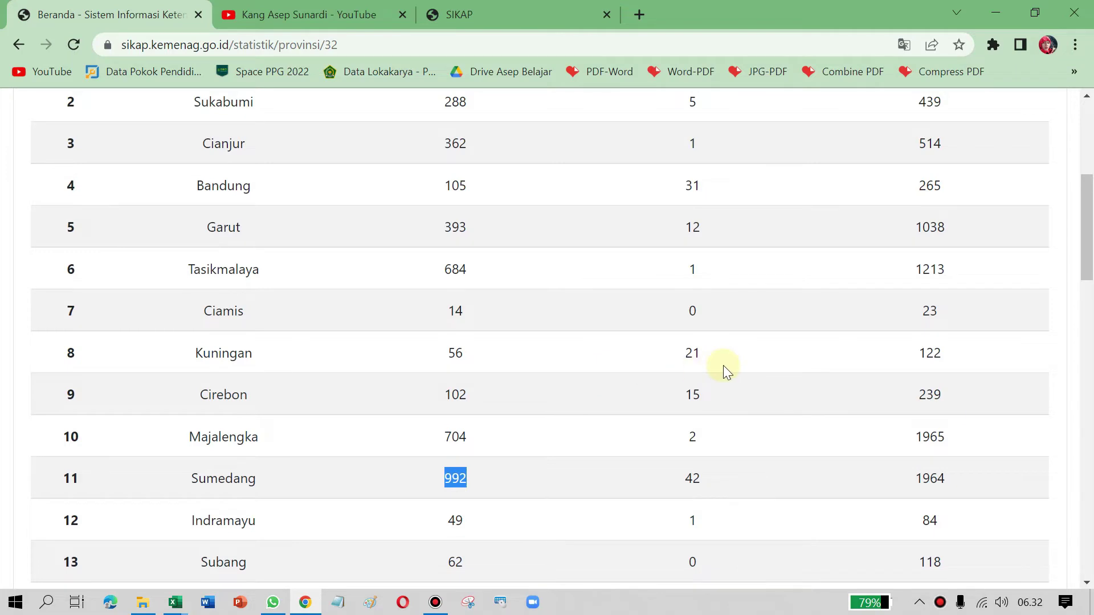
scroll(710, 357, "up", 4)
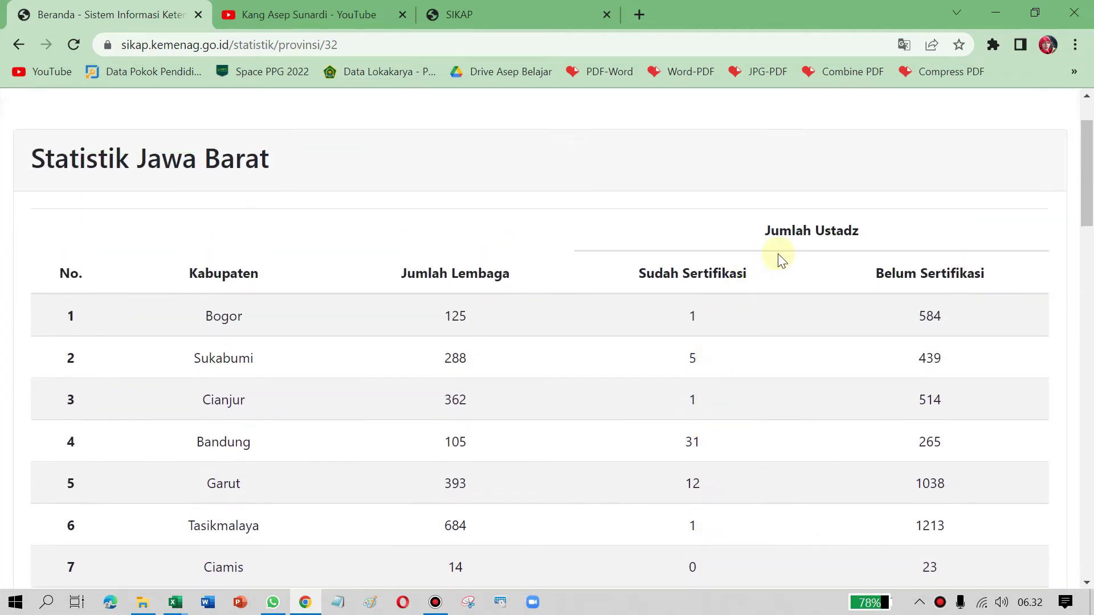
scroll(819, 275, "down", 5)
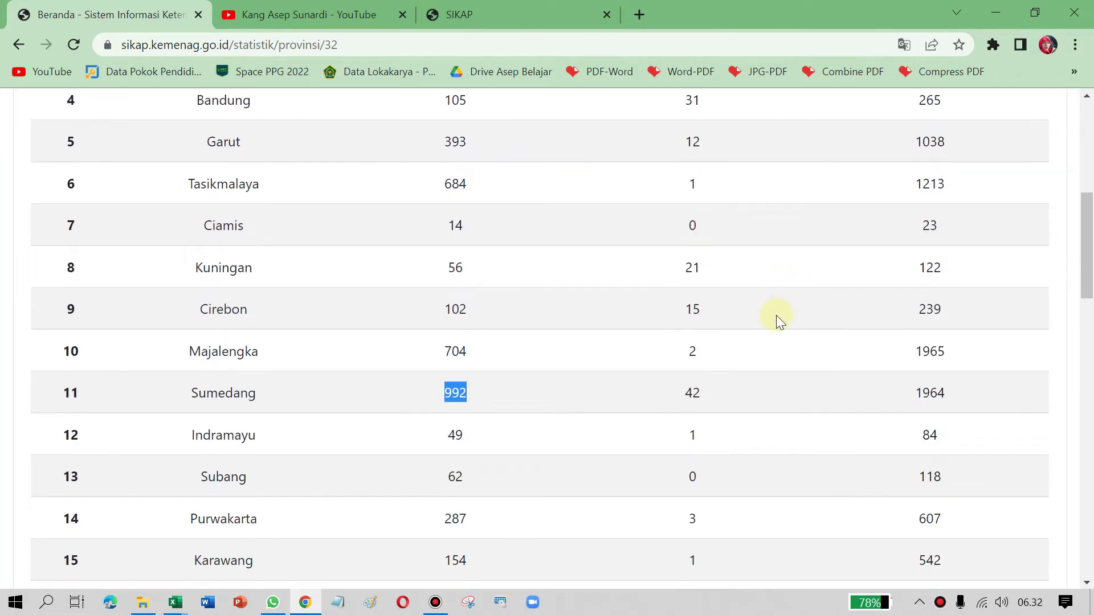
left_click(686, 392)
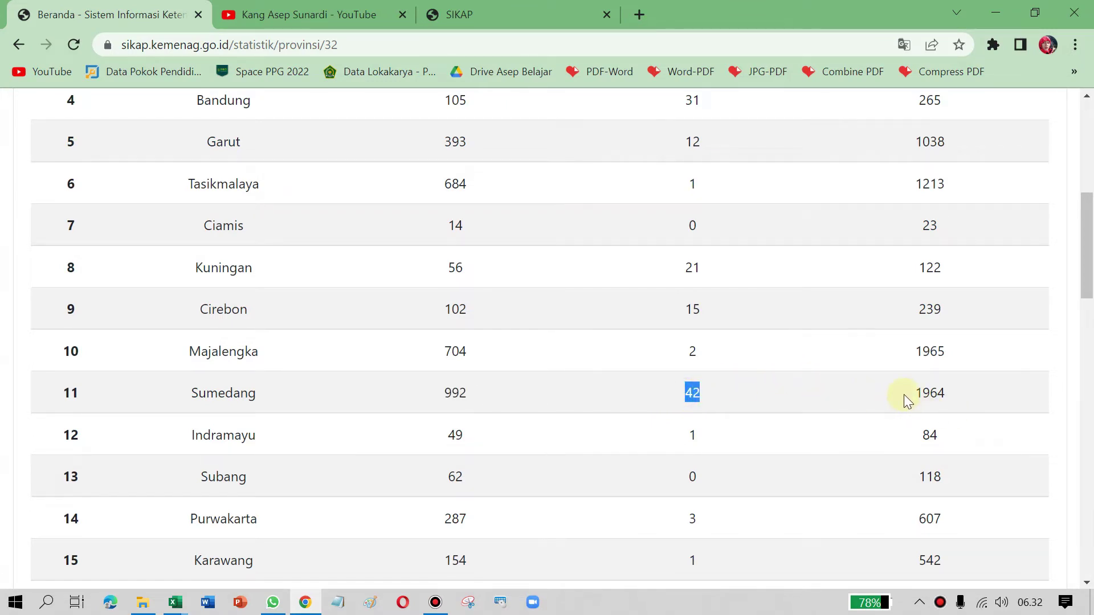
left_click_drag(910, 395, 951, 395)
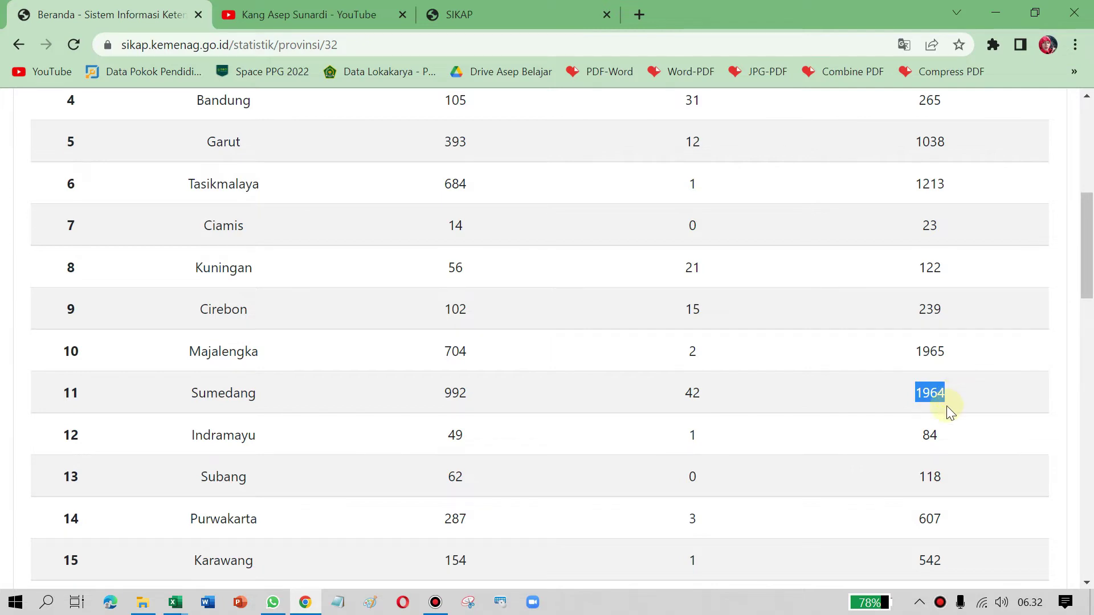
scroll(946, 405, "up", 6)
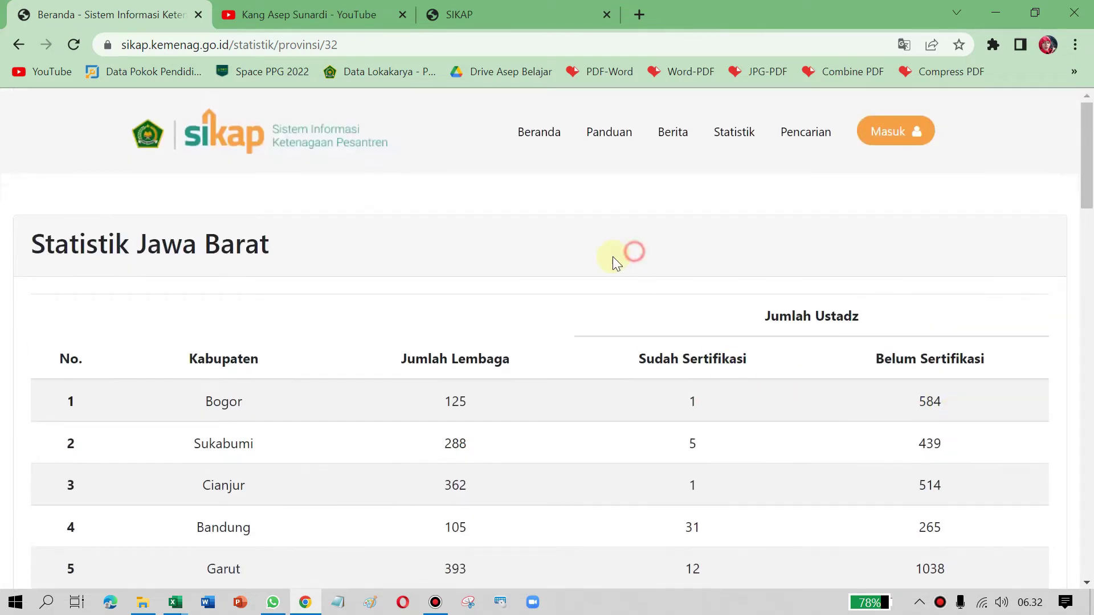
Step: On Pencarian Data, search for a previously used ustadz name chosen from autofill
left_click(814, 139)
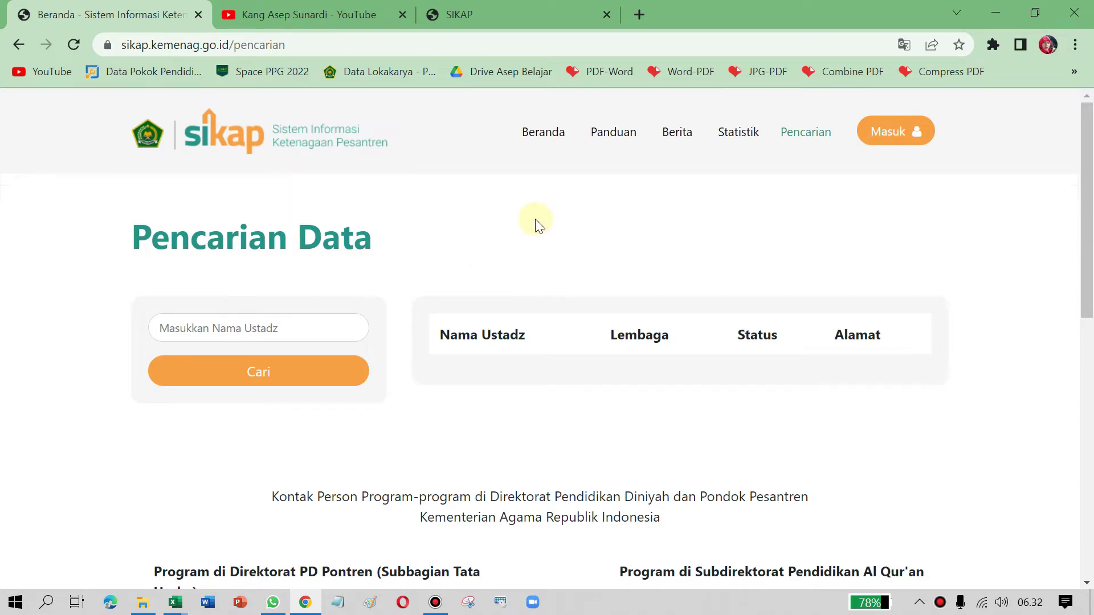
left_click(640, 238)
left_click(799, 135)
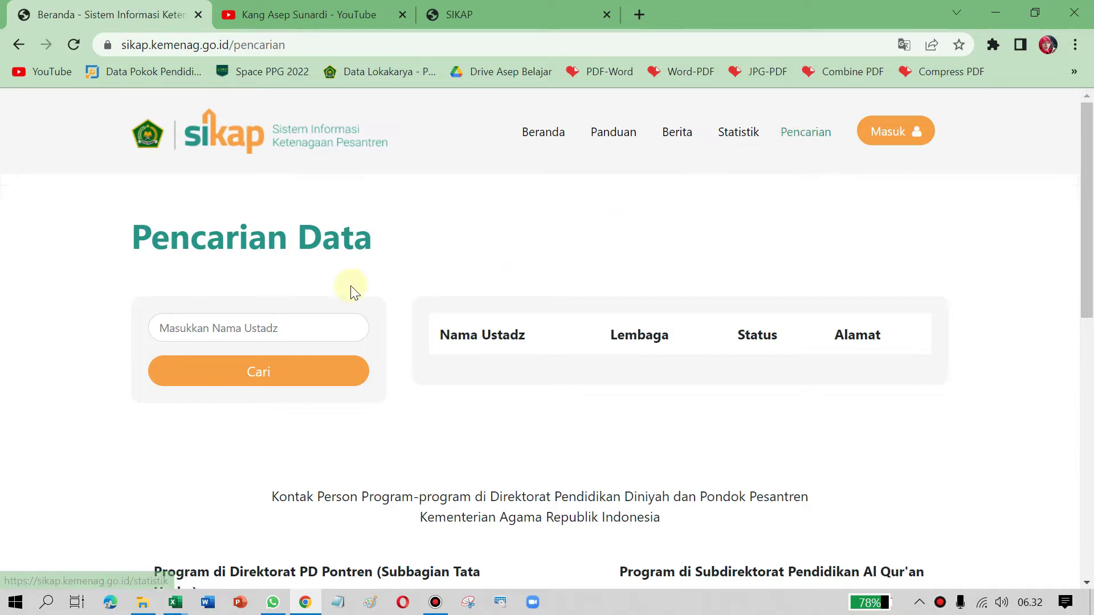
left_click(261, 329)
left_click(305, 281)
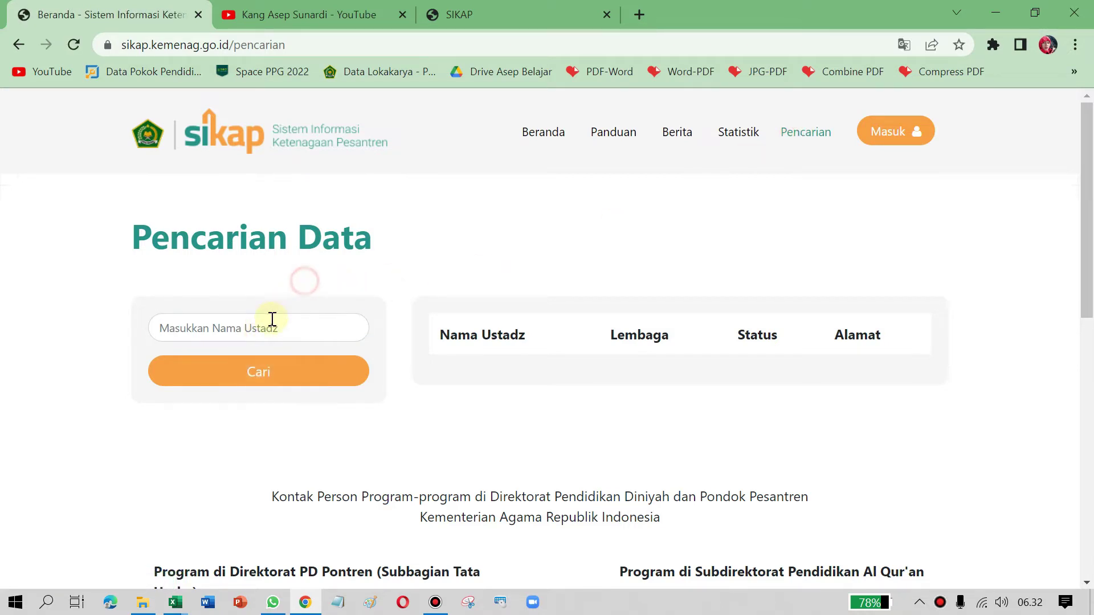
left_click(271, 322)
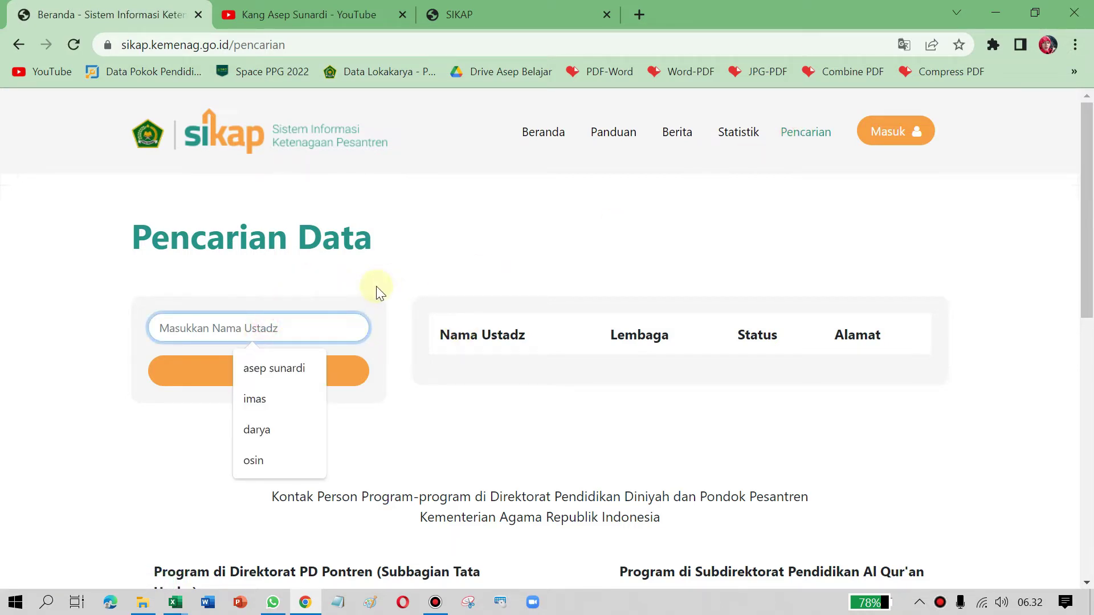
key("Down")
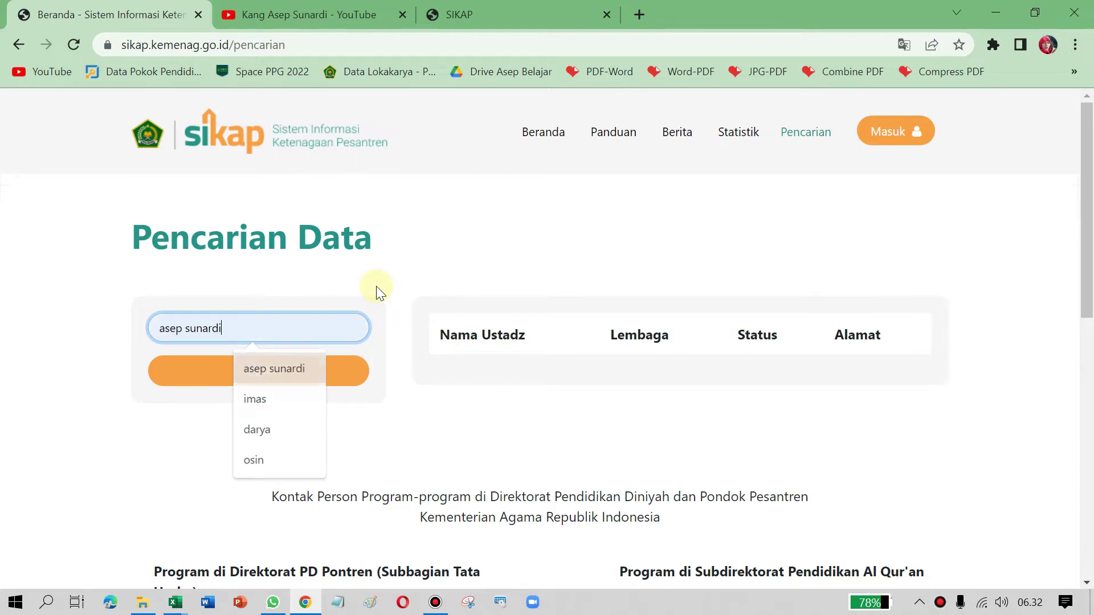
key("Return")
left_click(301, 372)
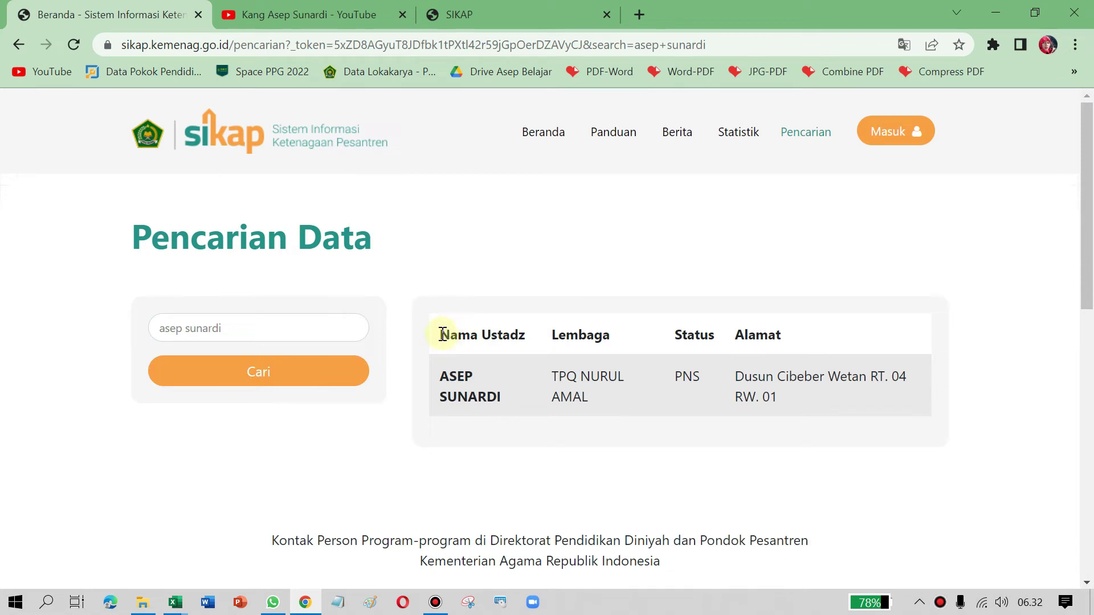
Step: Highlight the result's TPQ NURUL AMAL institution and PNS status, then select the search text
left_click_drag(441, 334, 603, 398)
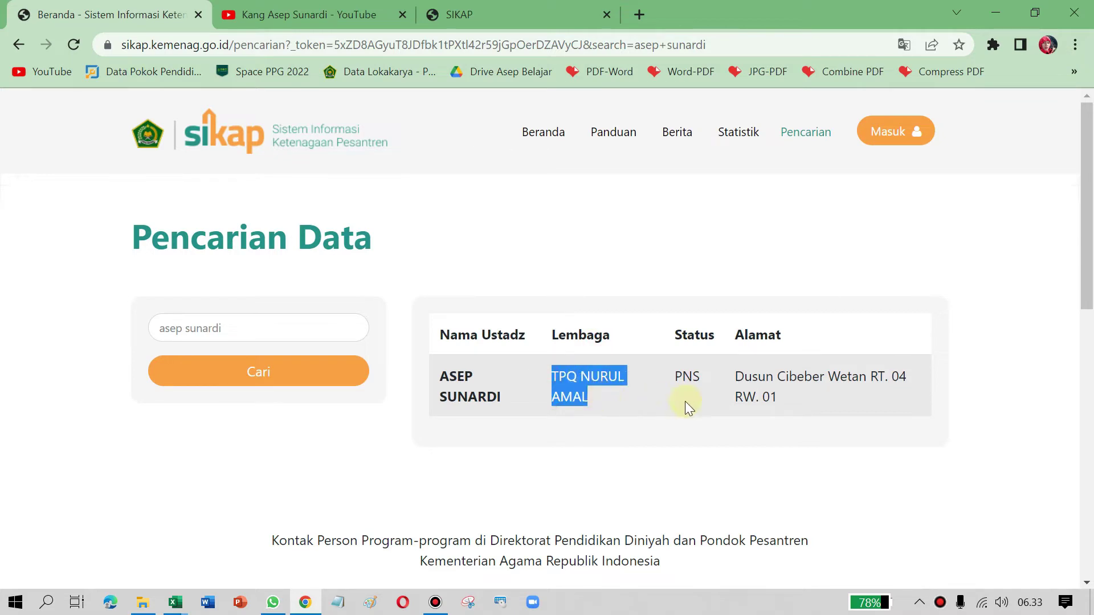
left_click_drag(676, 373, 702, 376)
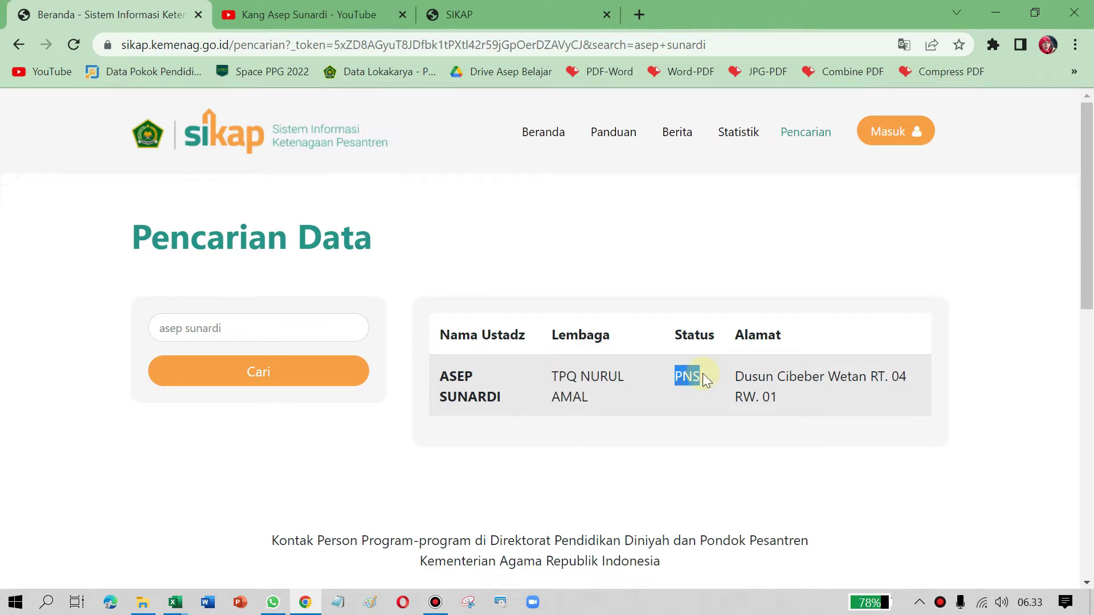
left_click(677, 376)
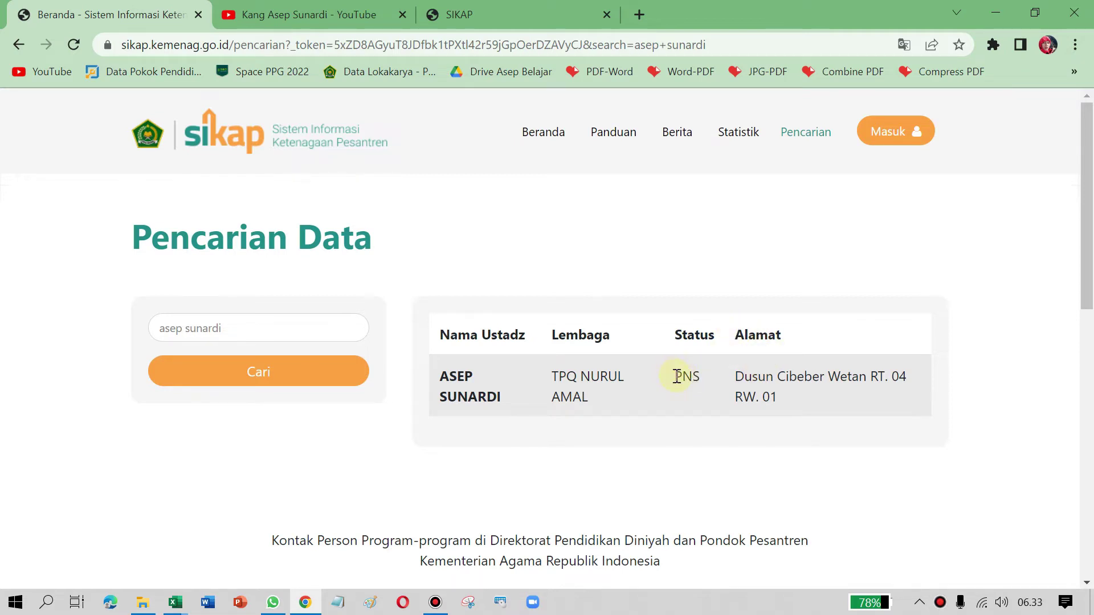
left_click(701, 375)
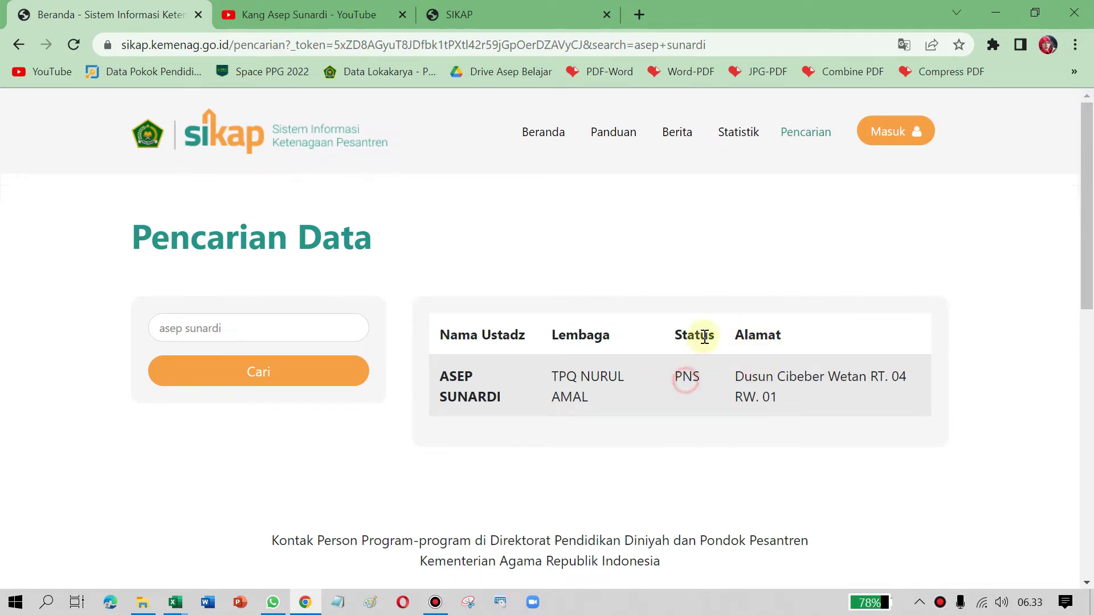
left_click_drag(284, 326, 103, 295)
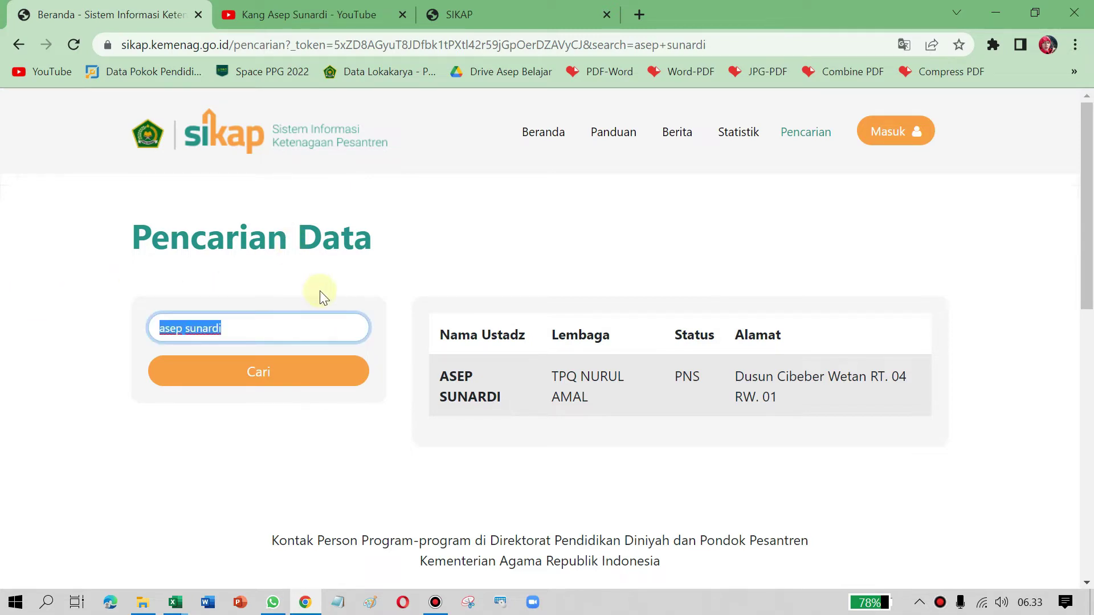
Step: Search ustadz names matching 'osin' and scroll through the NON PNS results
type("osi")
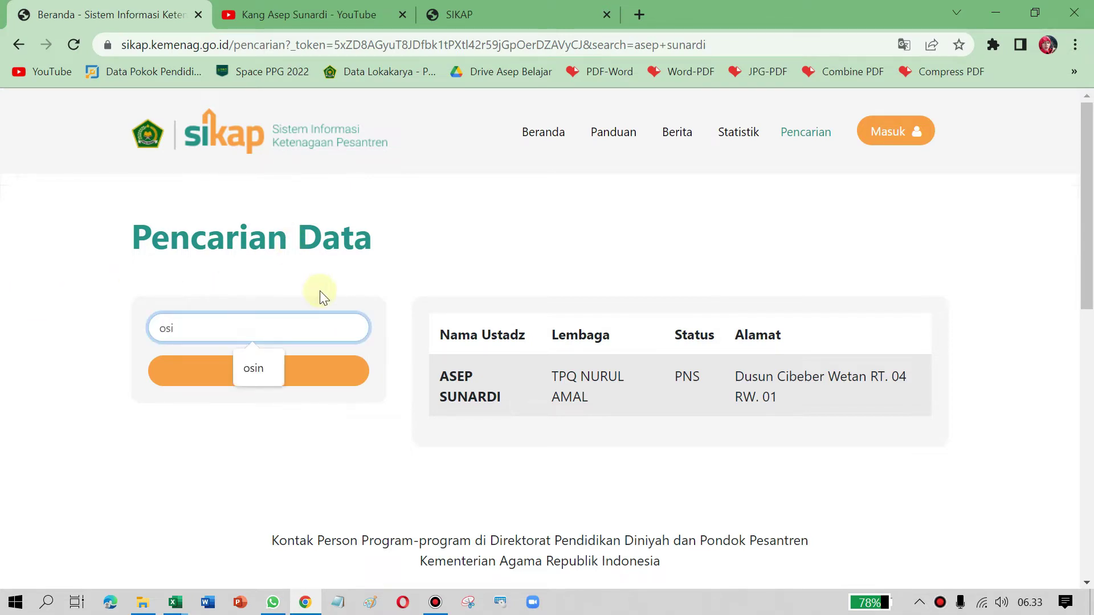
type("n")
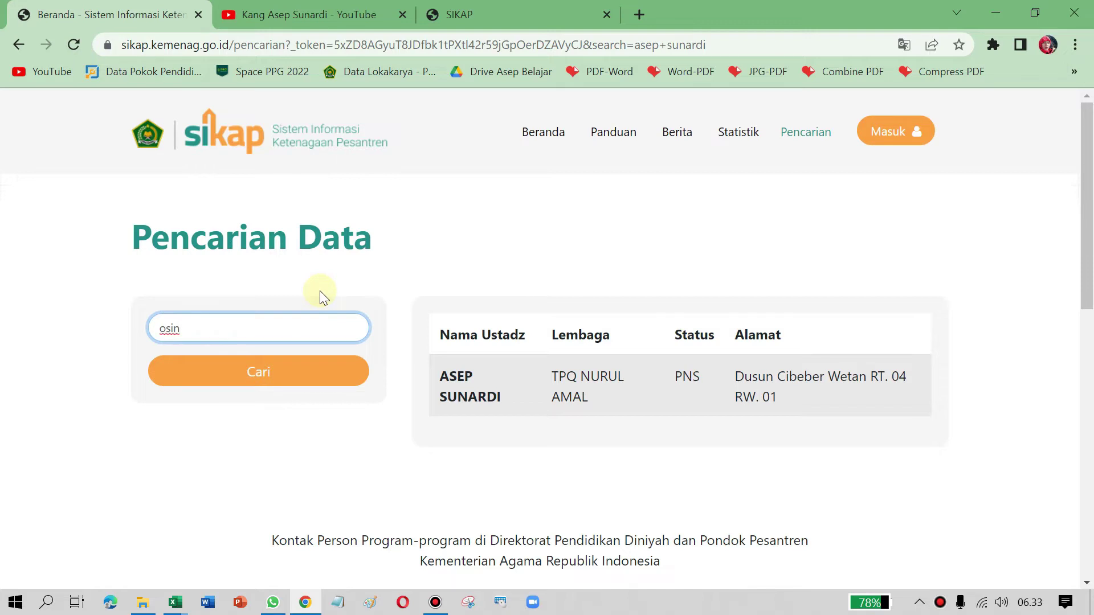
left_click(198, 329)
left_click(246, 376)
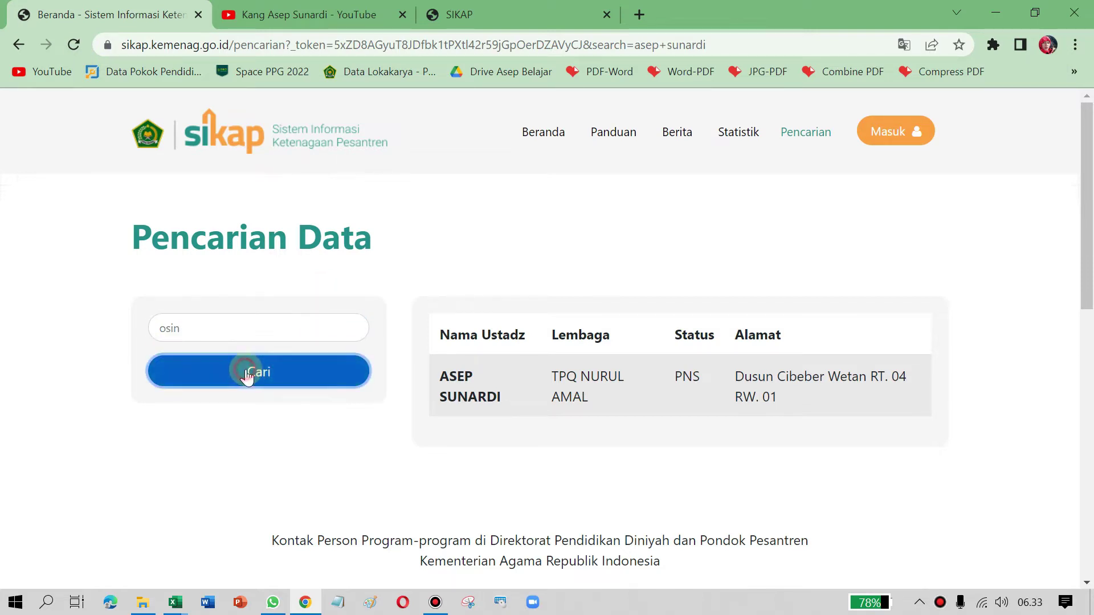
scroll(639, 338, "down", 1)
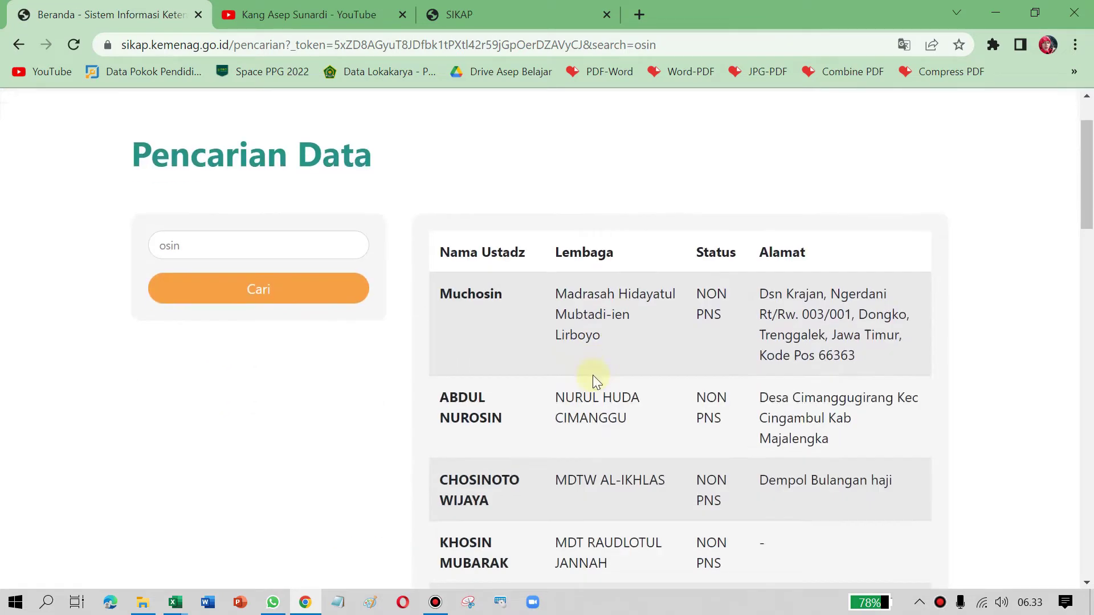
scroll(520, 334, "down", 5)
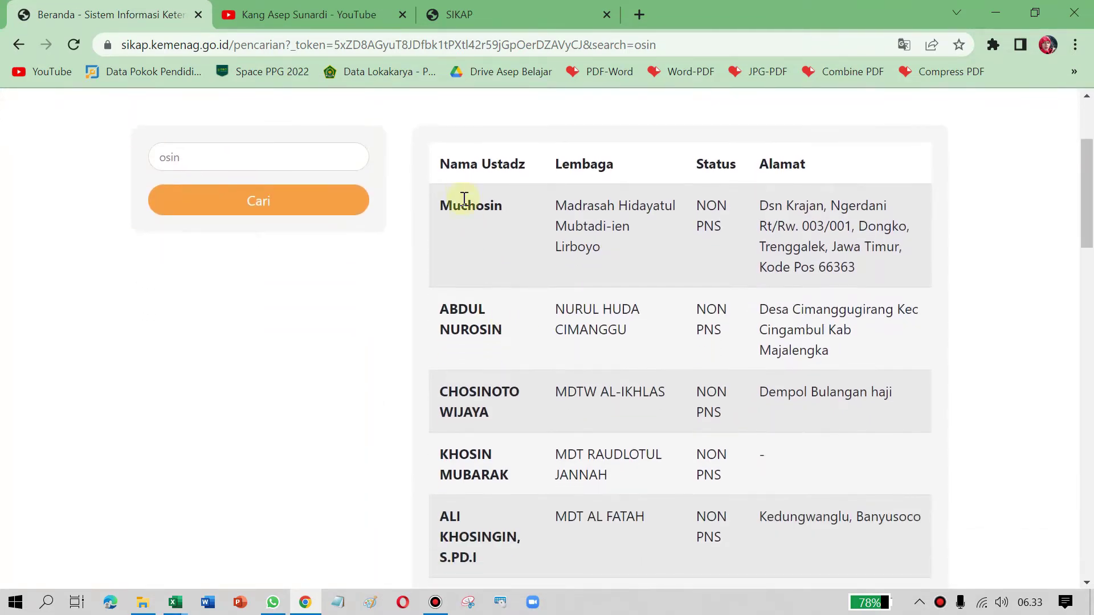
scroll(510, 238, "down", 10)
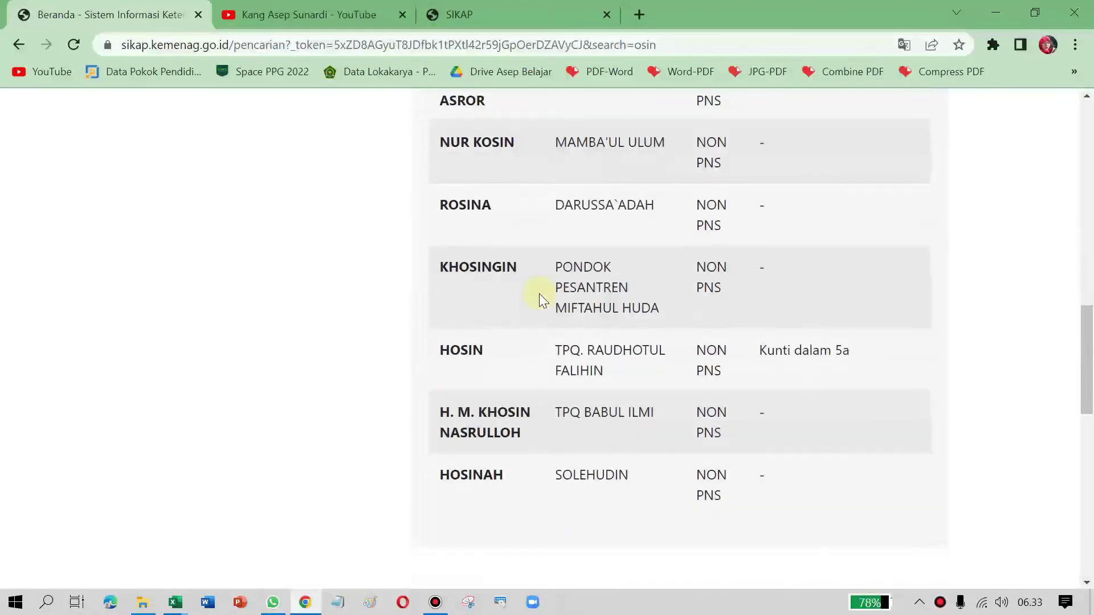
scroll(587, 349, "up", 10)
scroll(585, 342, "up", 5)
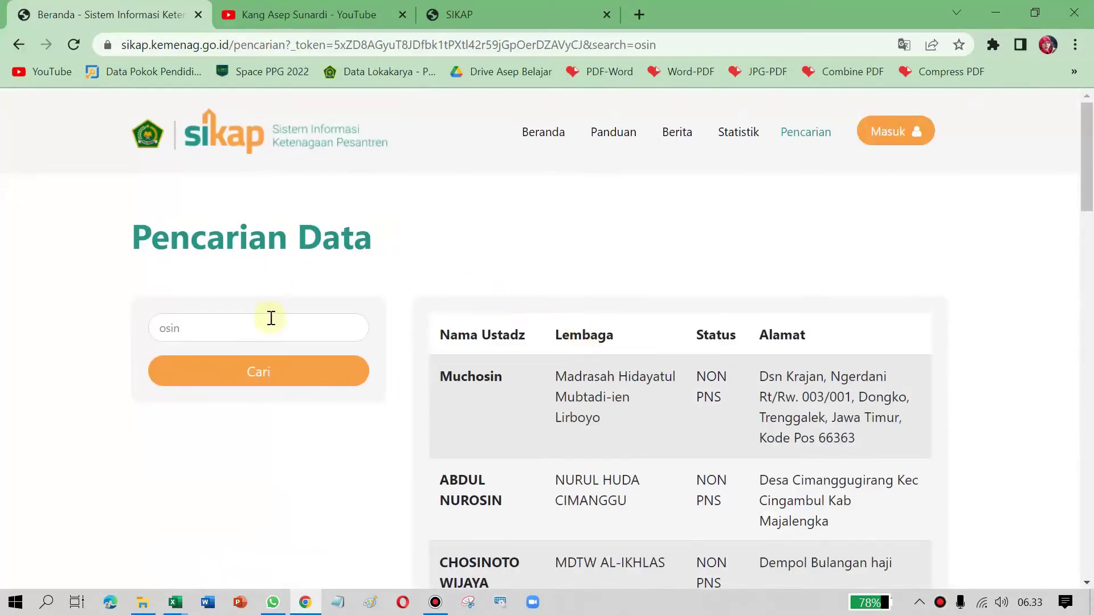
scroll(664, 310, "down", 5)
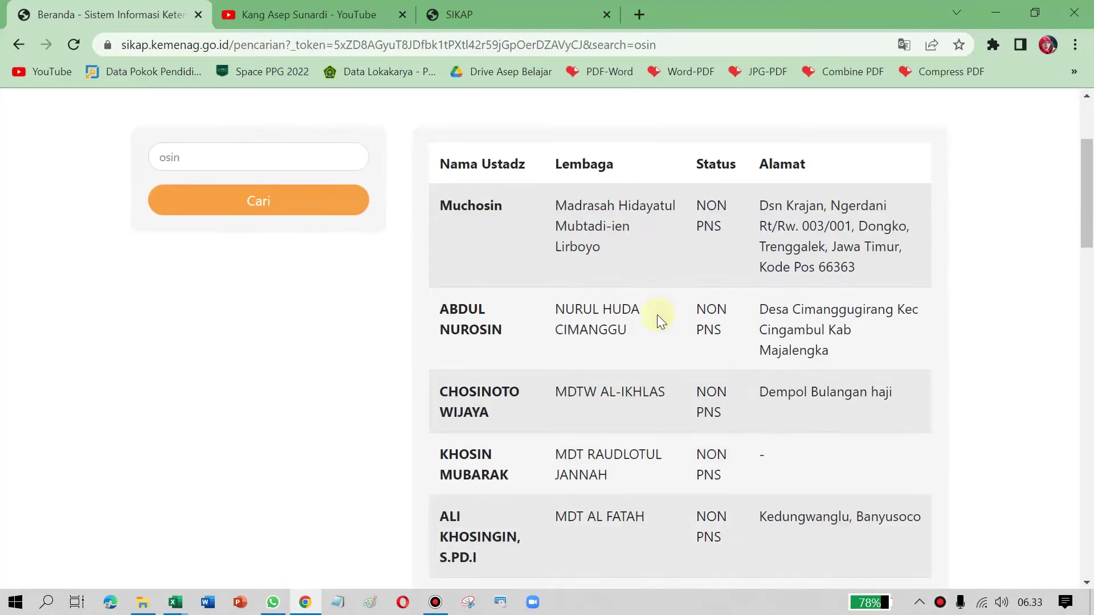
scroll(483, 337, "down", 8)
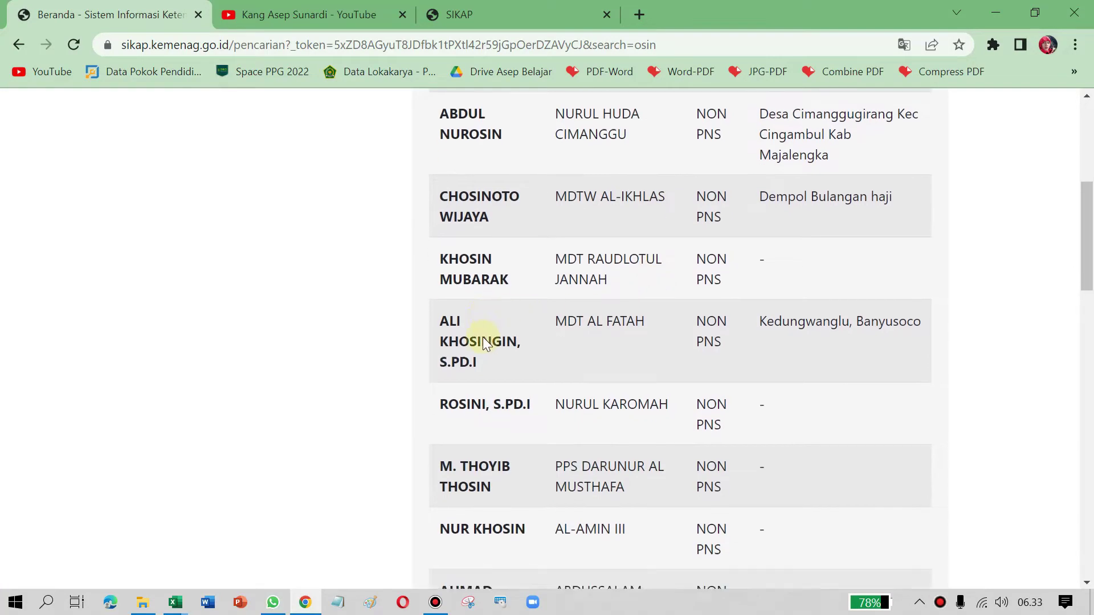
scroll(483, 337, "up", 13)
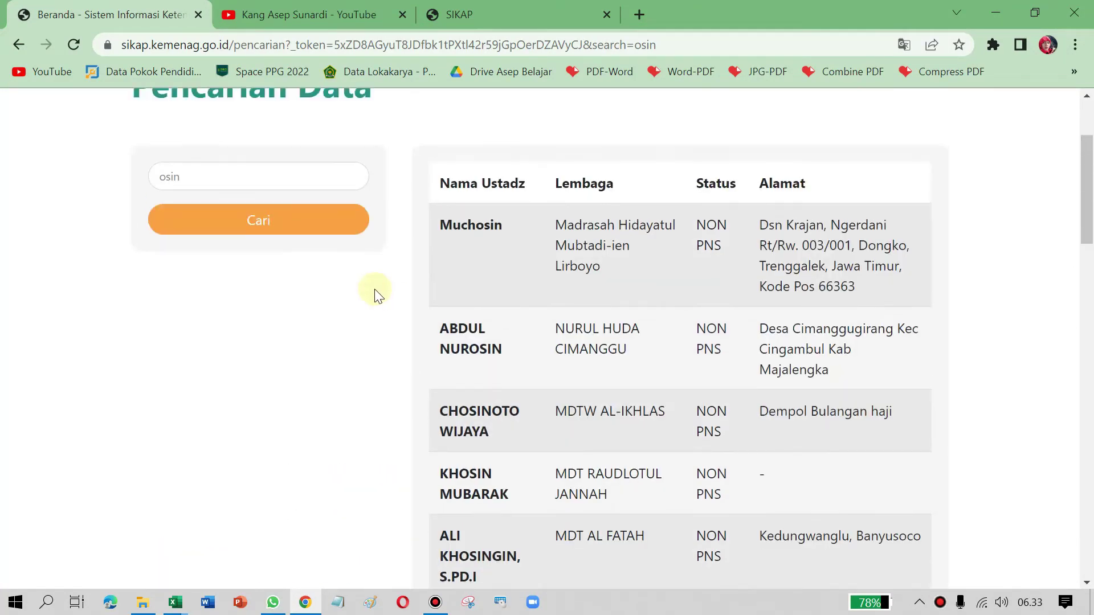
Step: Search for 'darya' and scroll through results from SPM ULYA DAYAH MALIKUSSALEH and others
double_click(234, 324)
type("darya")
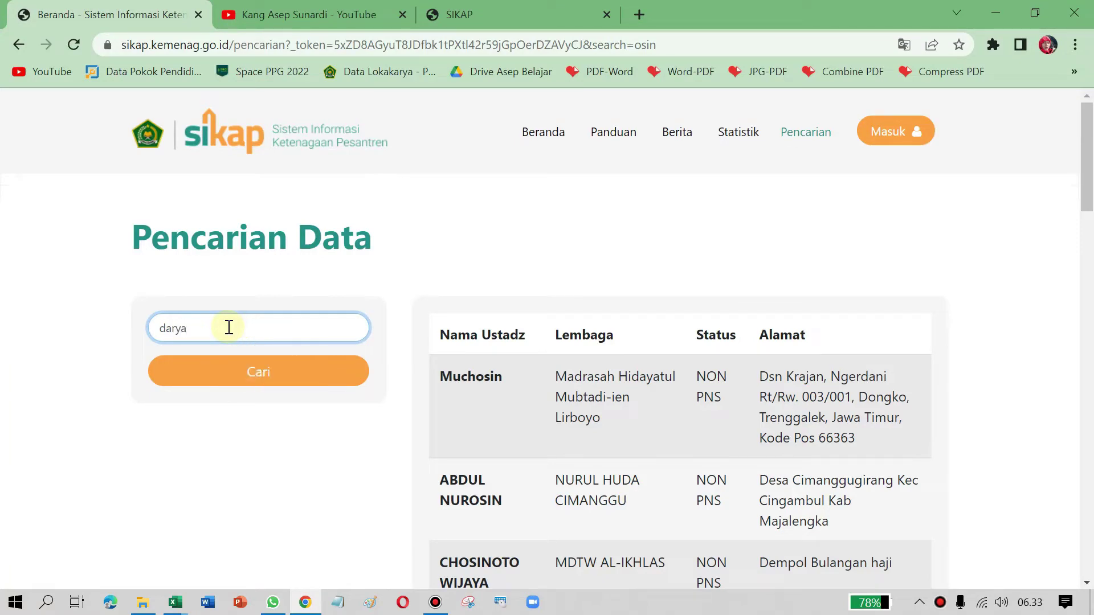
left_click(249, 382)
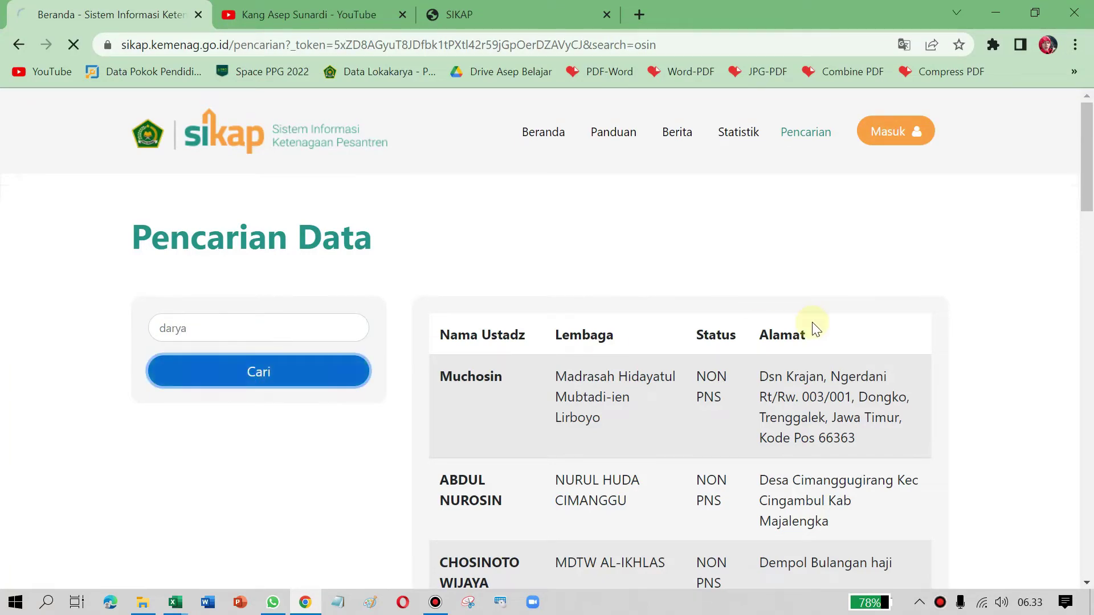
scroll(714, 354, "down", 1)
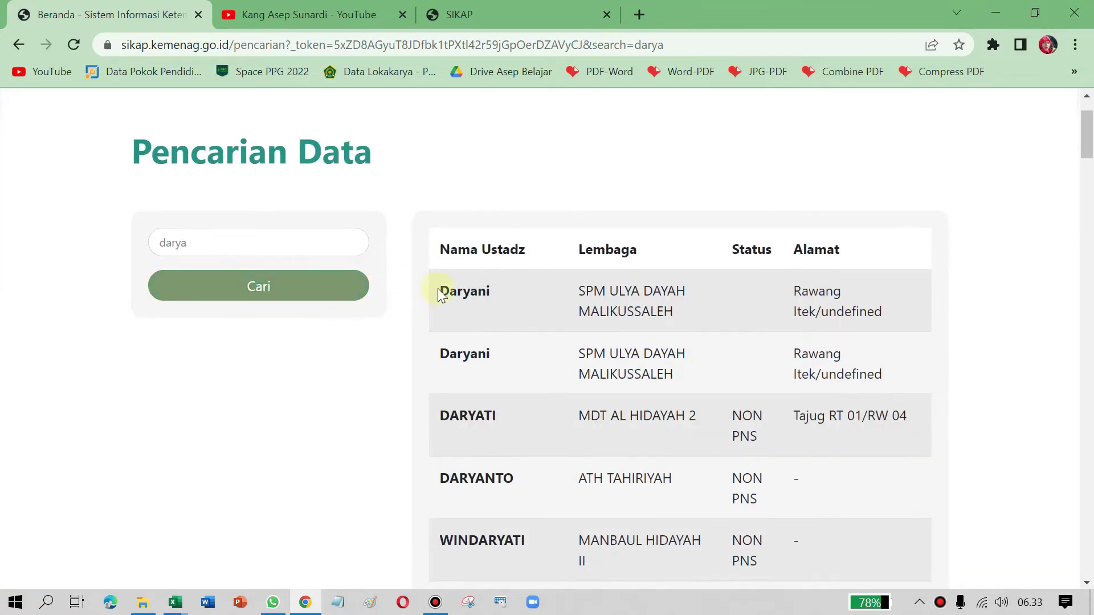
scroll(490, 299, "down", 1)
scroll(530, 234, "down", 2)
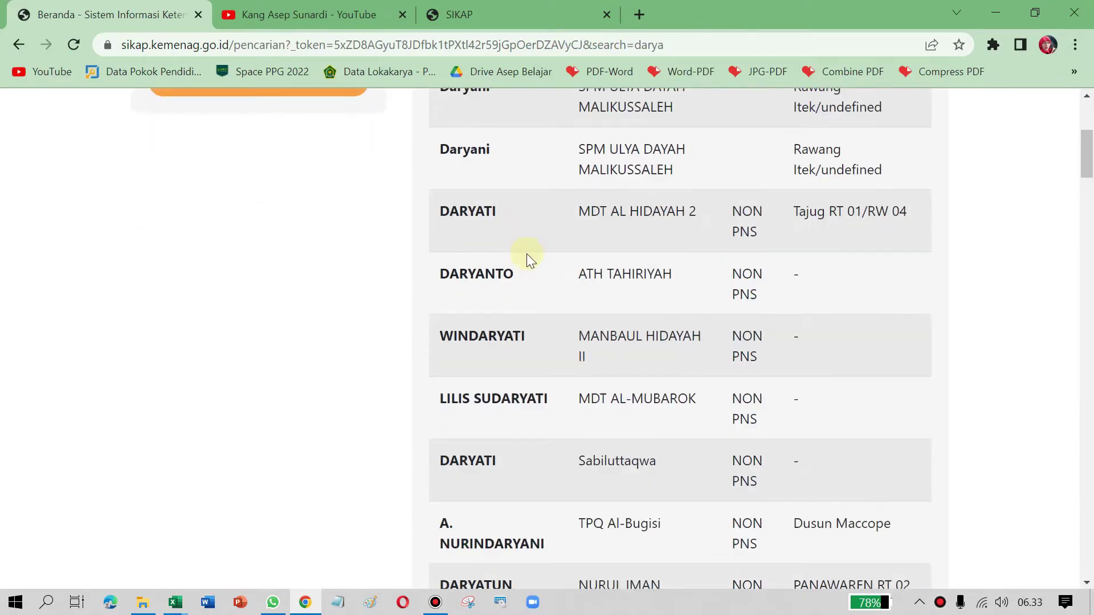
scroll(548, 422, "down", 9)
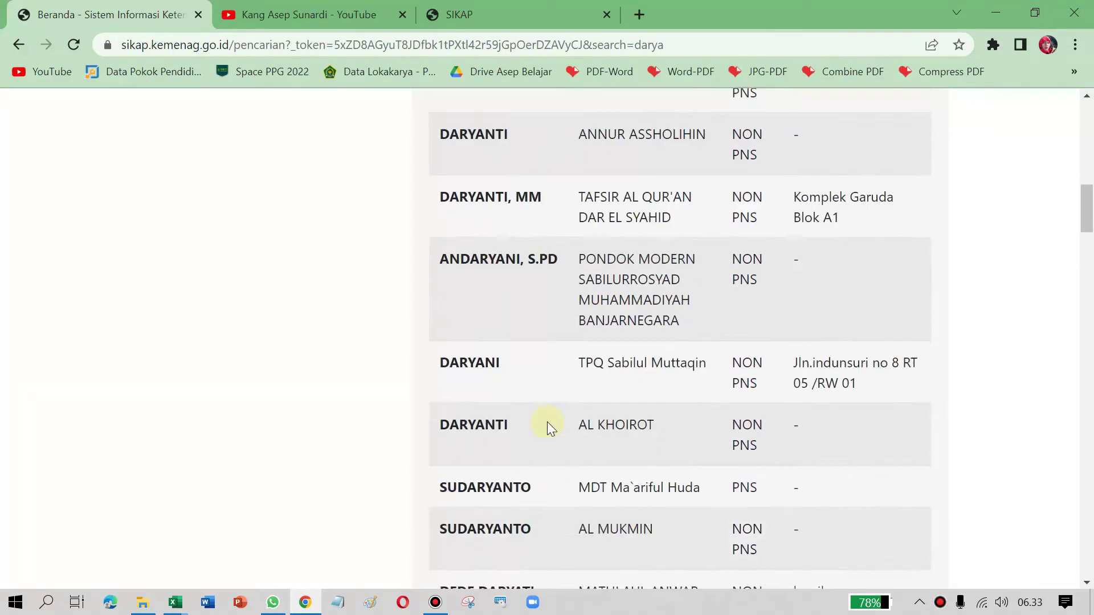
scroll(556, 432, "up", 8)
scroll(564, 377, "up", 5)
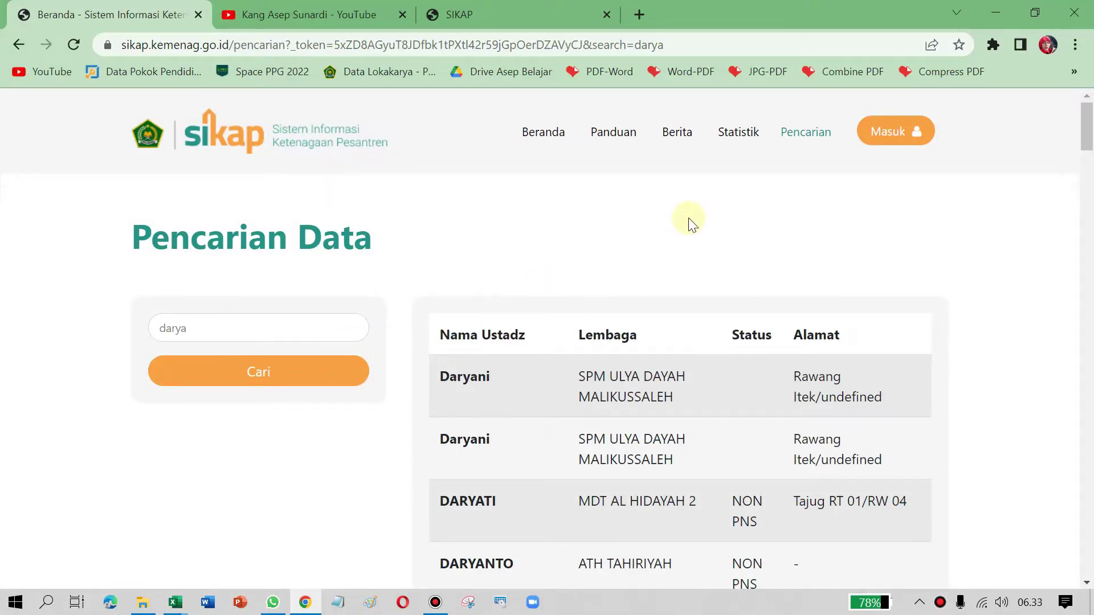
scroll(688, 218, "down", 1)
scroll(689, 218, "down", 3)
scroll(688, 217, "up", 3)
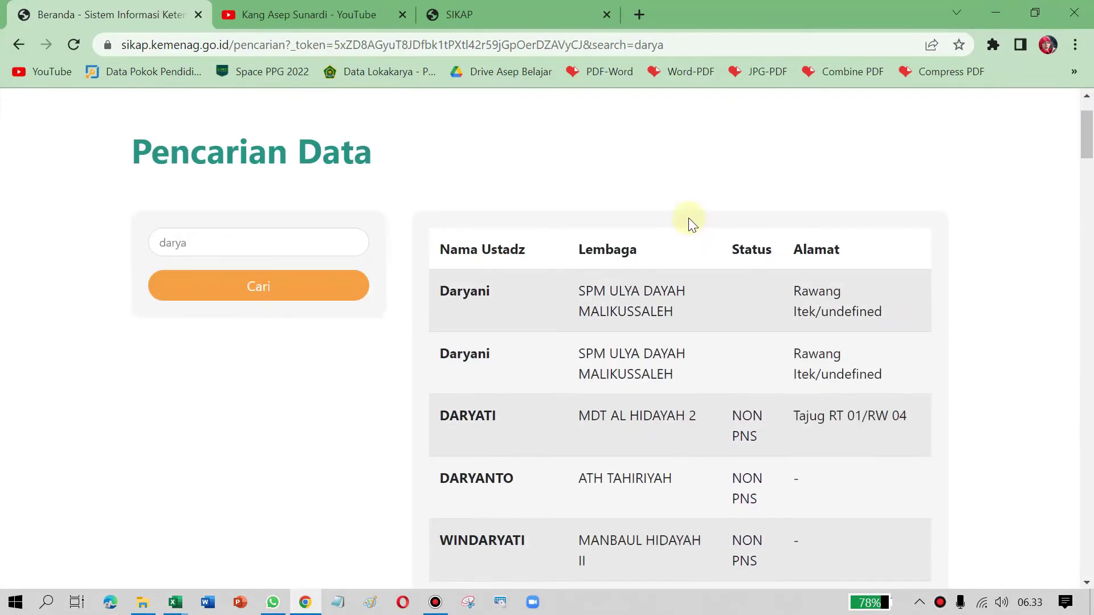
scroll(688, 217, "up", 1)
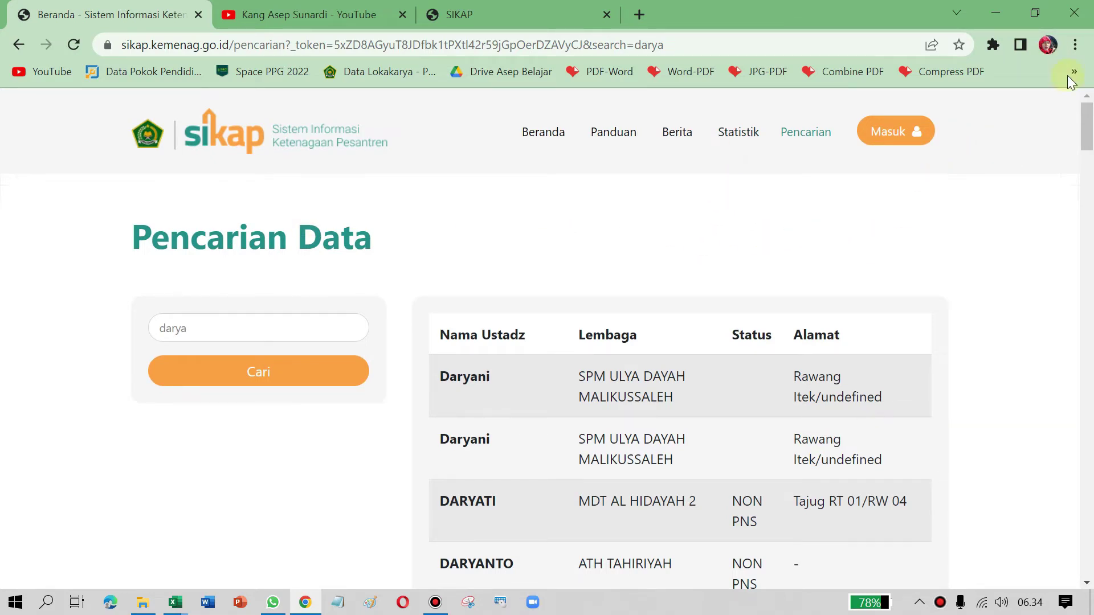
Step: Open the SIKAP login page and clear the autofilled account number
left_click(896, 133)
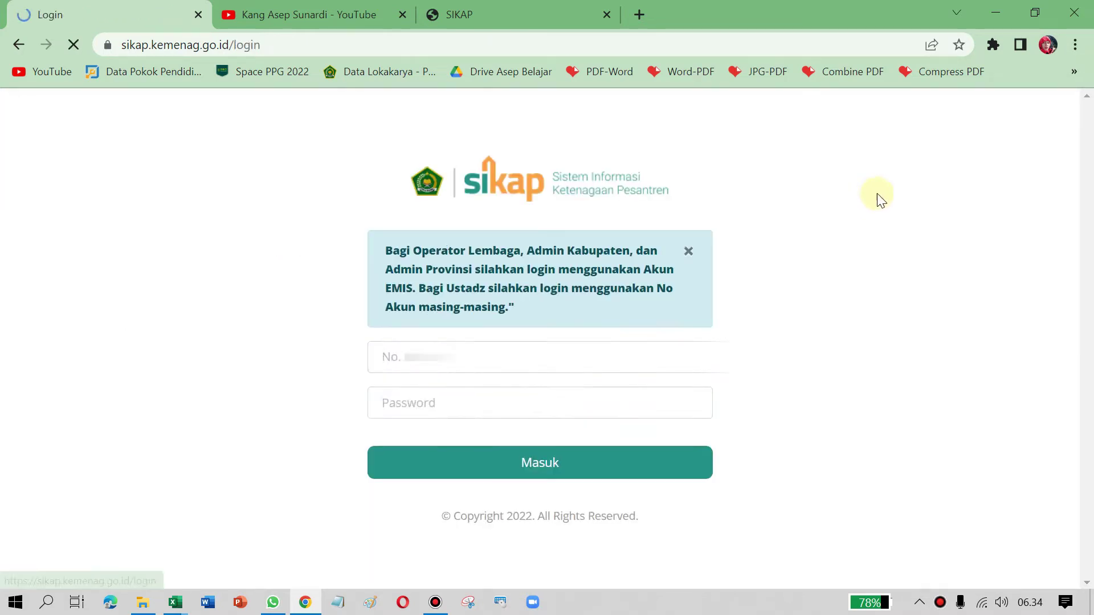
left_click_drag(555, 360, 288, 351)
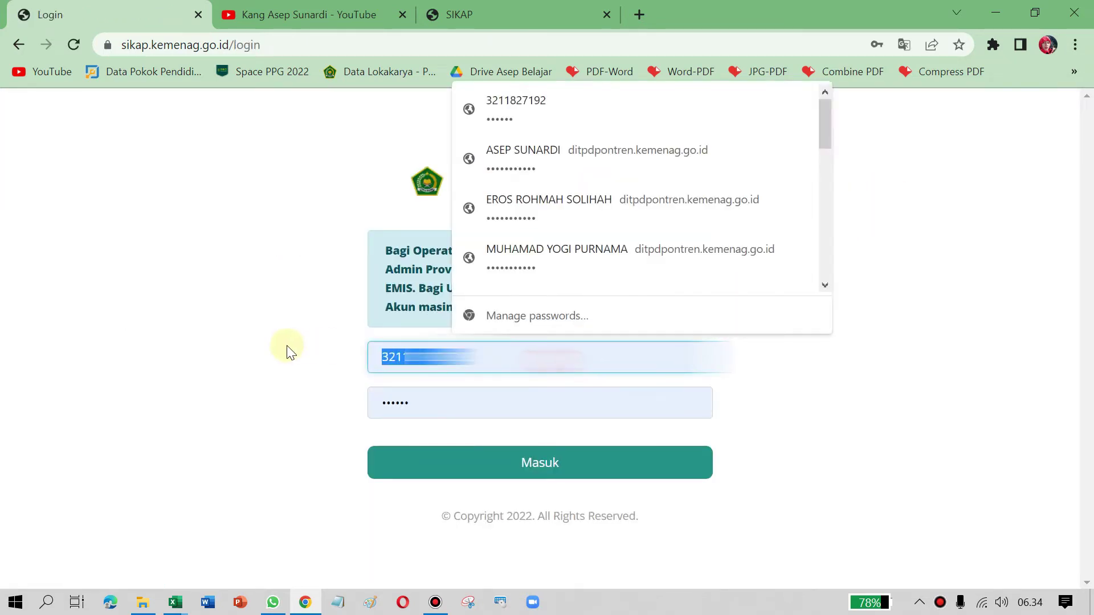
key("BackSpace")
left_click(353, 215)
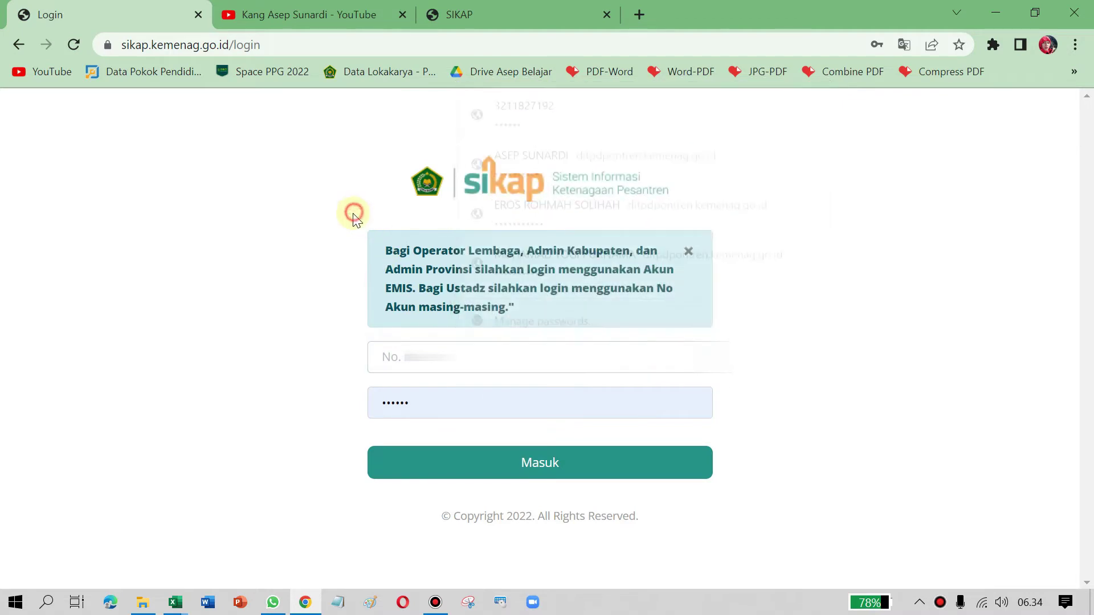
Step: Highlight the login notice's operator, admin and ustadz login guidance, then deselect it
left_click_drag(392, 250, 636, 250)
left_click_drag(385, 269, 533, 314)
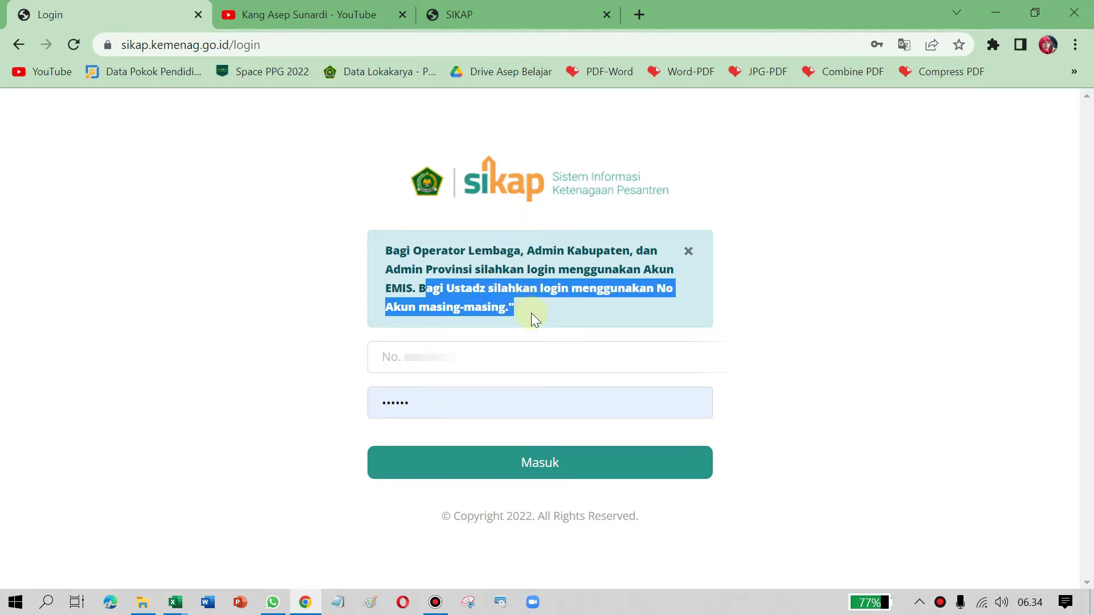
left_click(532, 313)
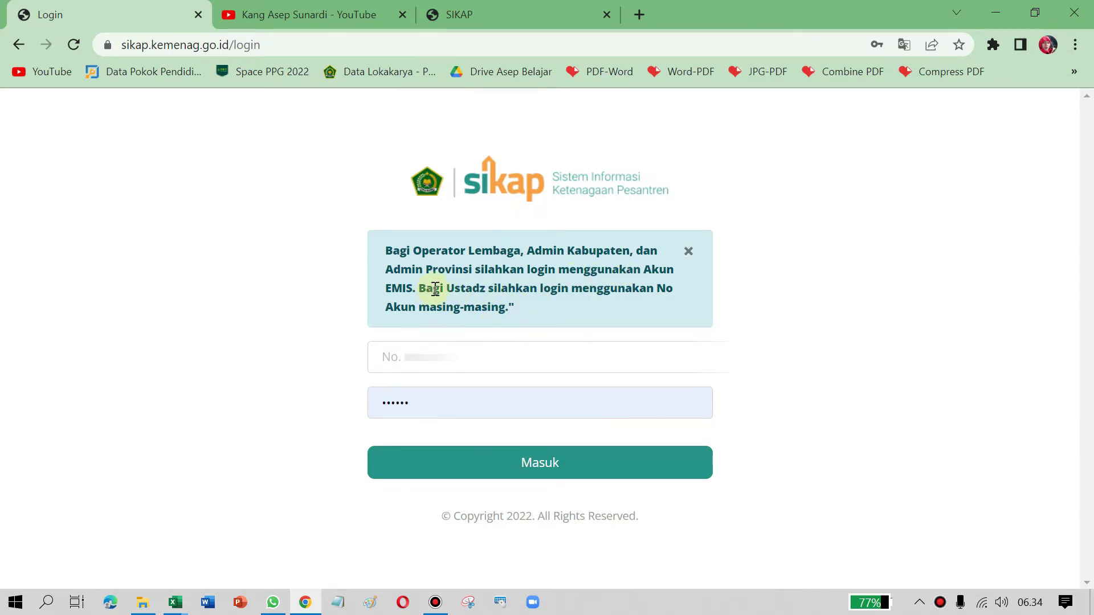
left_click_drag(454, 290, 382, 253)
left_click(523, 309)
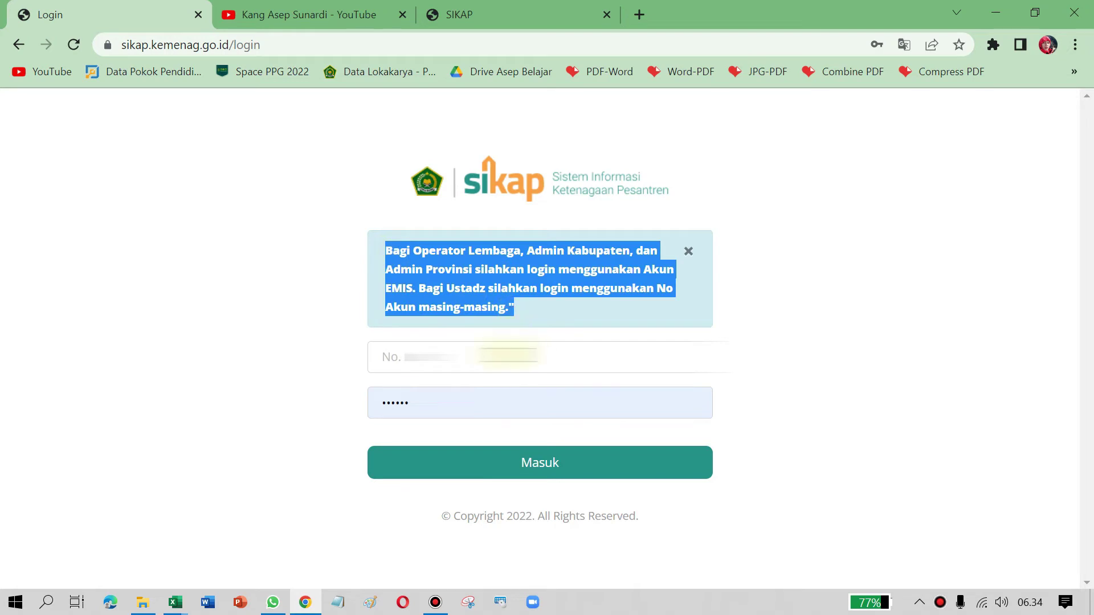
left_click(585, 307)
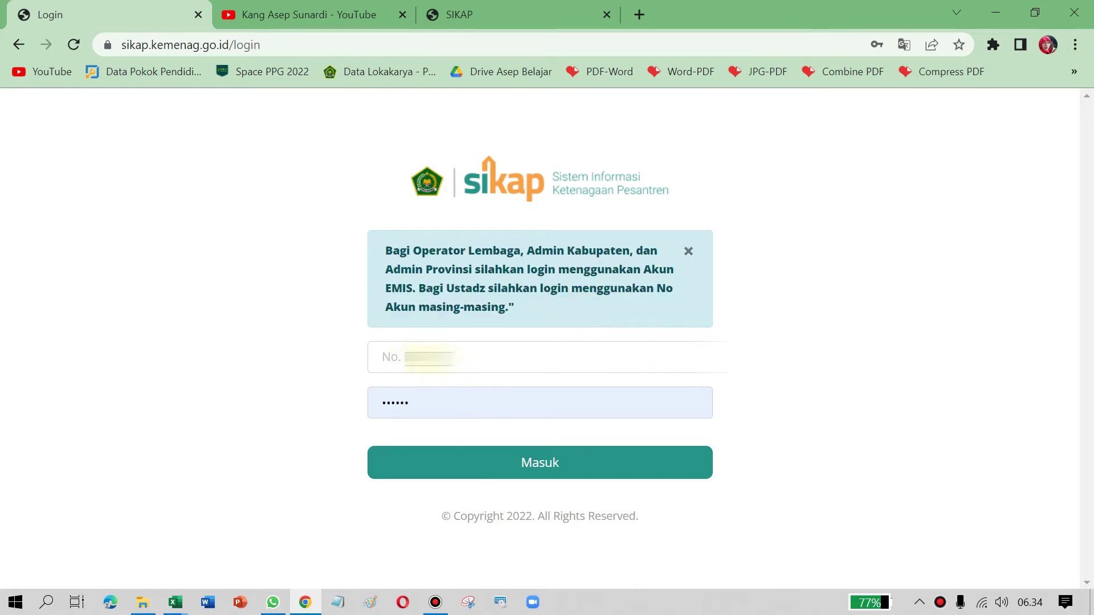
Step: Fill the No. field with the first saved account number from autofill
left_click(429, 358)
left_click(508, 96)
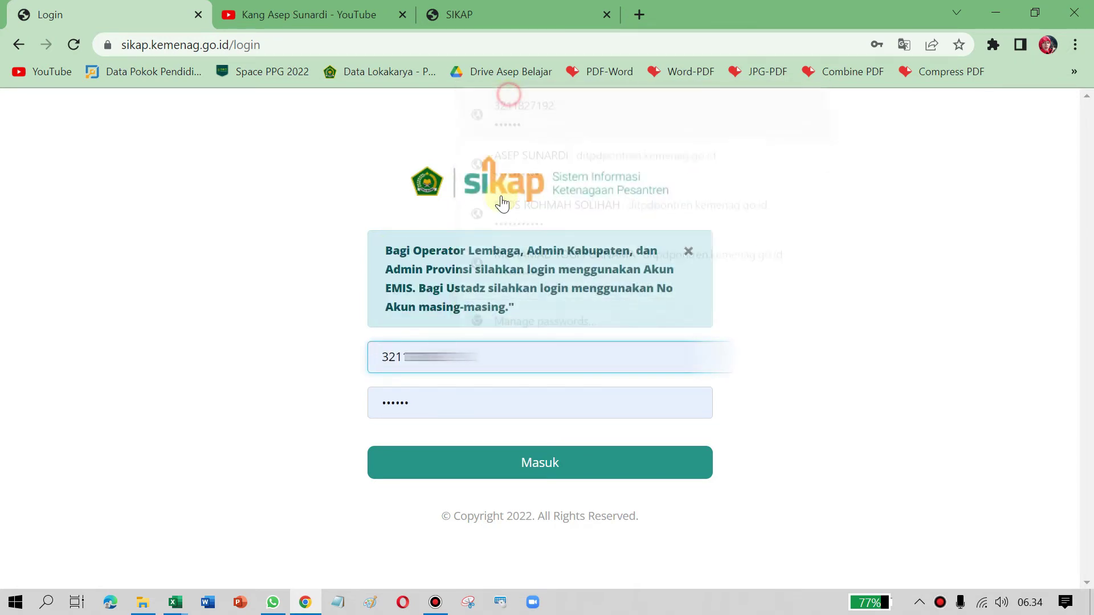
left_click(381, 357)
left_click_drag(382, 358, 332, 342)
left_click(470, 359)
left_click(479, 356)
left_click(775, 399)
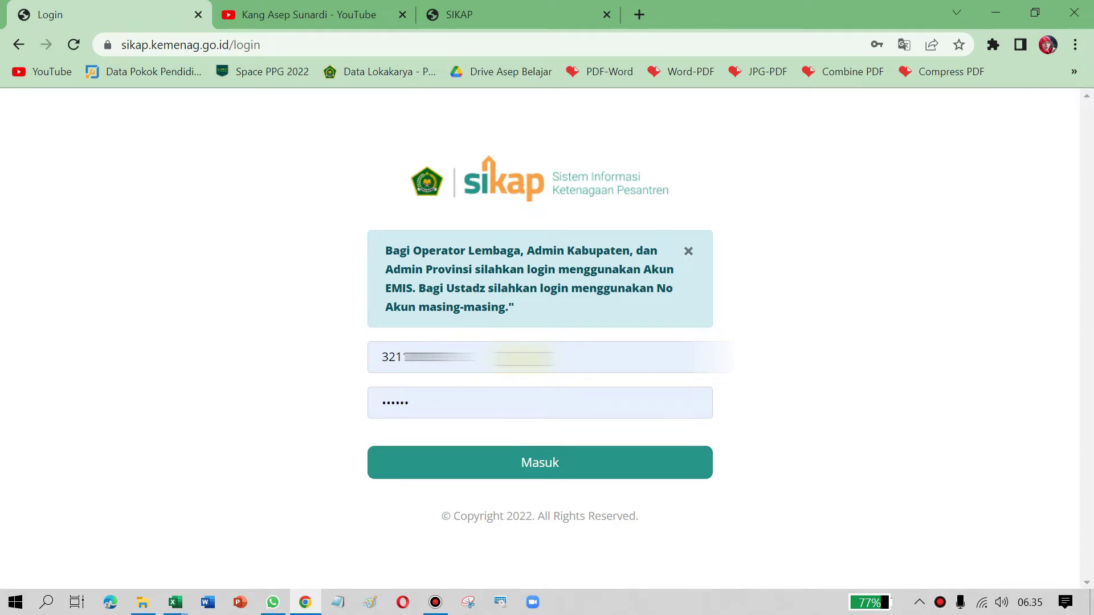
Step: Select the filled account number and dismiss the saved-password suggestions
double_click(367, 360)
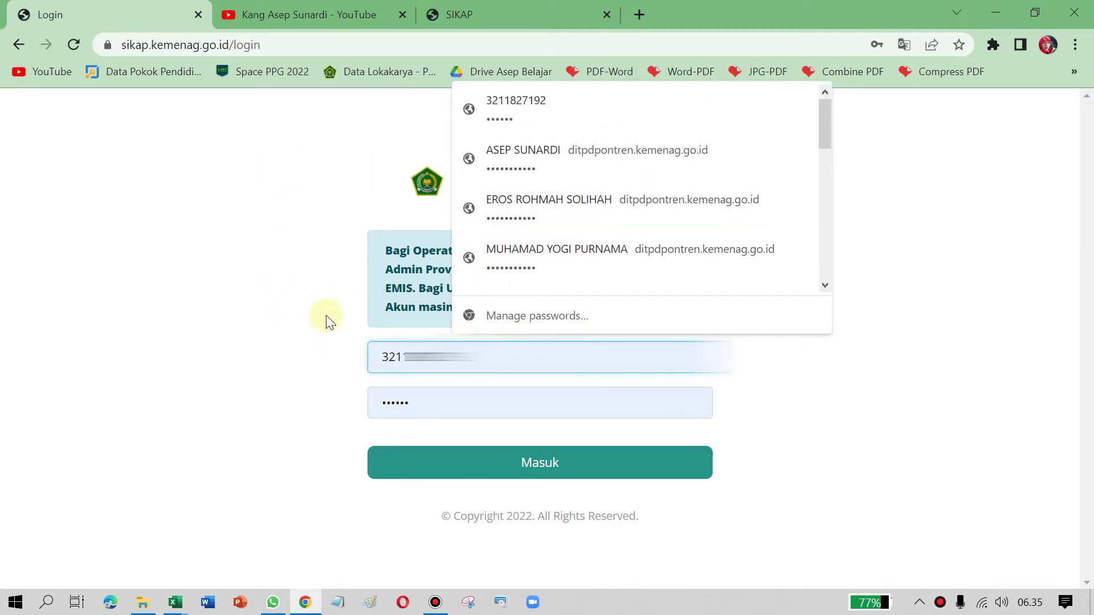
left_click(239, 252)
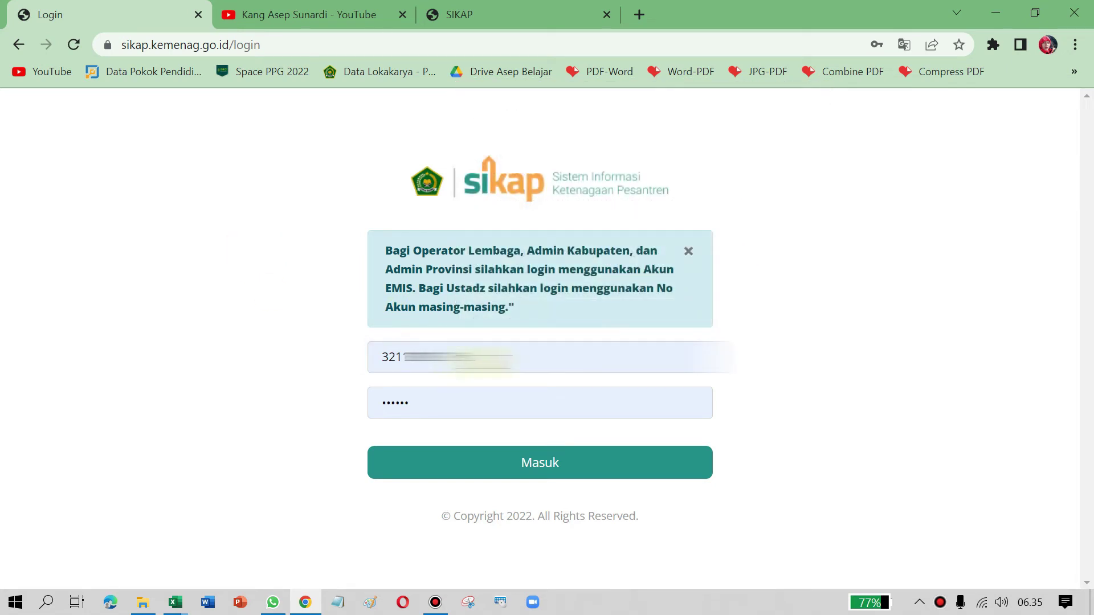
double_click(484, 359)
left_click(333, 278)
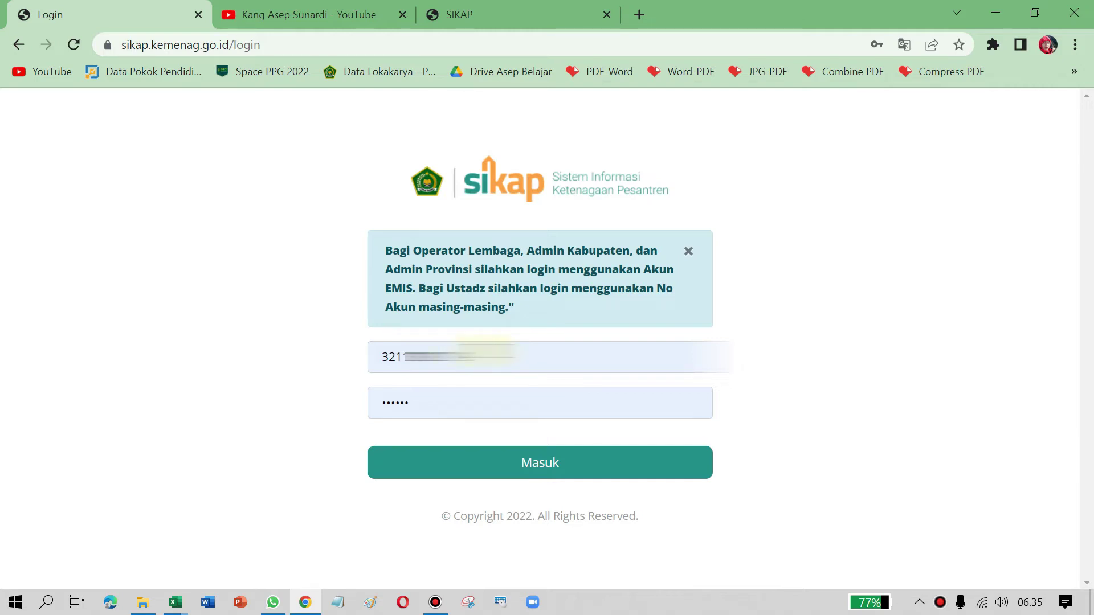
double_click(369, 358)
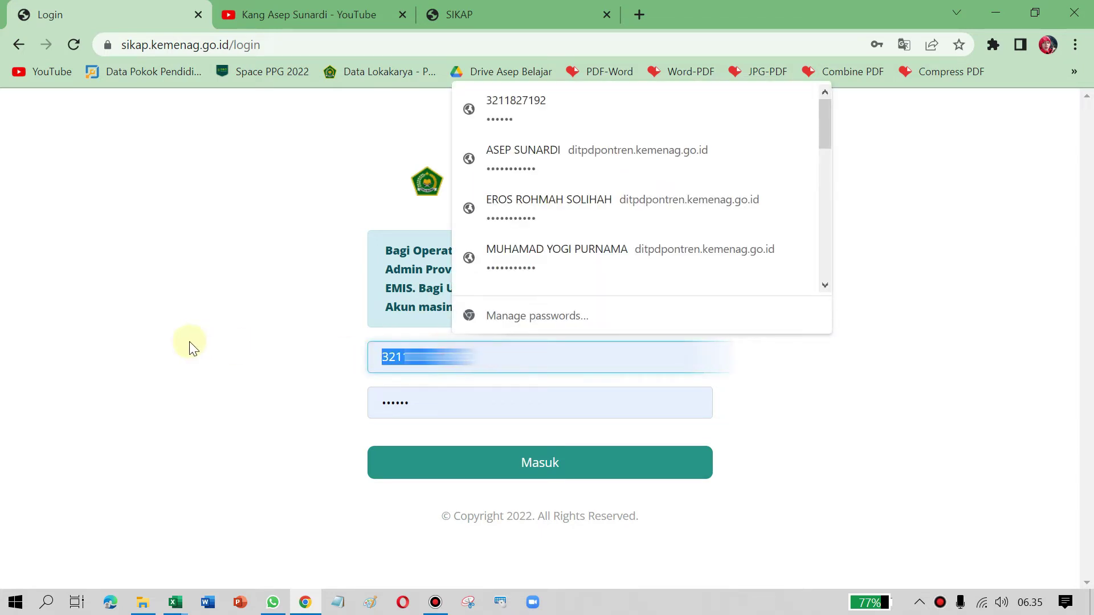
left_click(189, 318)
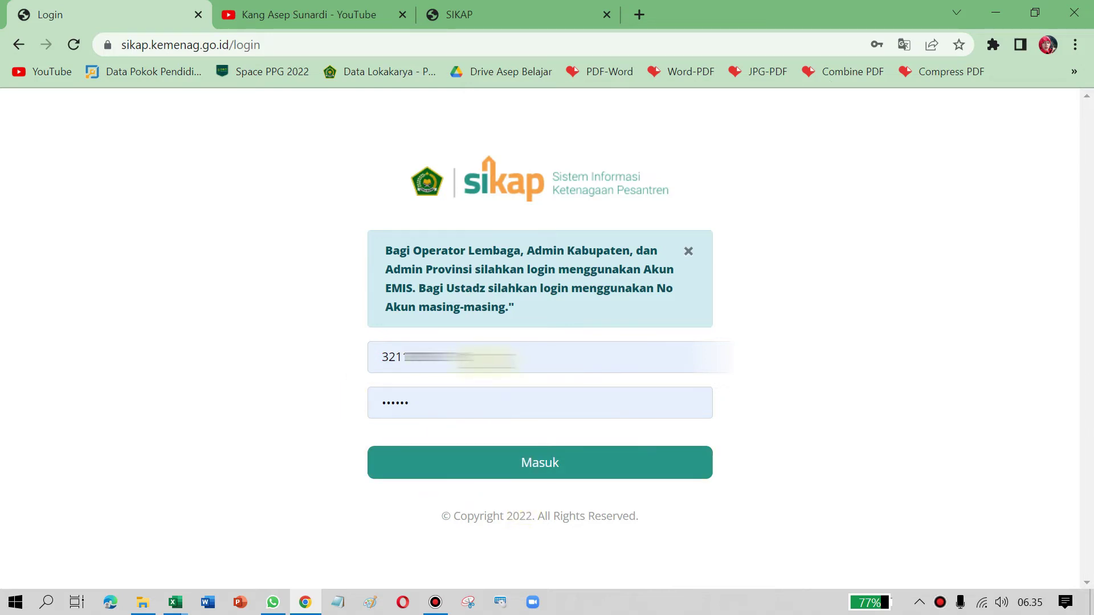
Step: Reopen and close the saved-logins list, then select the whole account number
left_click(394, 357)
left_click(315, 359)
left_click(393, 358)
left_click(370, 316)
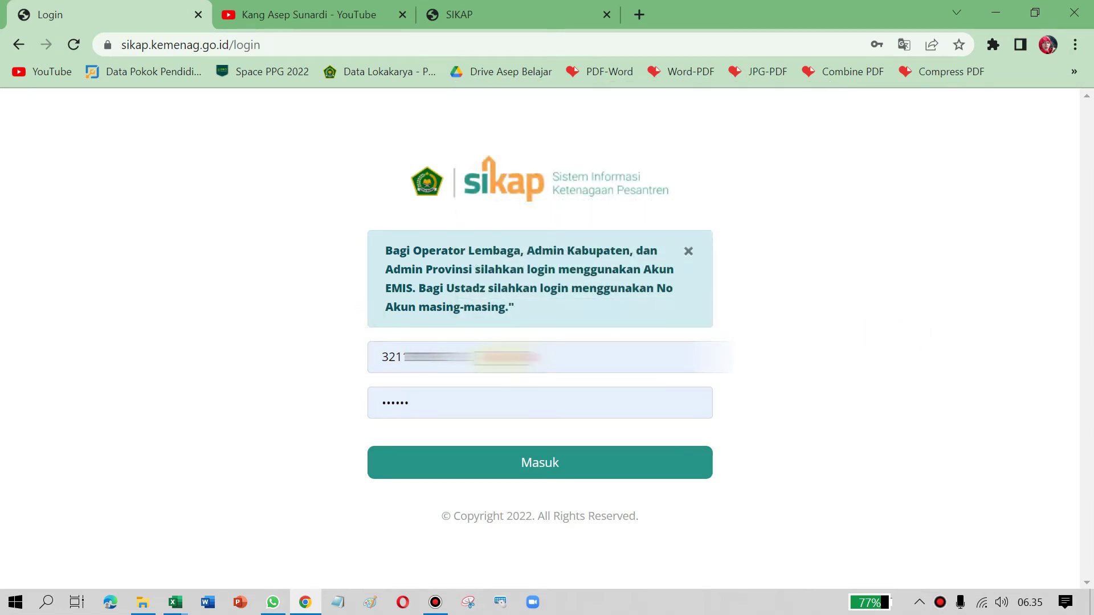
left_click(511, 358)
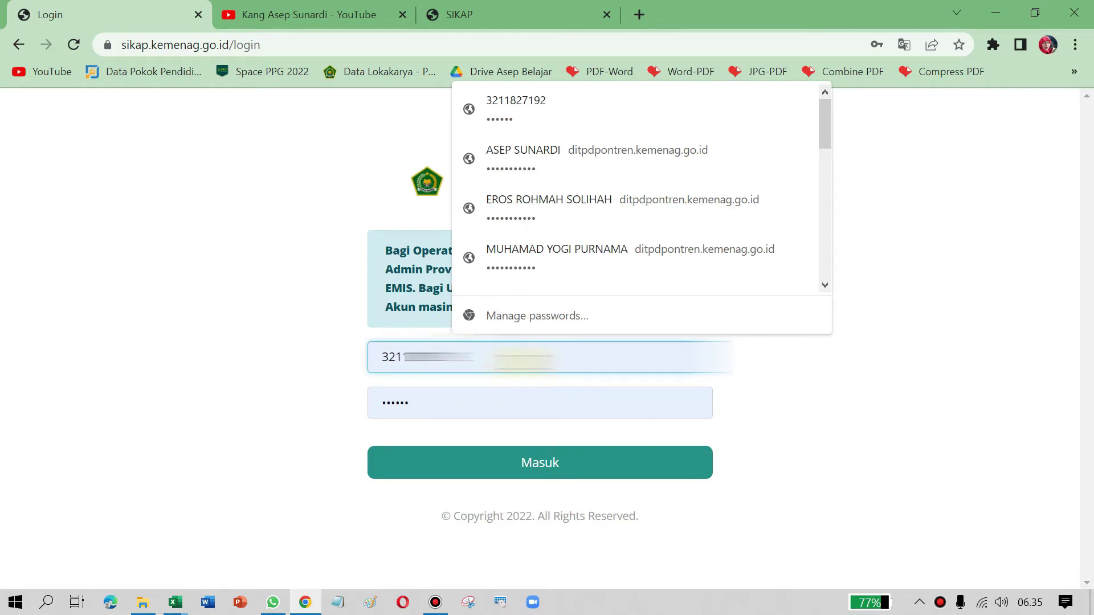
key("ctrl+a")
left_click(195, 294)
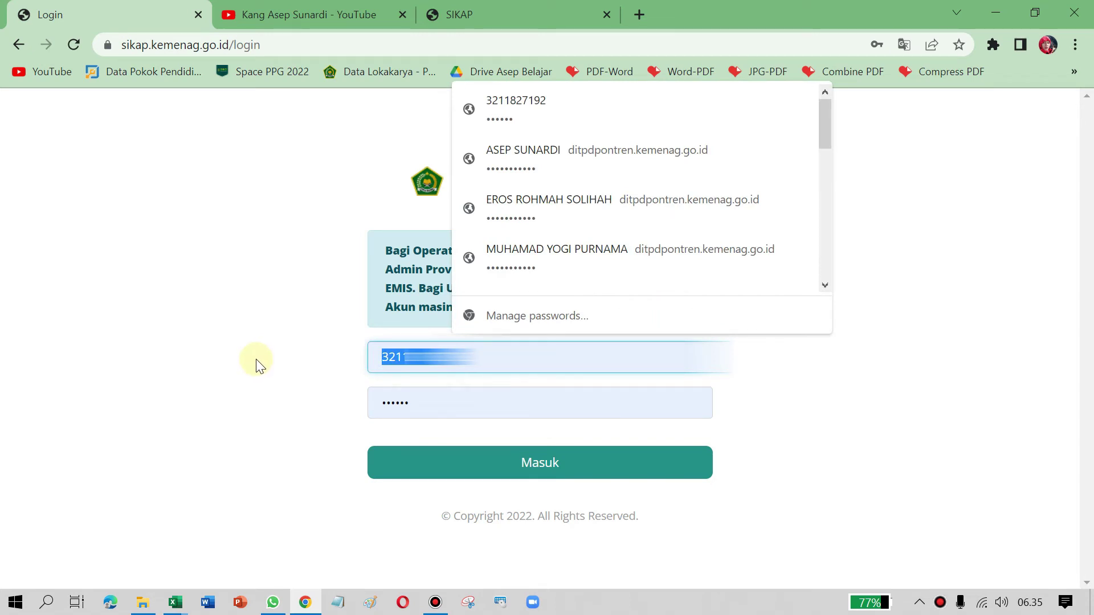
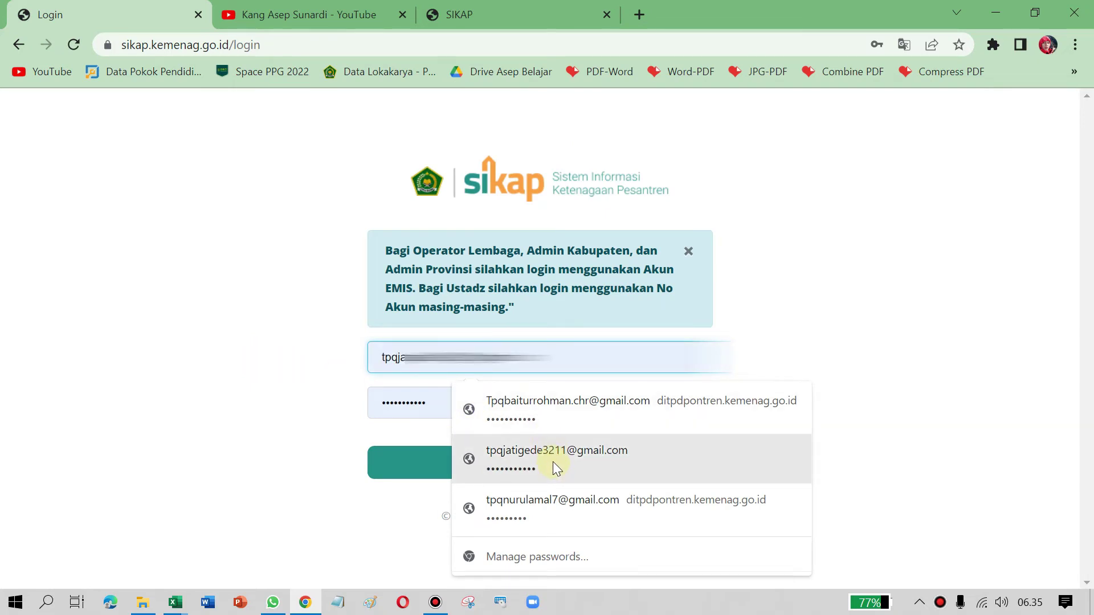
Step: Enter the saved institution EMIS login, replace the password, and submit with Masuk
left_click(554, 463)
left_click(462, 404)
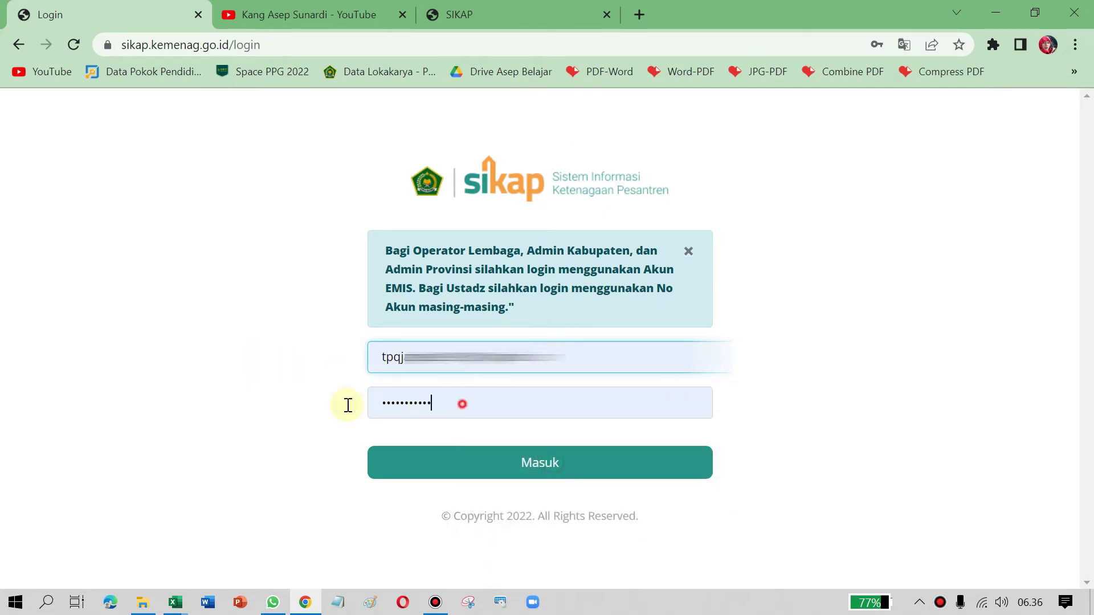
key("ctrl+a")
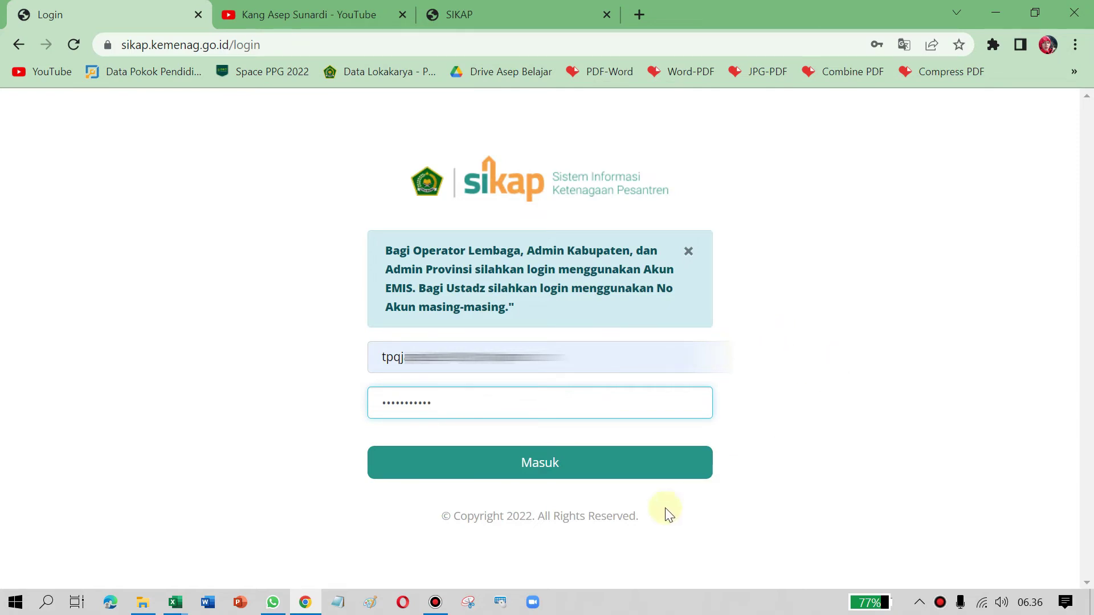
left_click(559, 468)
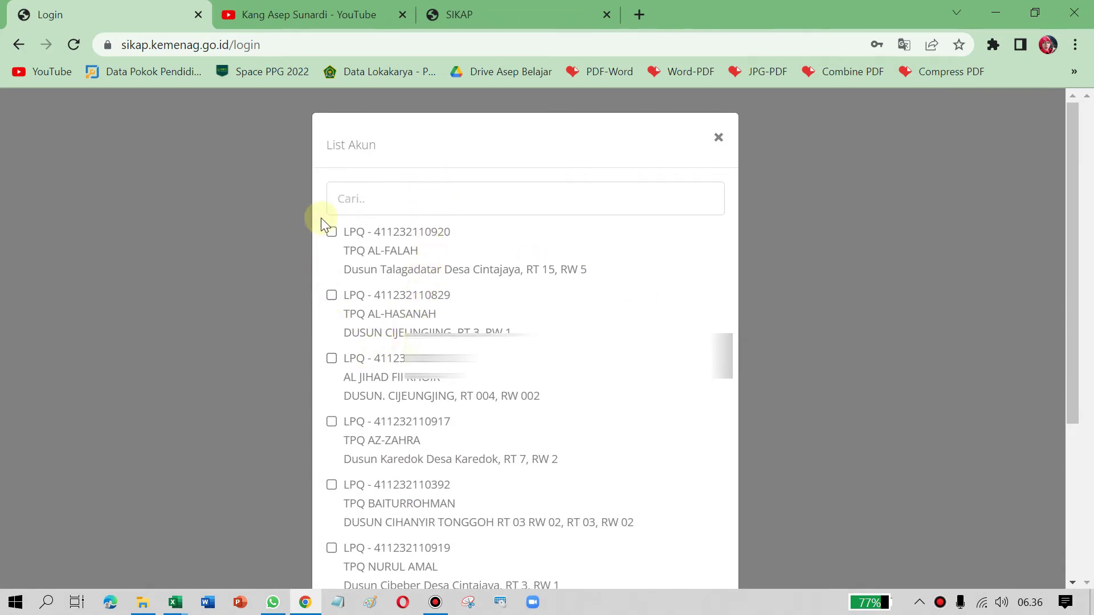
Step: Tick TPQ NURUL AMAL in List Akun and log in as that institution
scroll(441, 302, "down", 1)
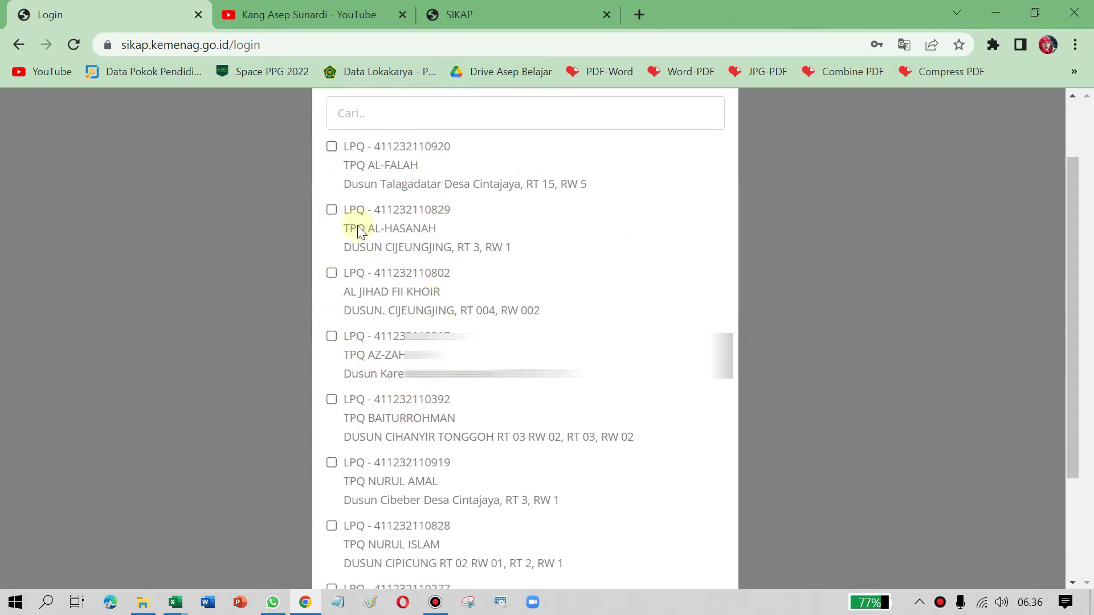
scroll(382, 387, "down", 3)
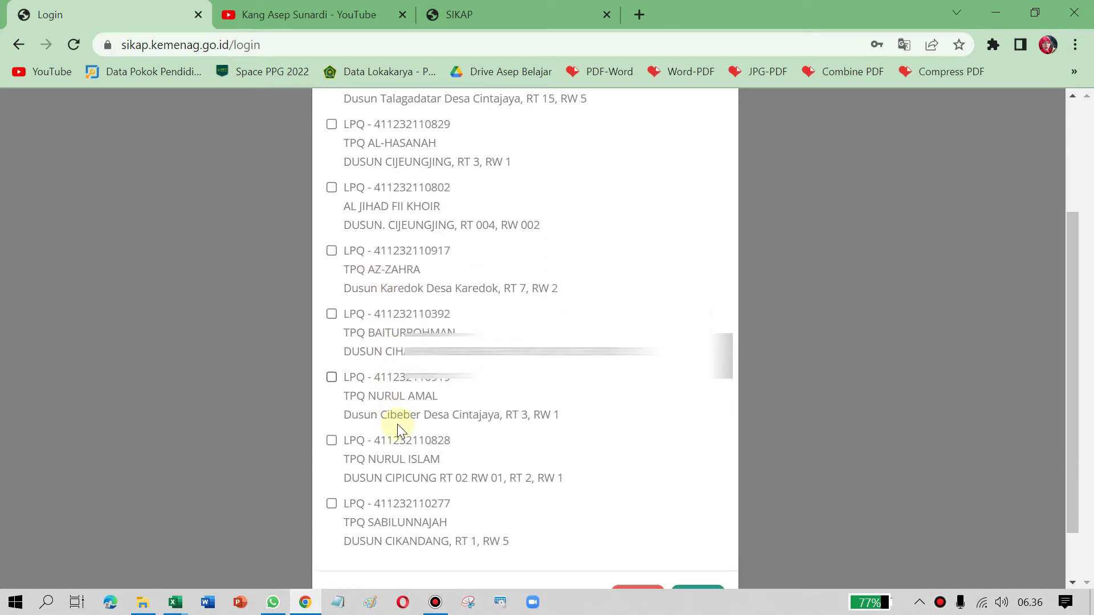
scroll(391, 489, "up", 1)
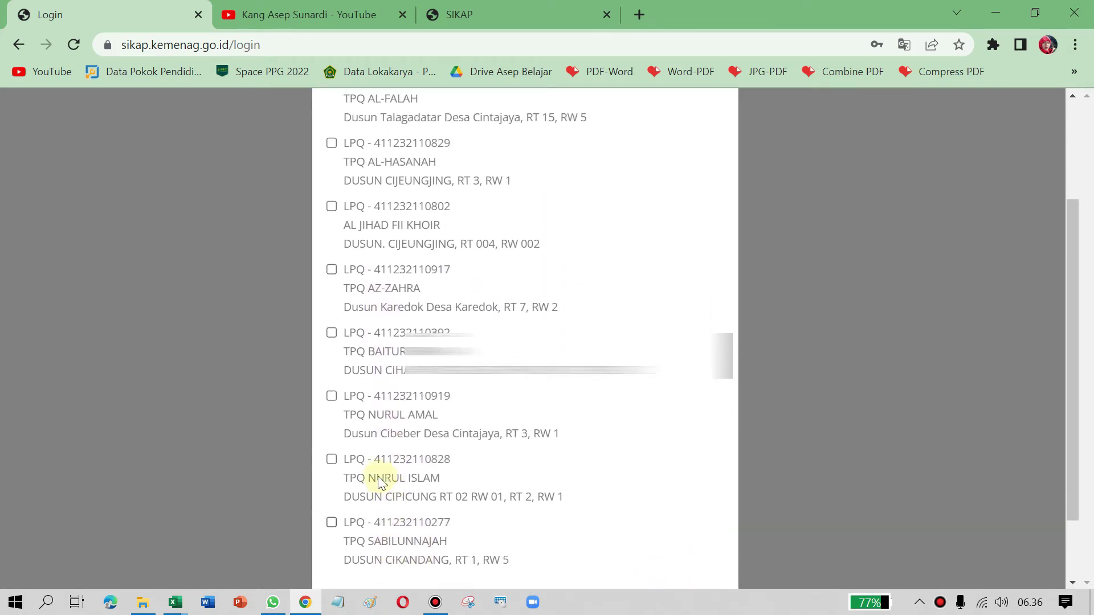
left_click(332, 397)
scroll(678, 478, "down", 1)
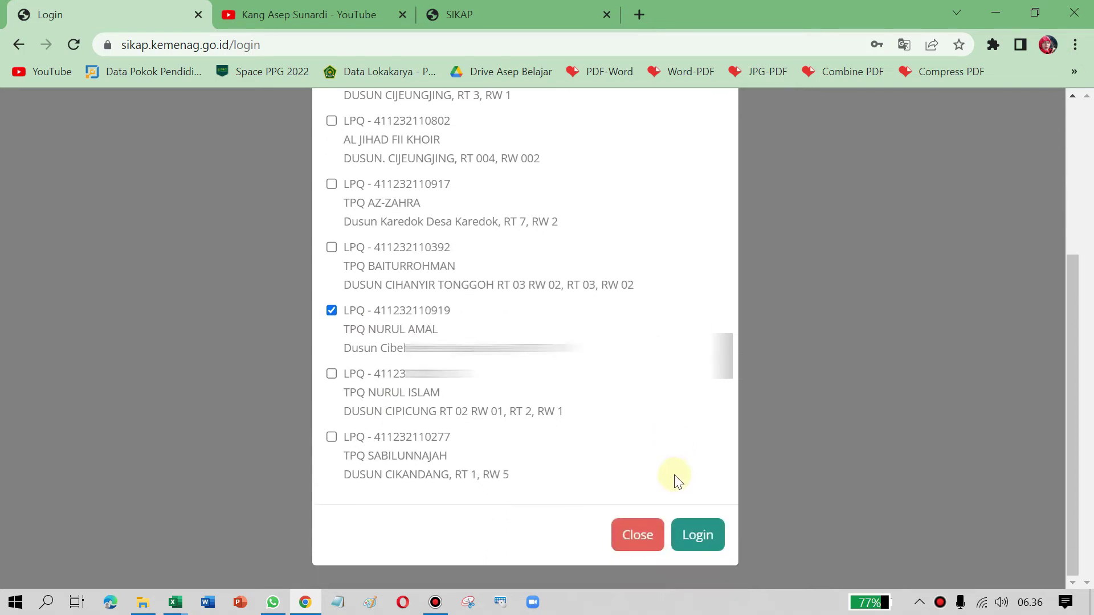
left_click(706, 544)
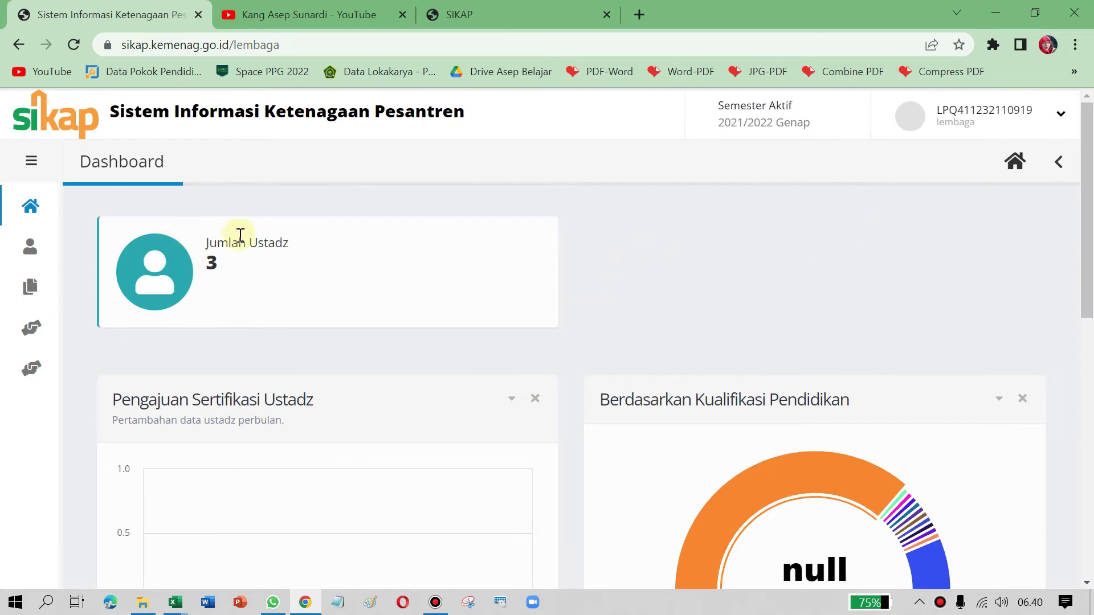
Step: Scroll through the 3-ustadz count and the qualification, gender and PNS/NON PNS charts, then back up
double_click(211, 261)
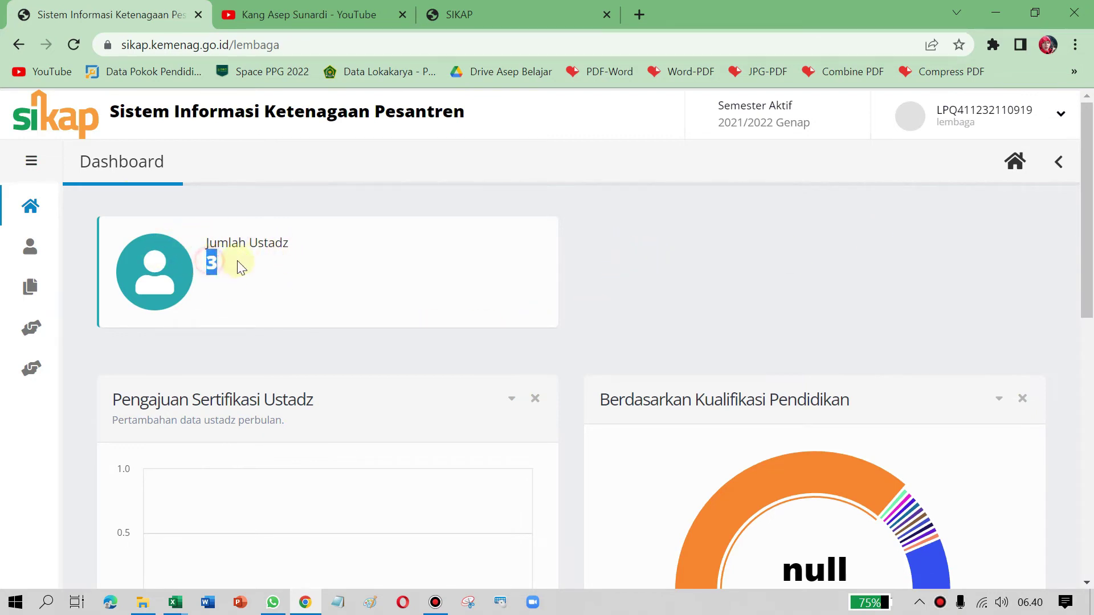
left_click(681, 276)
scroll(665, 278, "down", 1)
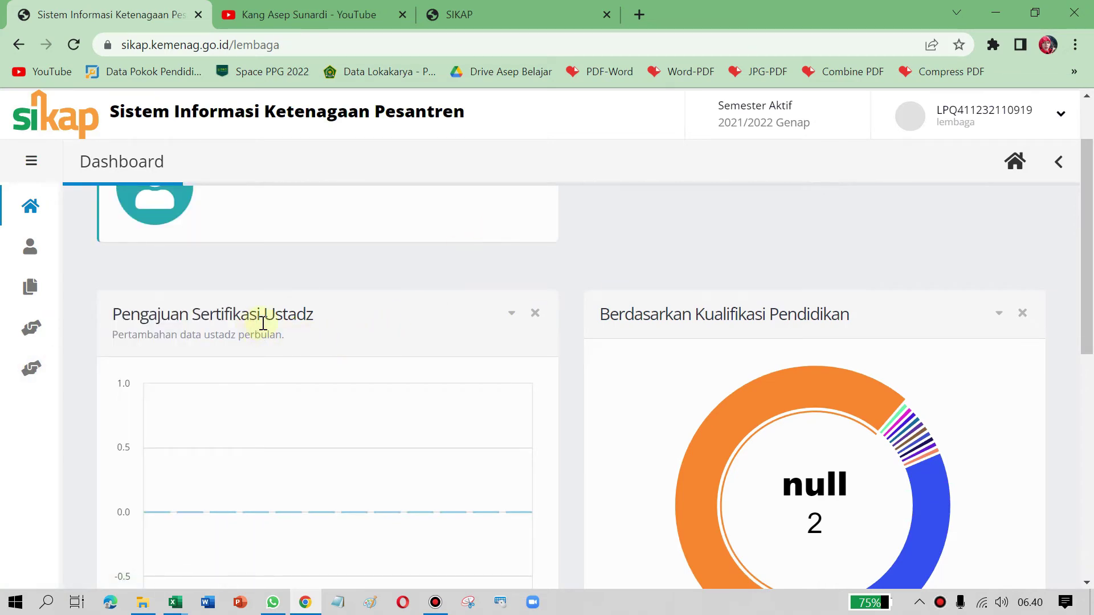
scroll(398, 314, "down", 2)
scroll(570, 455, "up", 1)
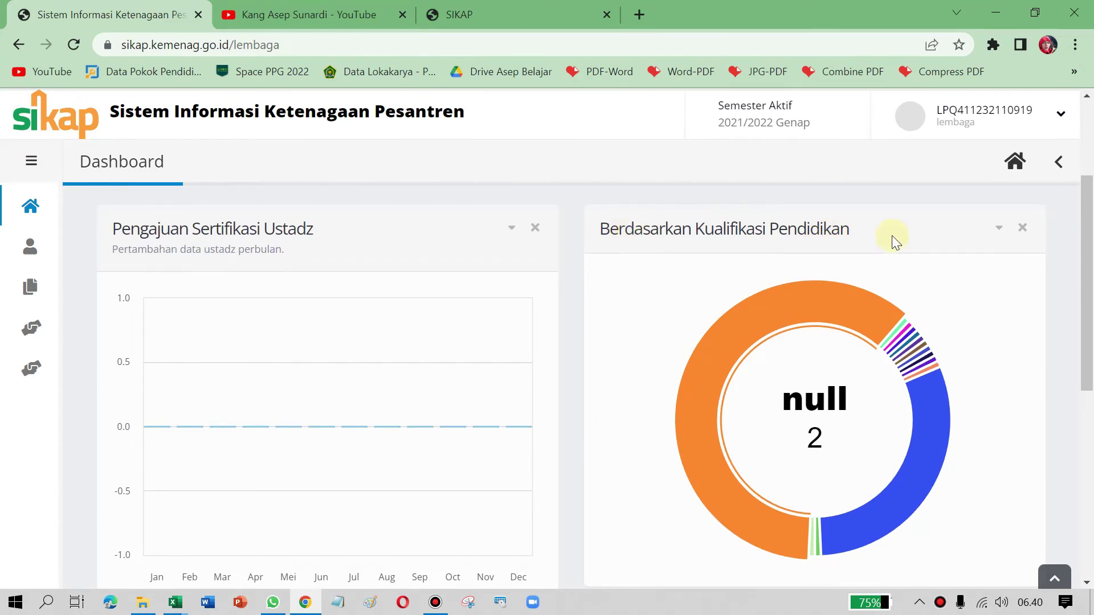
scroll(881, 327, "down", 5)
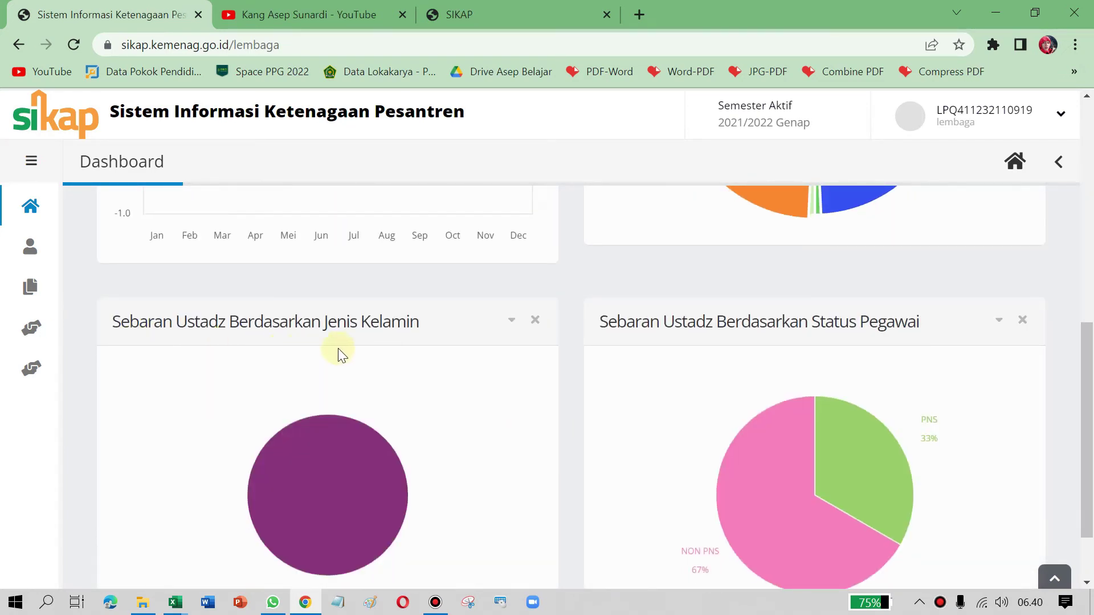
scroll(713, 378, "down", 1)
scroll(497, 368, "up", 5)
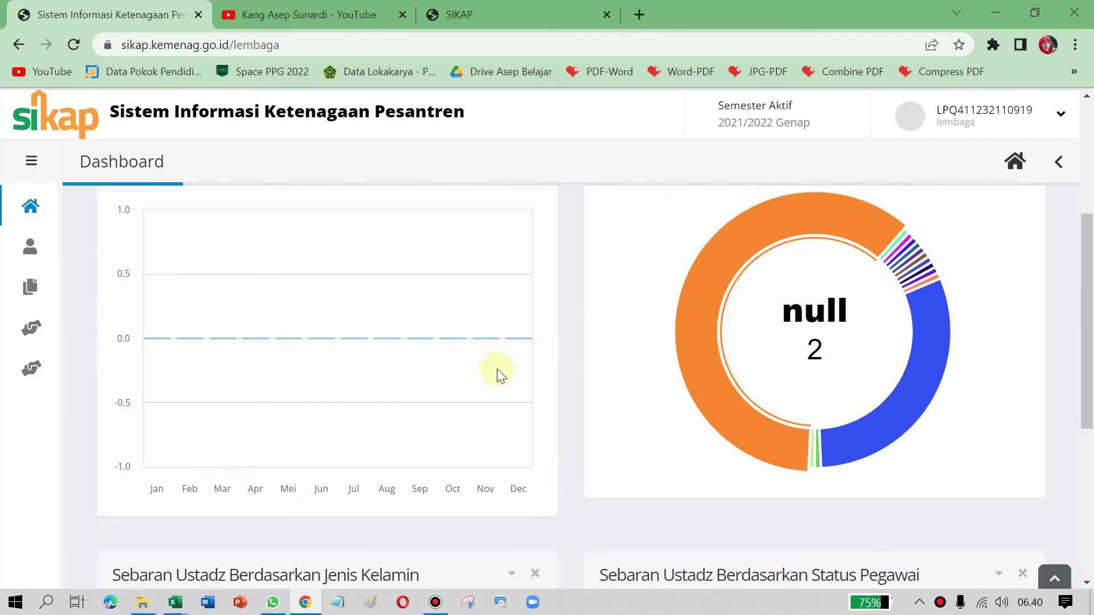
scroll(818, 403, "down", 5)
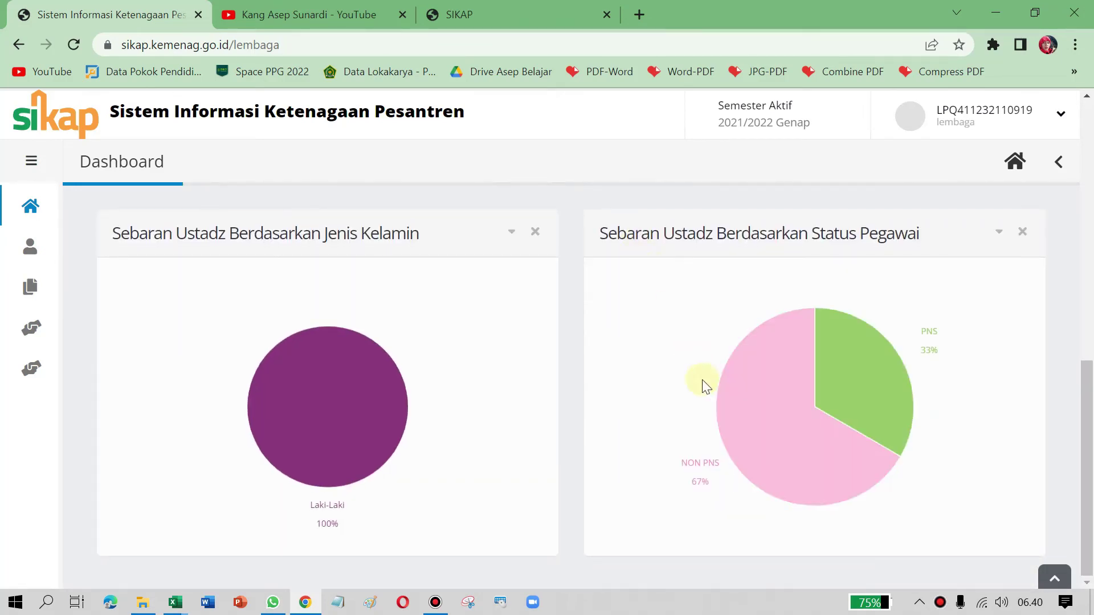
scroll(591, 327, "up", 2)
scroll(679, 325, "down", 2)
left_click_drag(608, 233, 929, 239)
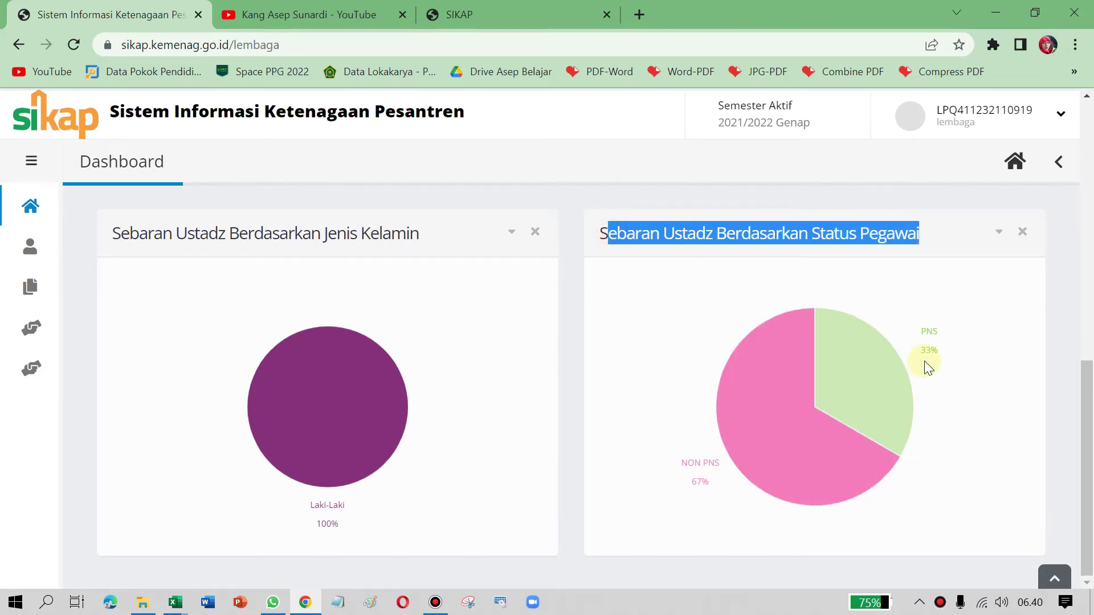
scroll(435, 323, "up", 5)
scroll(430, 324, "up", 3)
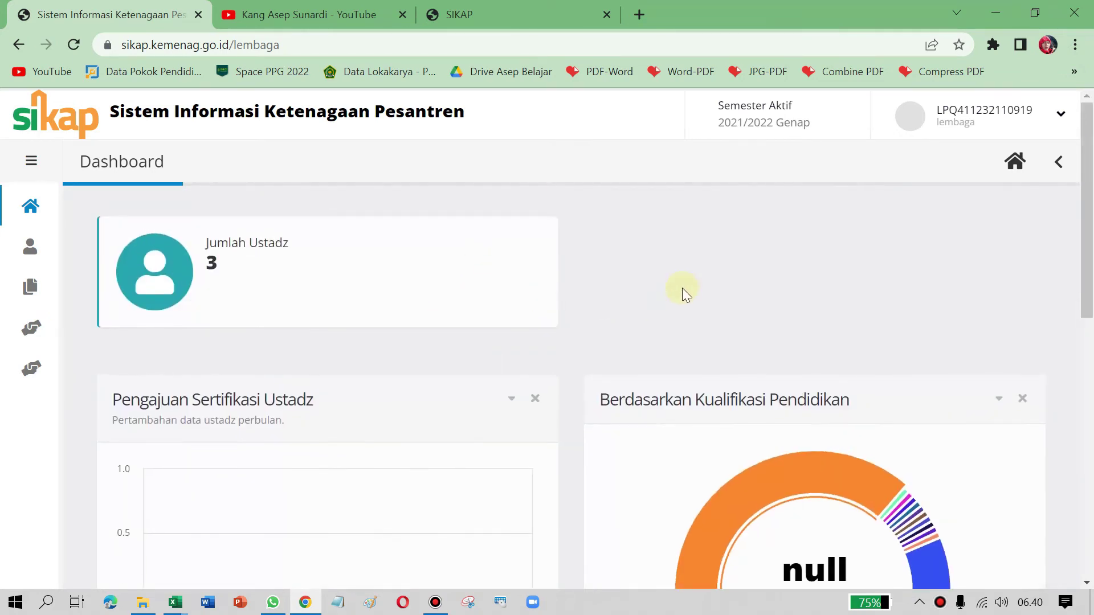
mouse_move(20, 246)
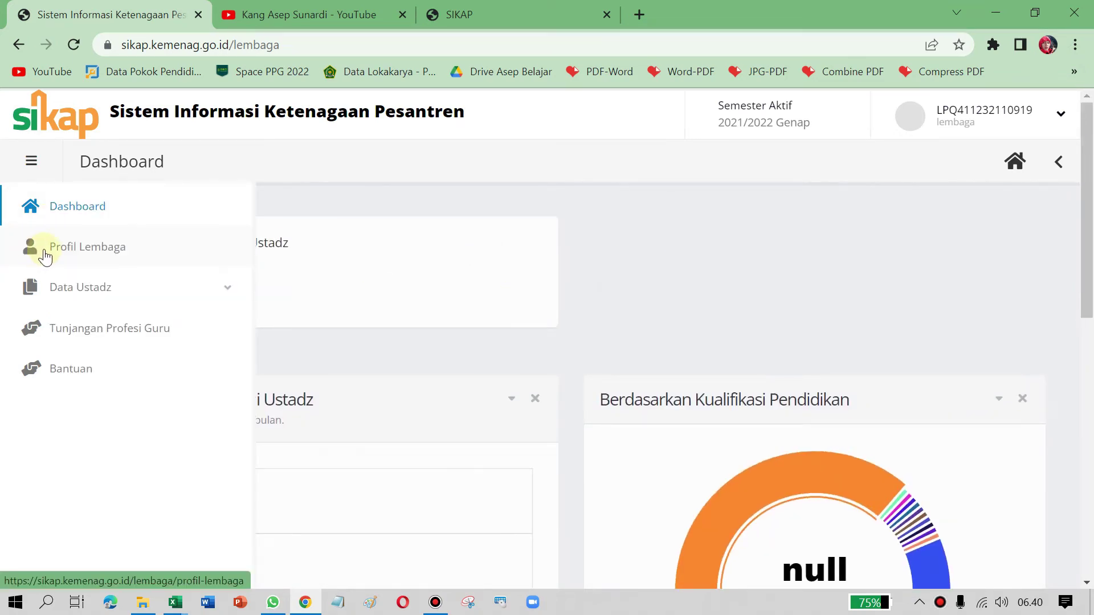
left_click(45, 255)
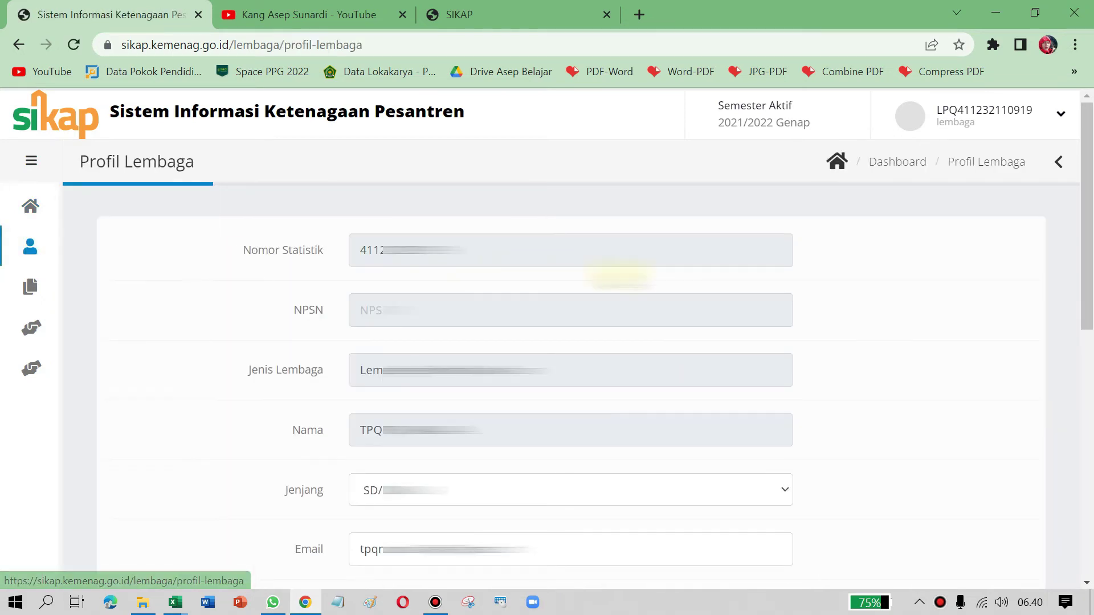
left_click_drag(1090, 275, 1090, 533)
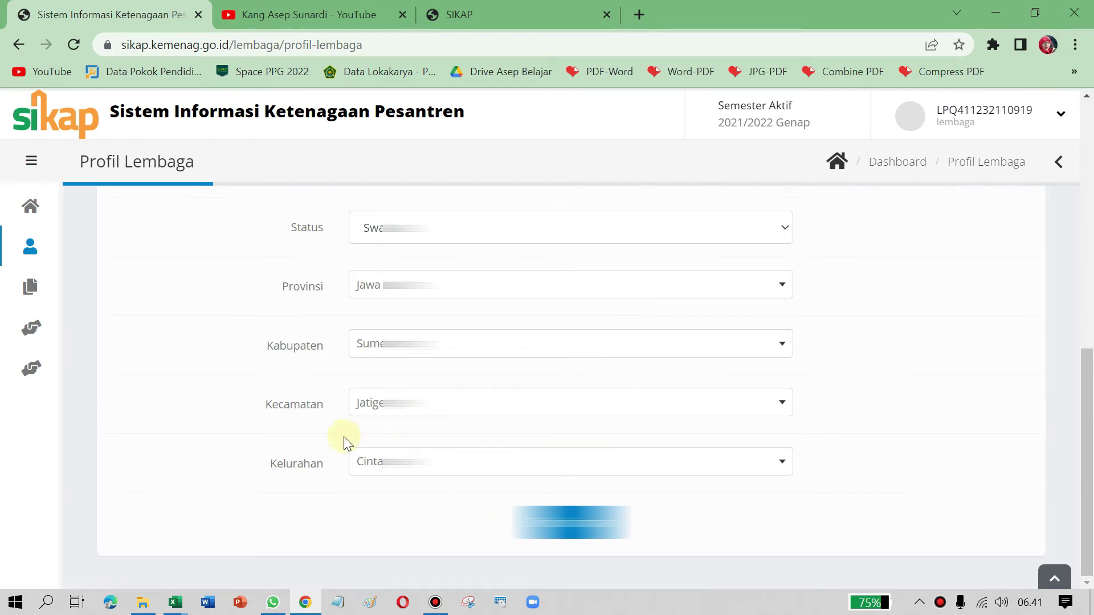
scroll(948, 449, "up", 5)
scroll(866, 405, "down", 1)
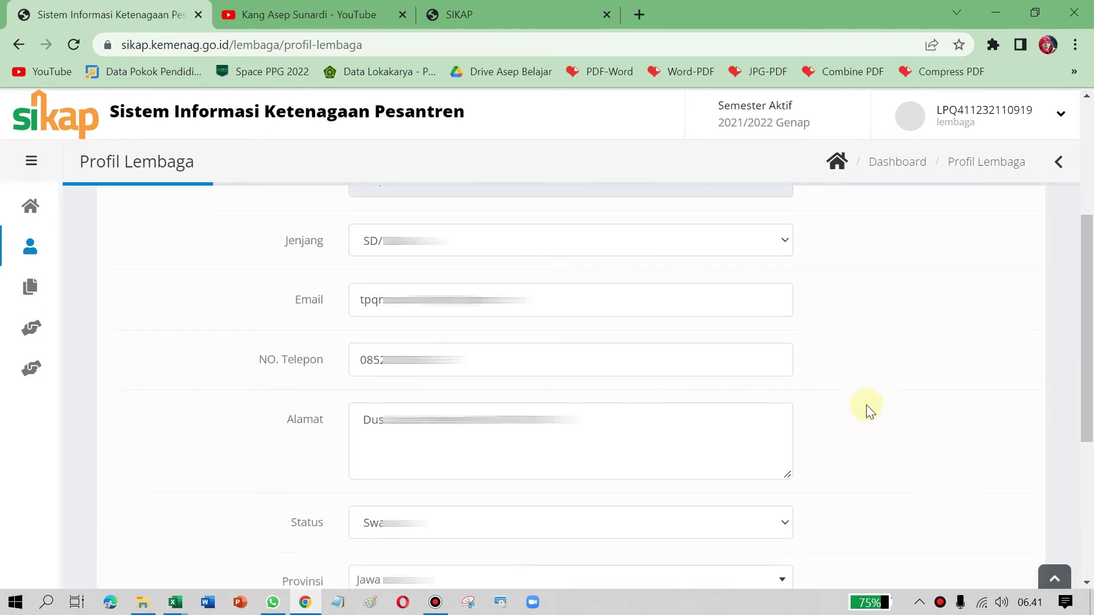
scroll(866, 405, "down", 2)
scroll(872, 413, "up", 5)
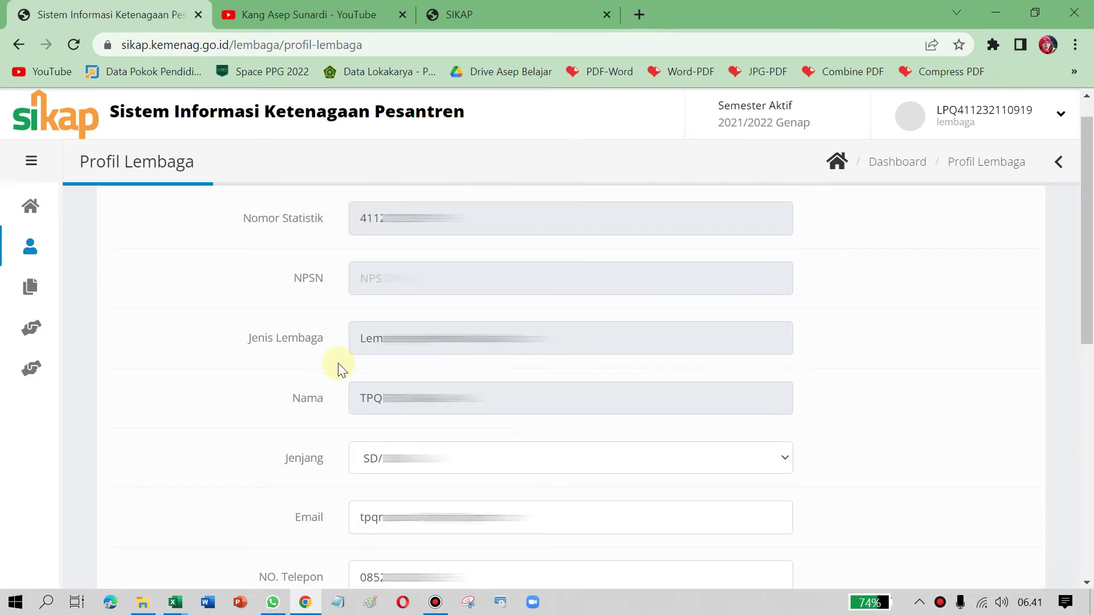
scroll(340, 369, "down", 3)
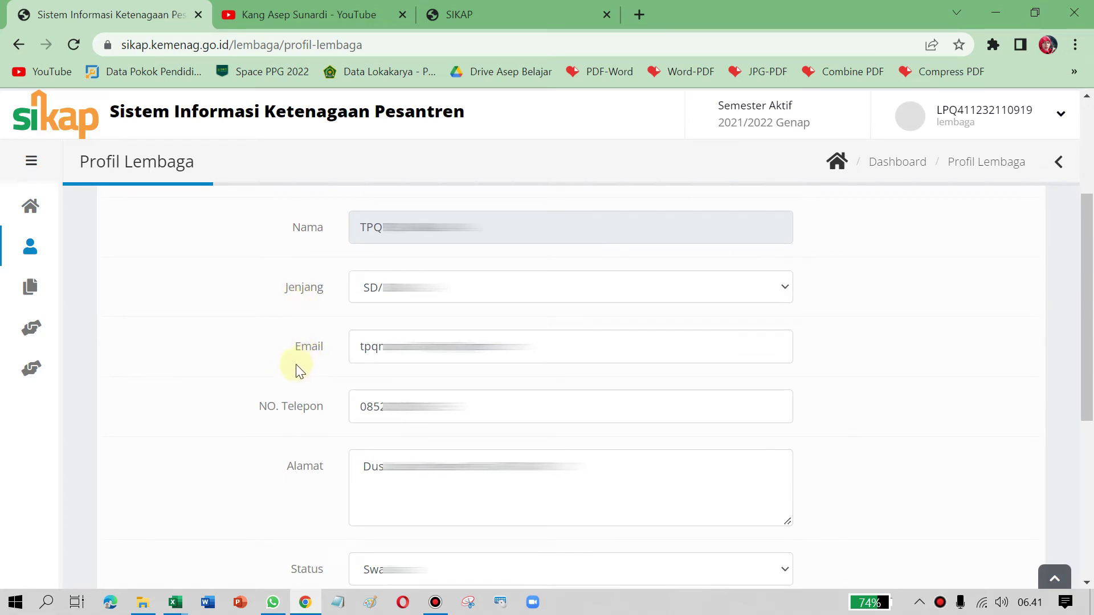
scroll(303, 402, "down", 4)
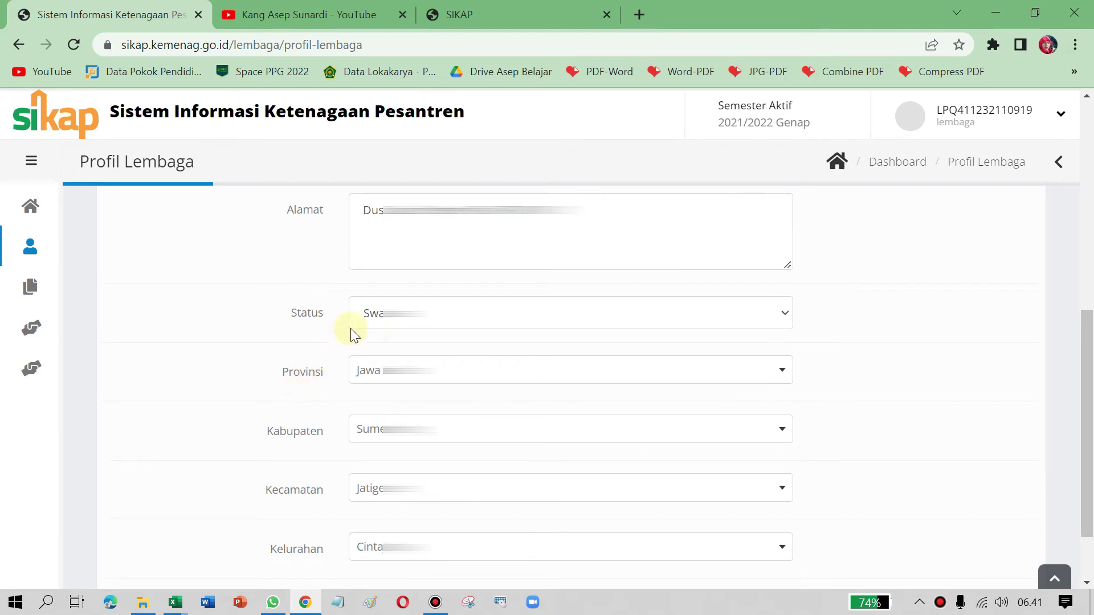
scroll(271, 377, "down", 2)
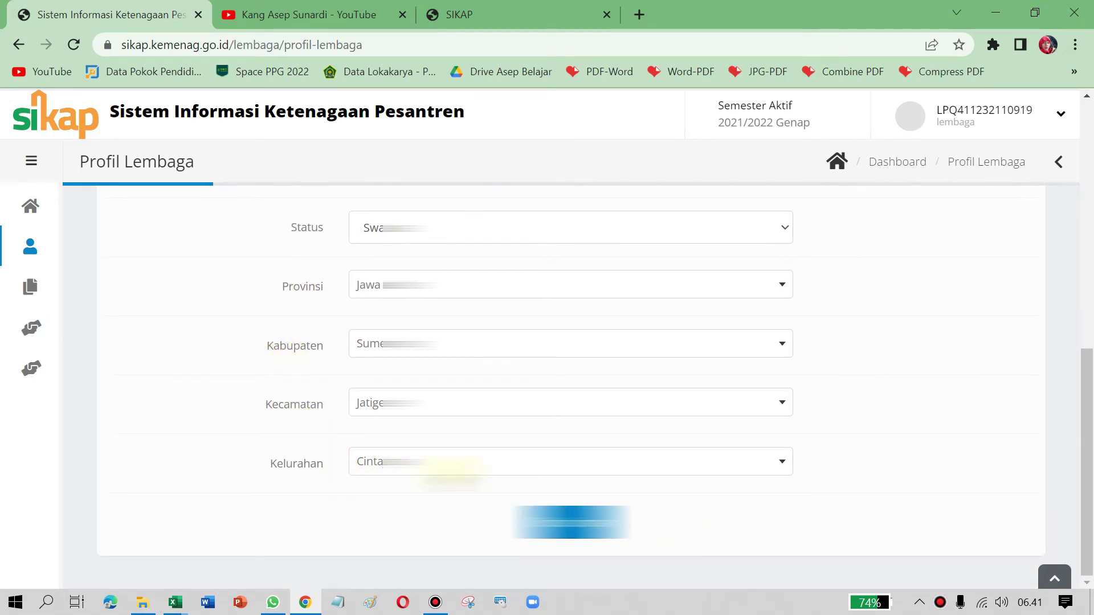
Step: Open the Data Ustadz > Satminkal ustadz list
left_click(30, 293)
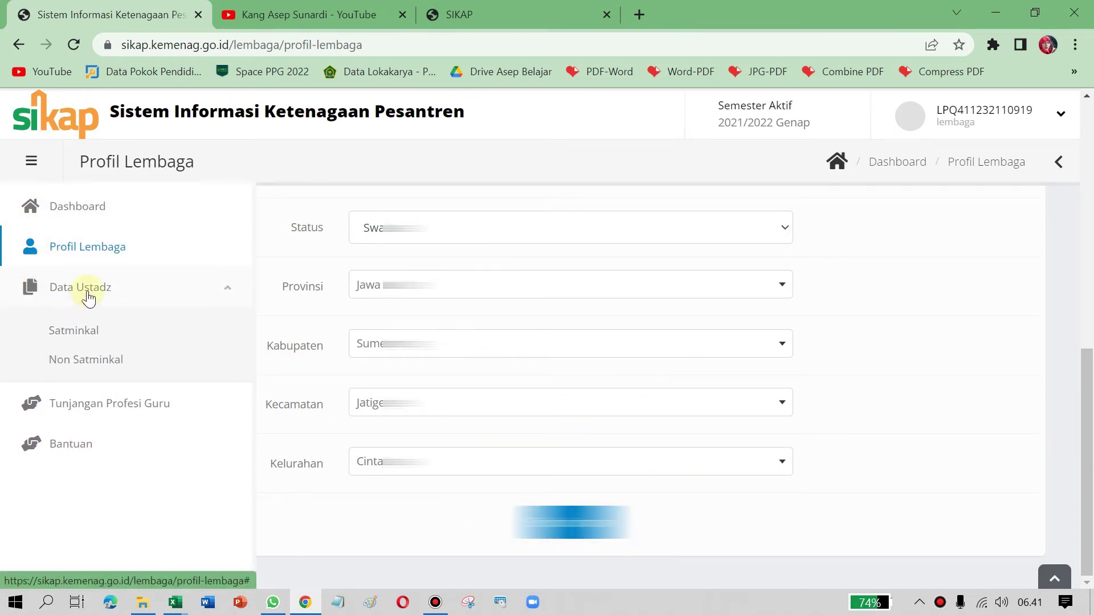
left_click(79, 334)
mouse_move(24, 311)
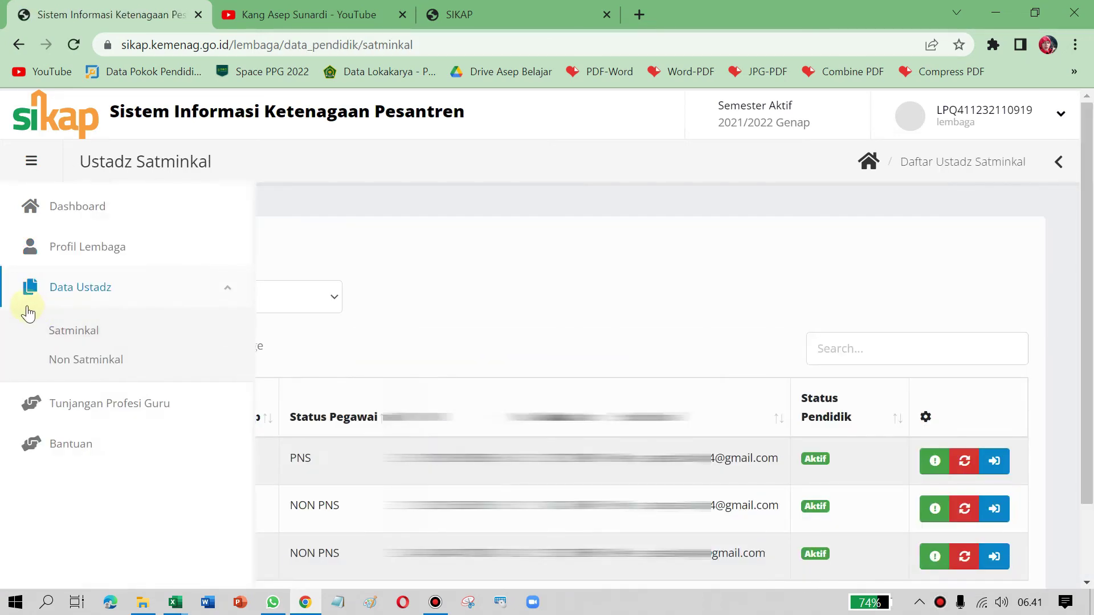
left_click(72, 336)
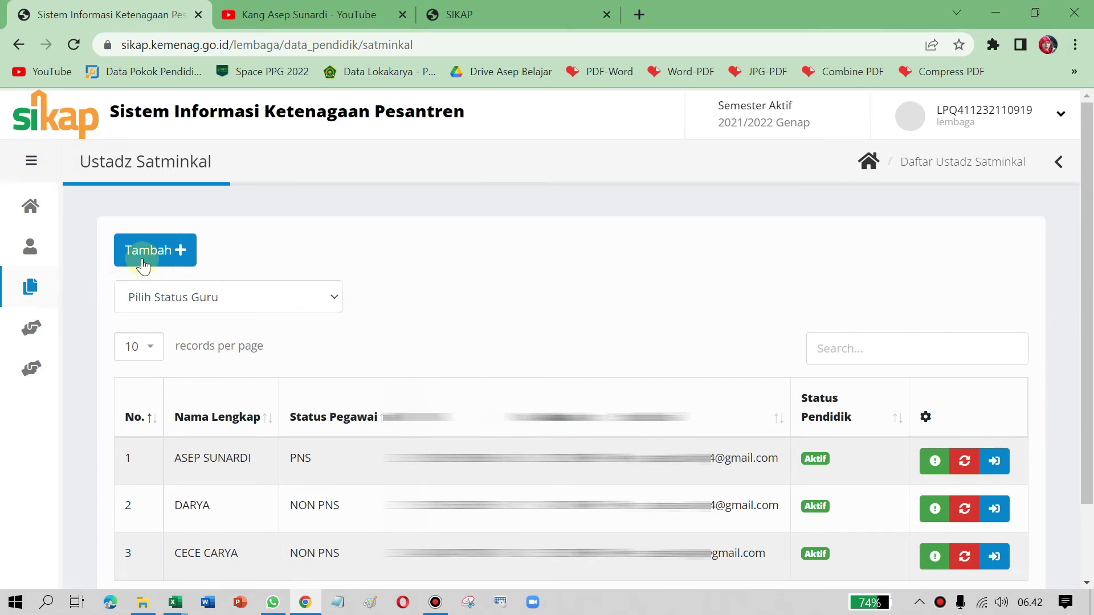
Step: Start a new Satminkal ustadz entry with Tambah +, opening the Tambah Data Ma'had Aly form
left_click(165, 251)
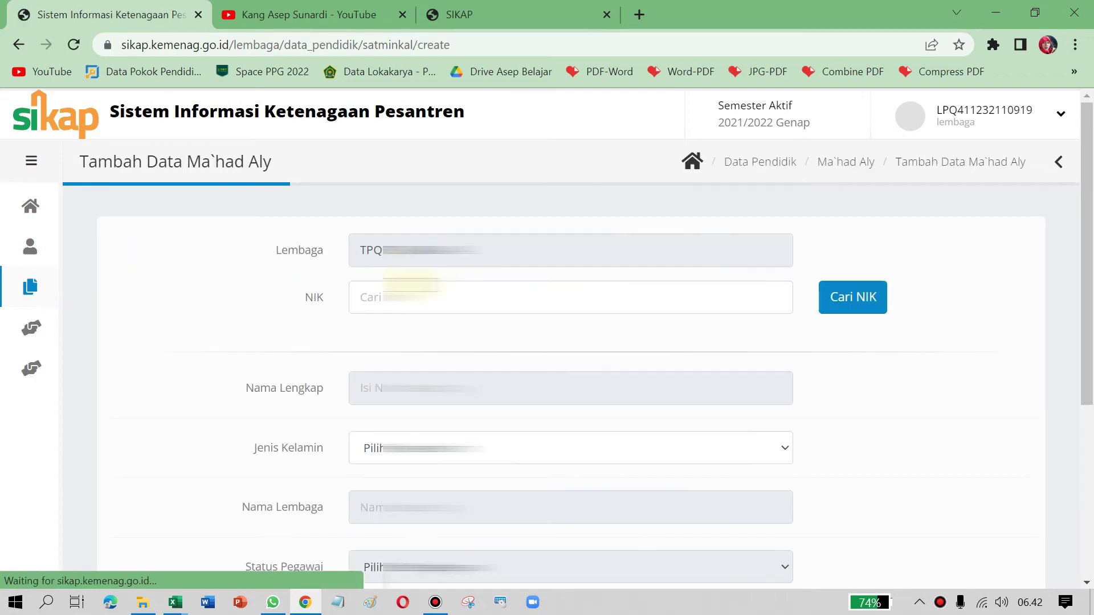
scroll(404, 292, "down", 5)
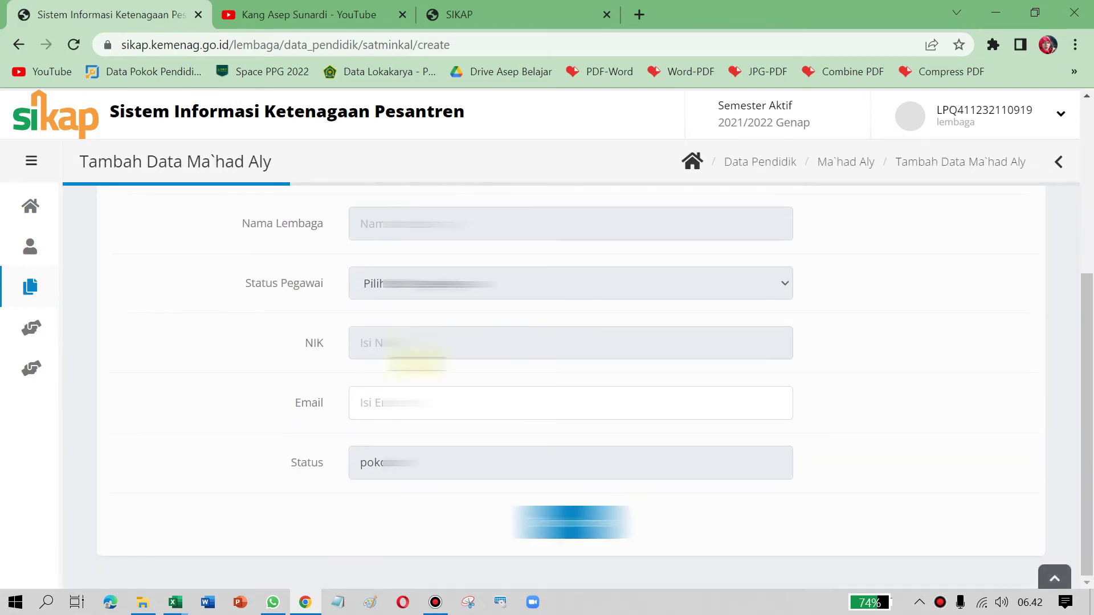
scroll(416, 359, "up", 5)
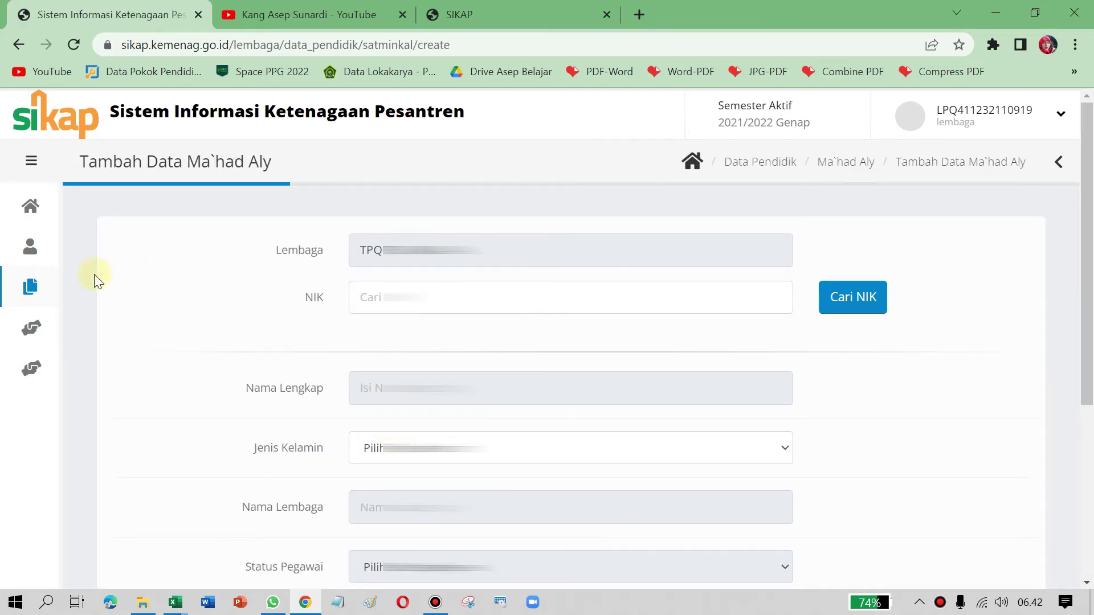
mouse_move(25, 310)
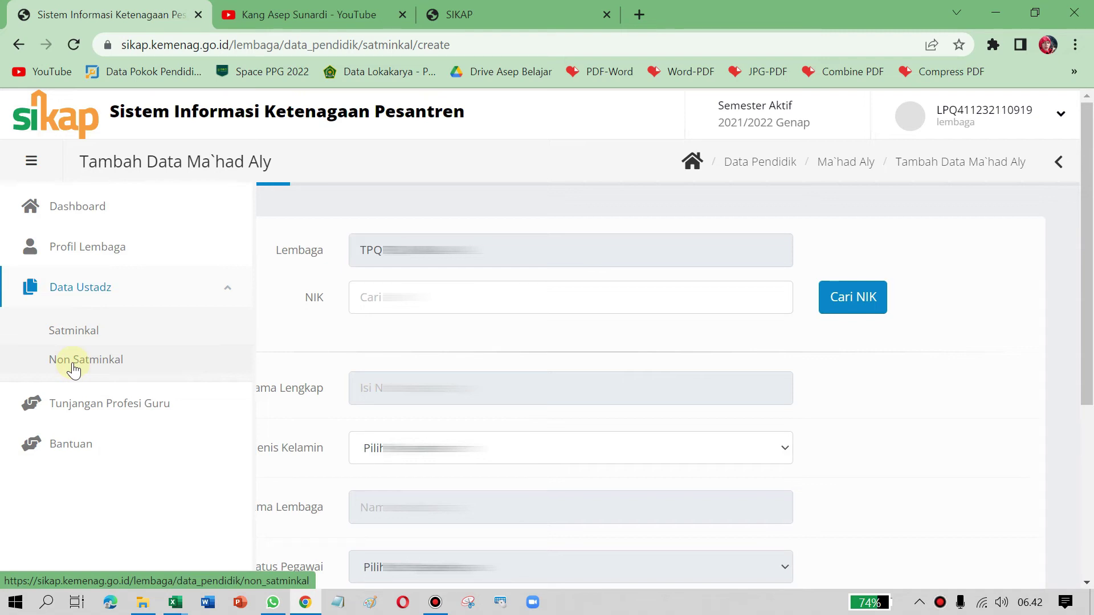
Step: View the empty Non Satminkal ustadz list, then return to the three-ustadz Satminkal list
left_click(73, 363)
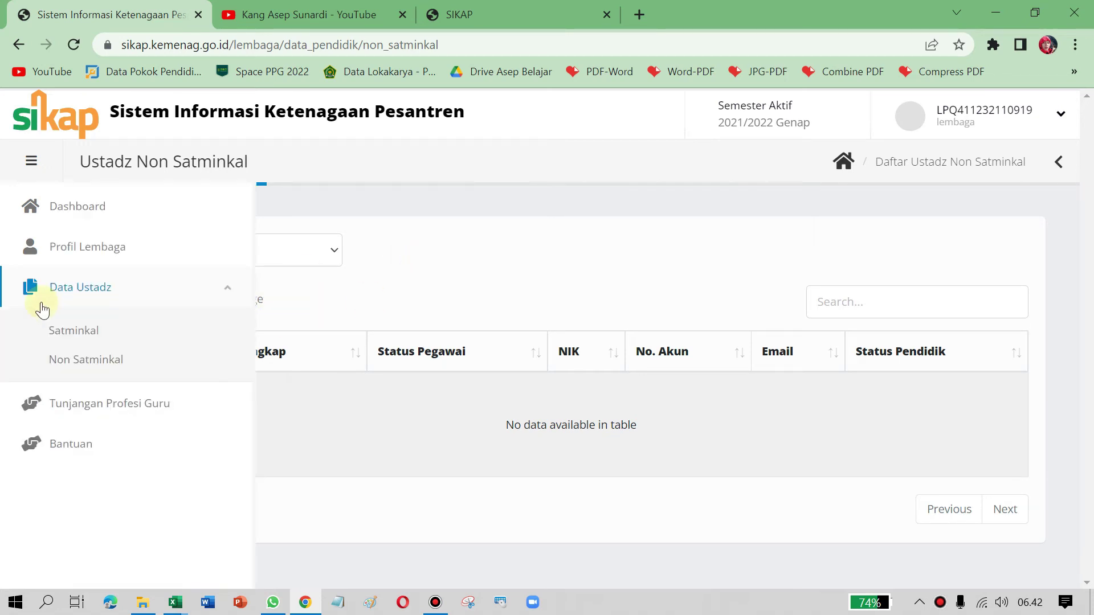
left_click(510, 268)
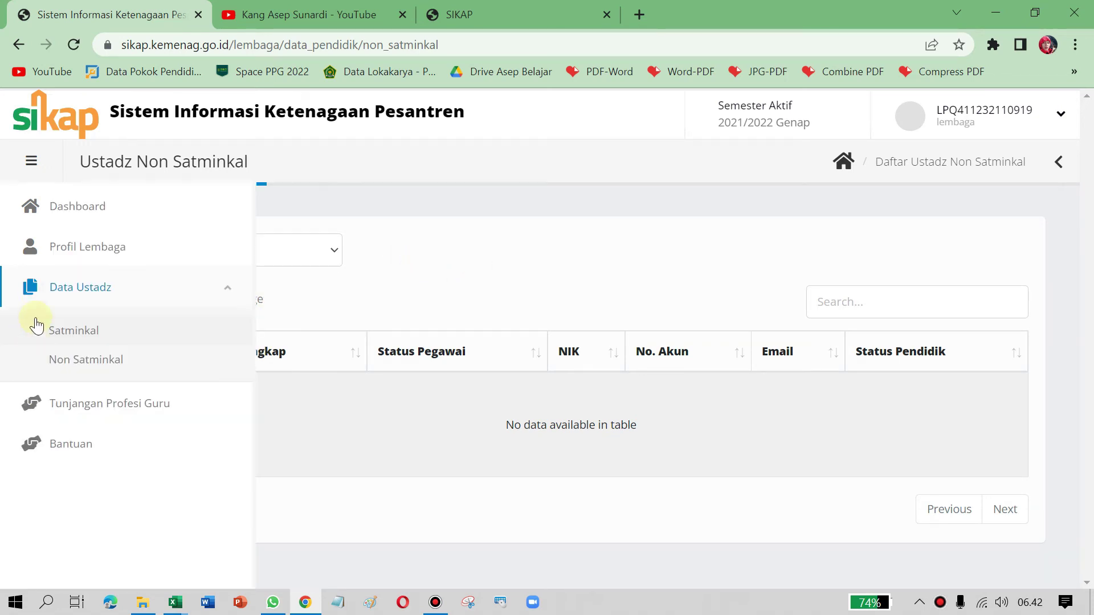
left_click(26, 290)
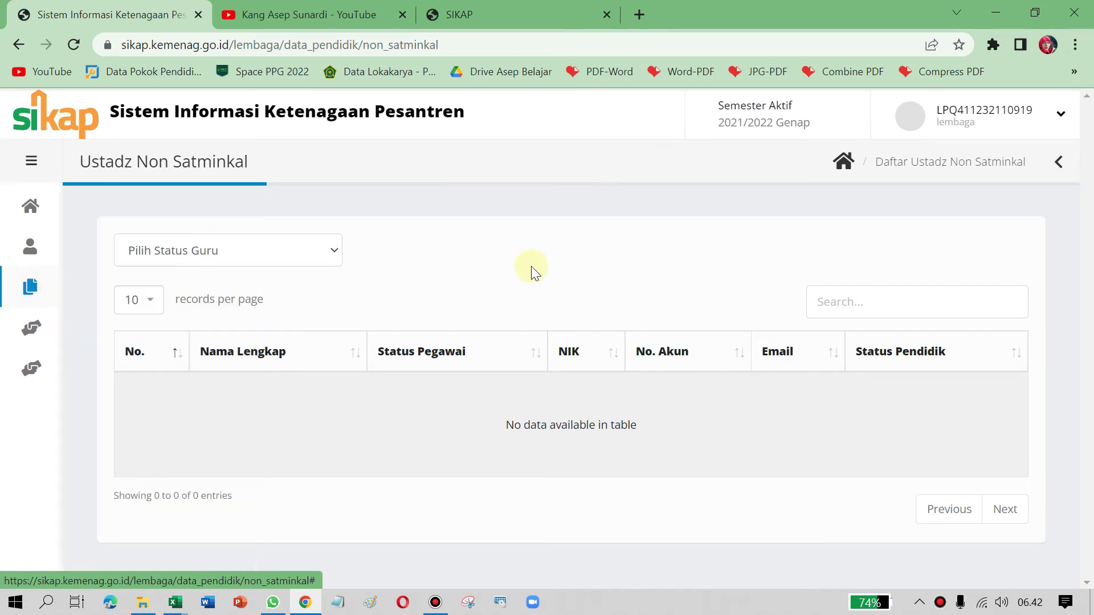
left_click(23, 290)
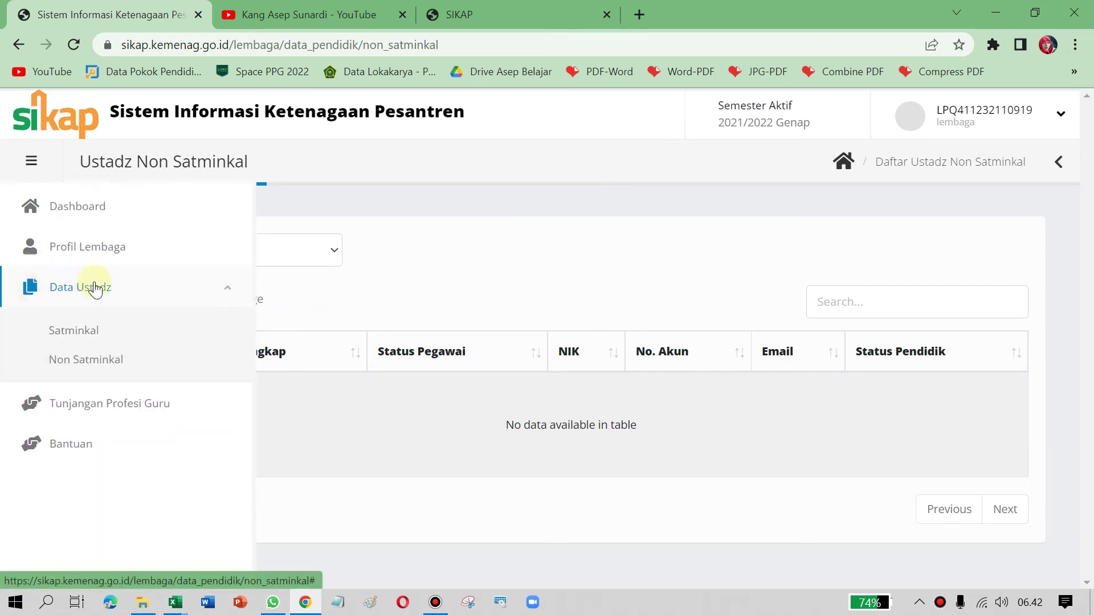
left_click(73, 327)
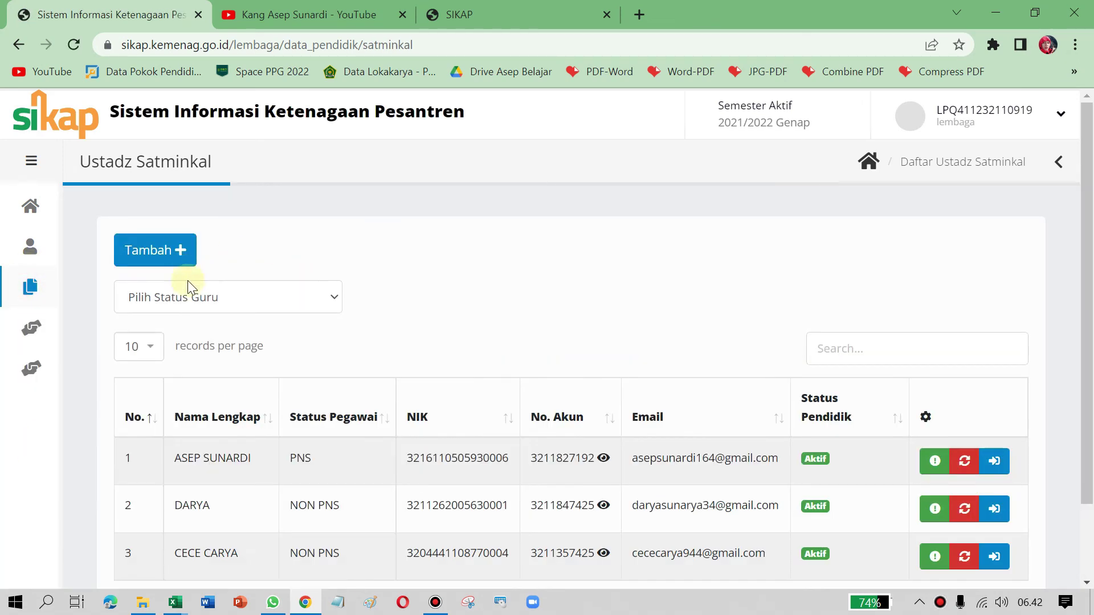
Step: Open the Tunjangan Profesi Guru page and look through its verification status filter
mouse_move(25, 288)
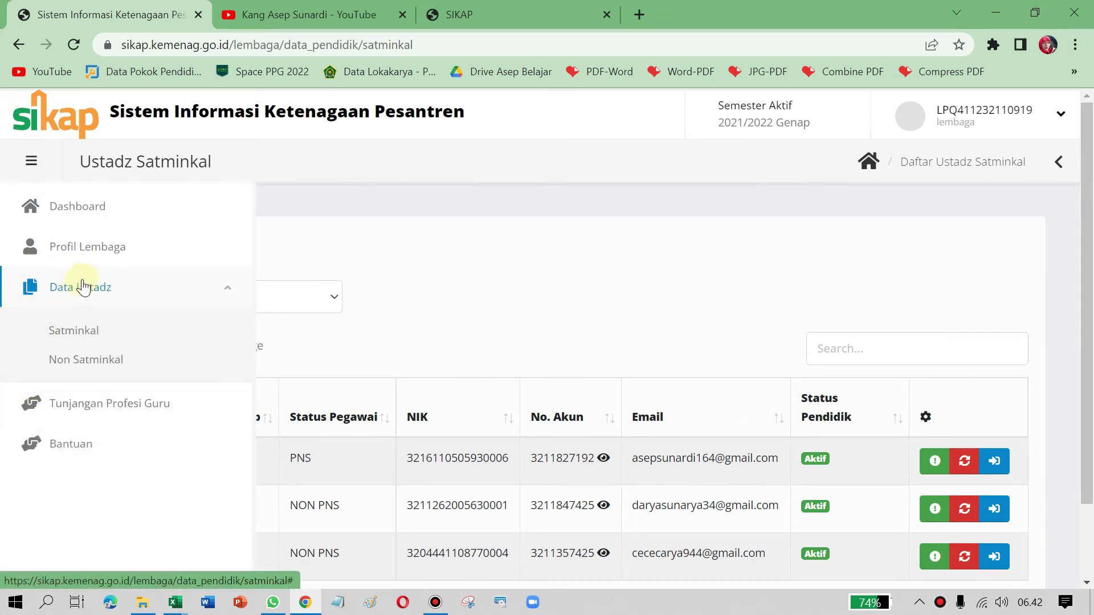
left_click(27, 288)
left_click(29, 336)
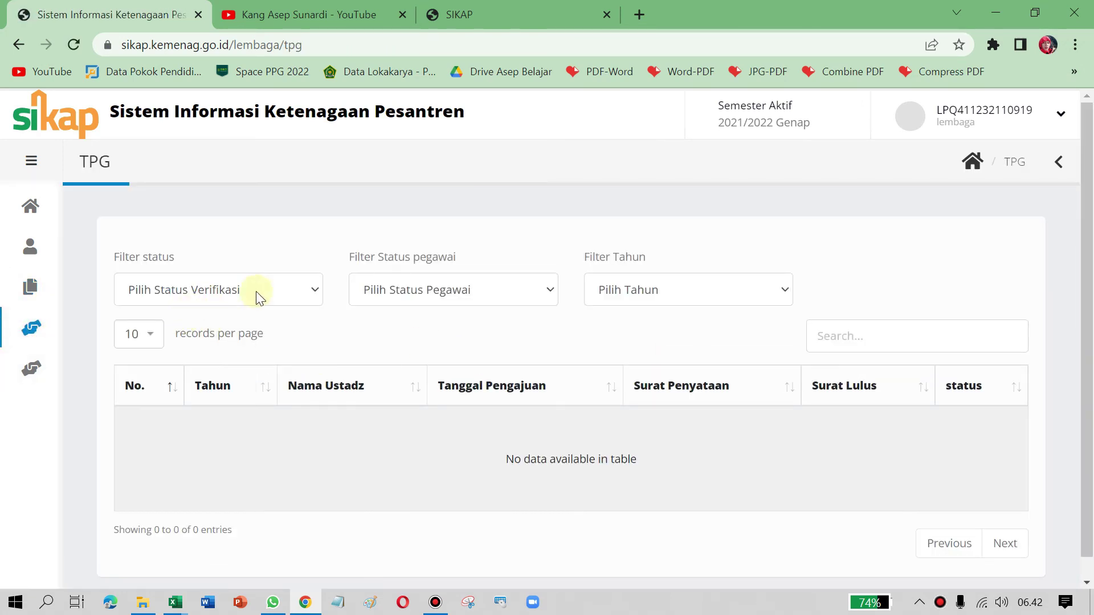
left_click(315, 287)
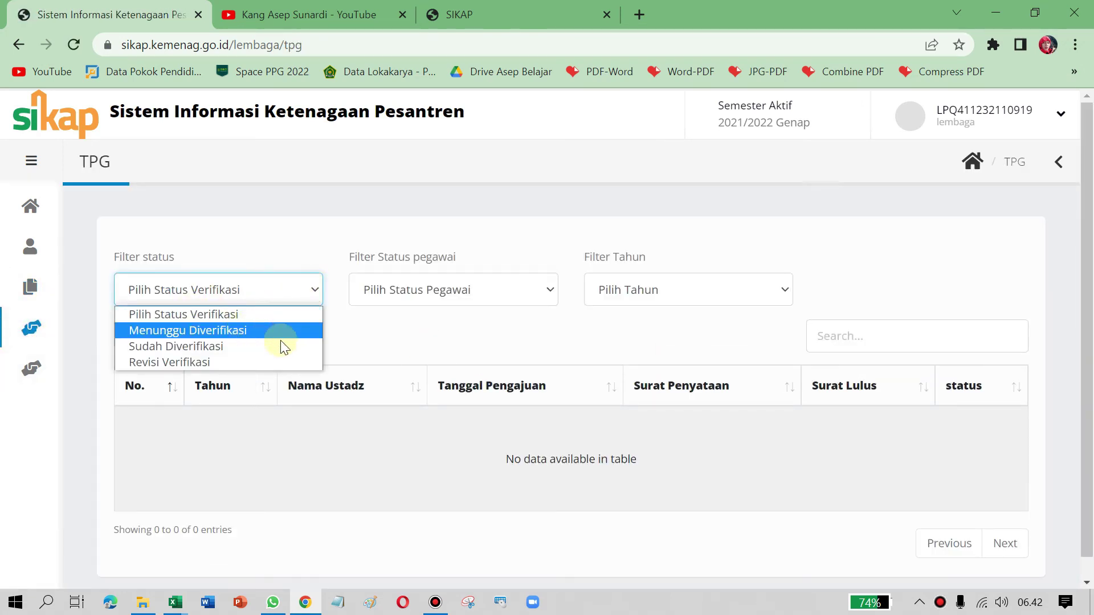
left_click(374, 344)
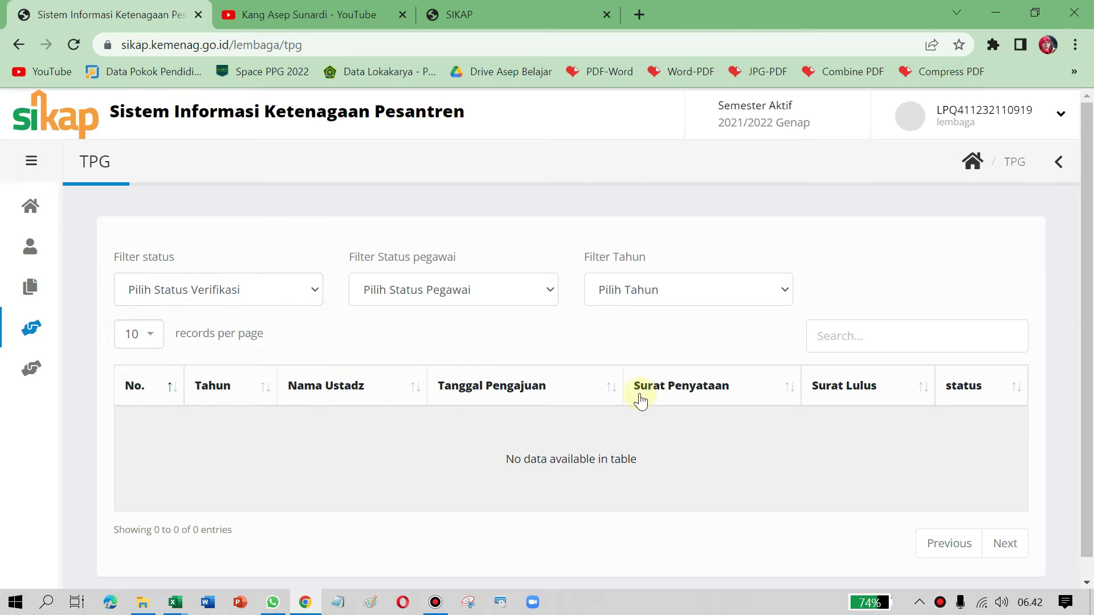
scroll(344, 306, "down", 1)
scroll(312, 330, "up", 1)
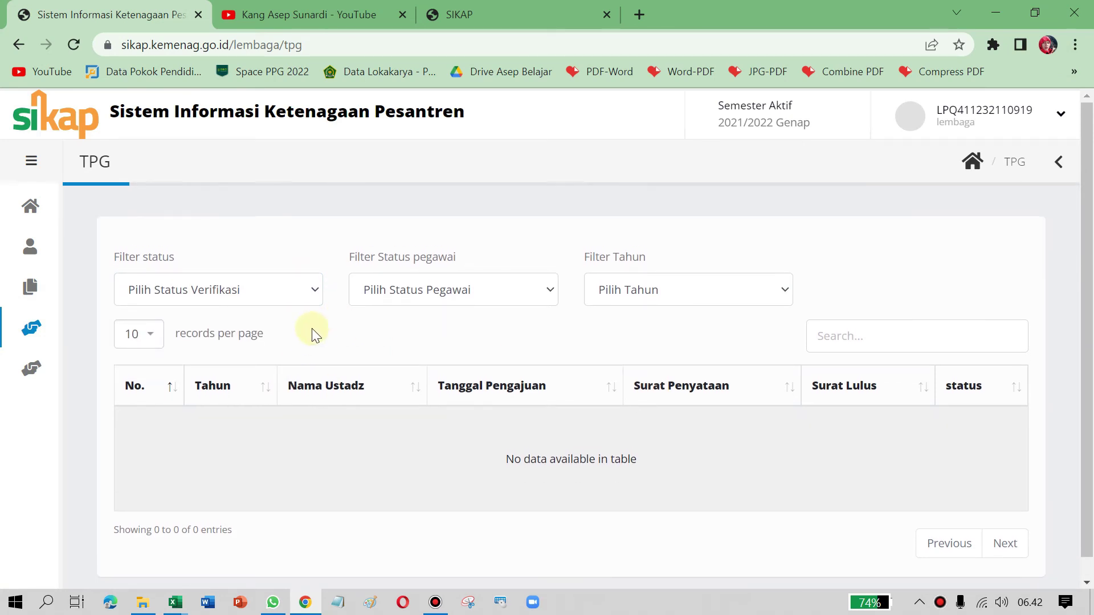
mouse_move(38, 342)
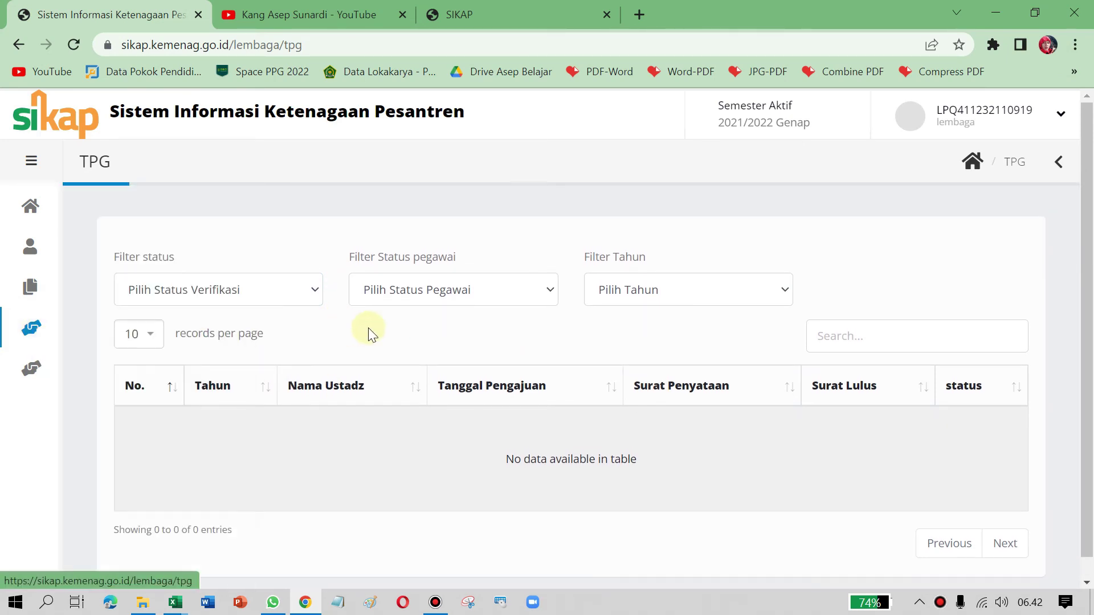
left_click(309, 294)
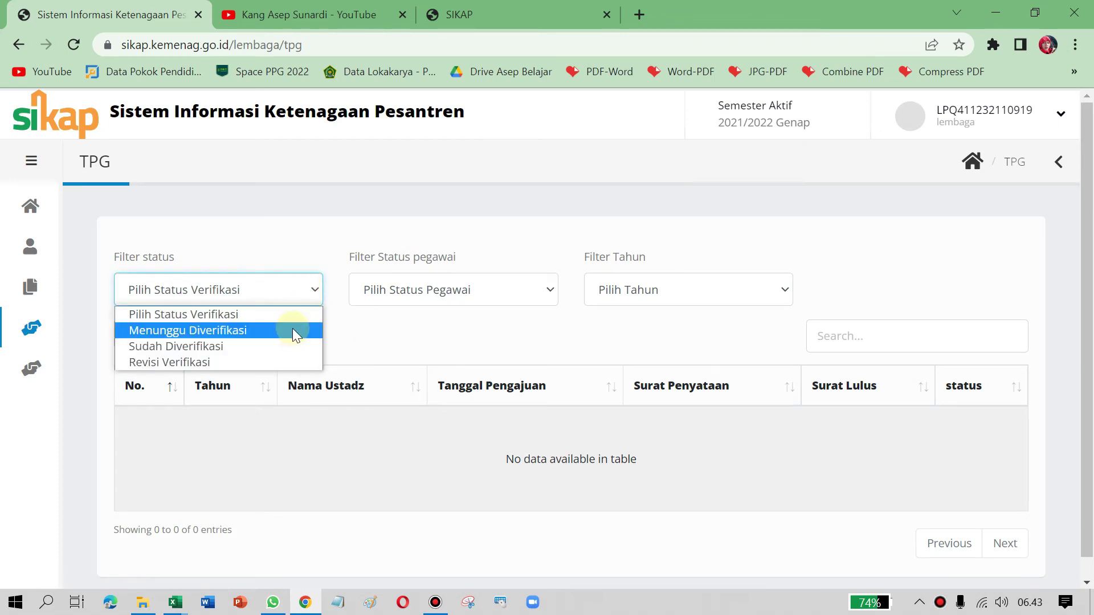
left_click(449, 334)
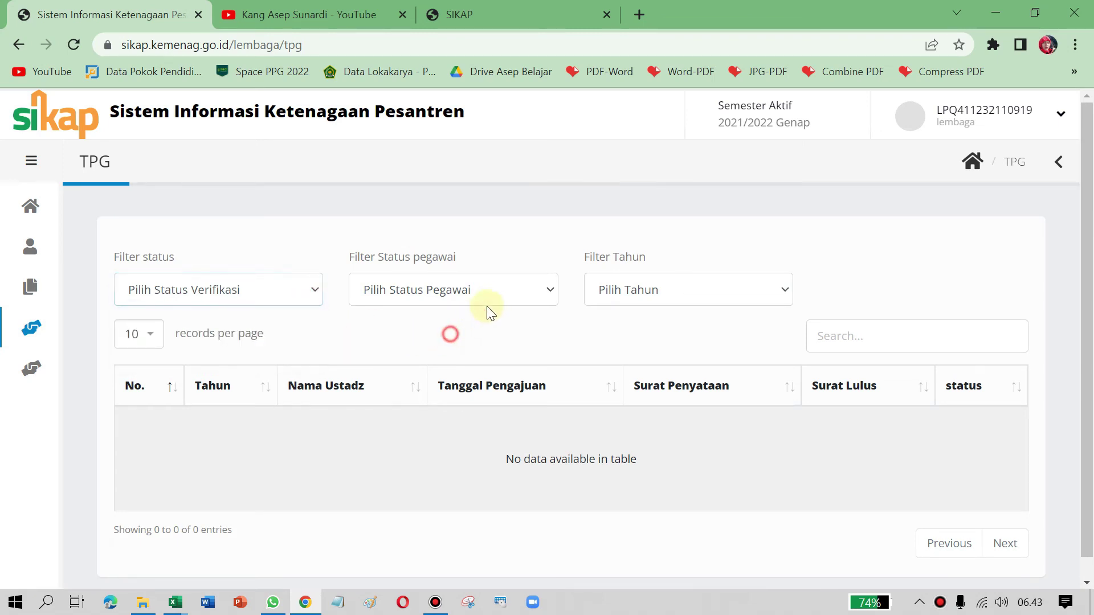
Step: Filter TPG submissions to NON PNS staff and year 2021, then 2022
left_click(505, 289)
left_click(501, 347)
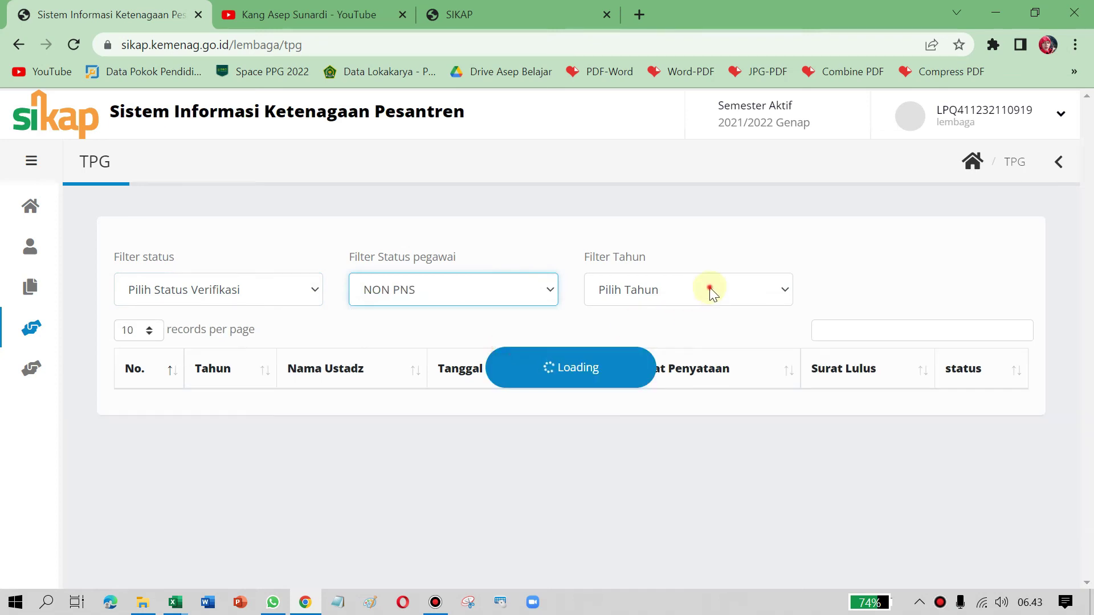
left_click(707, 290)
left_click(660, 330)
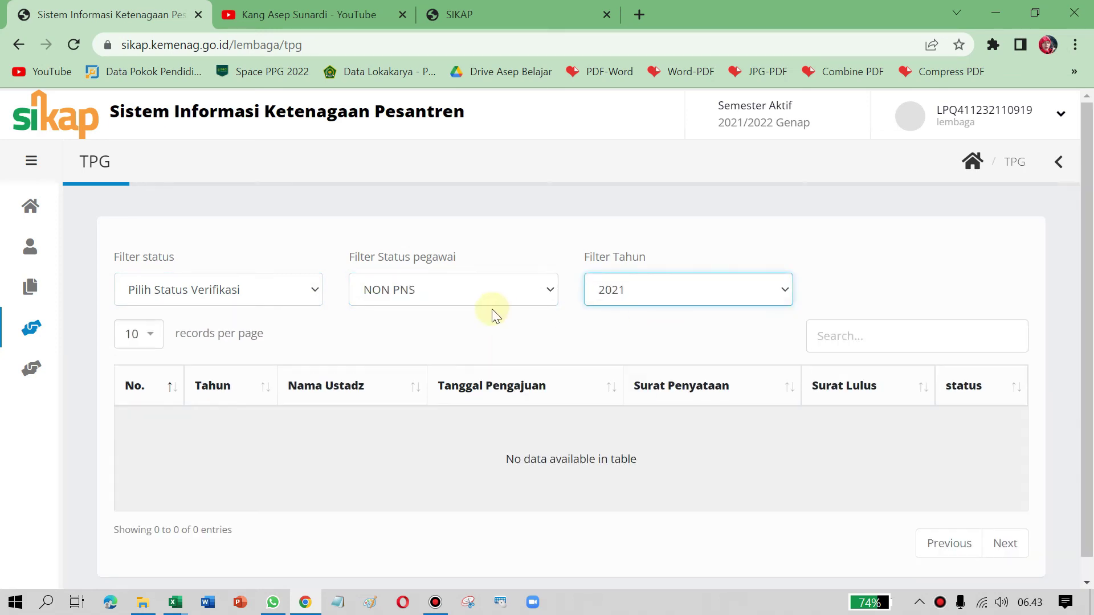
left_click(705, 294)
left_click(621, 346)
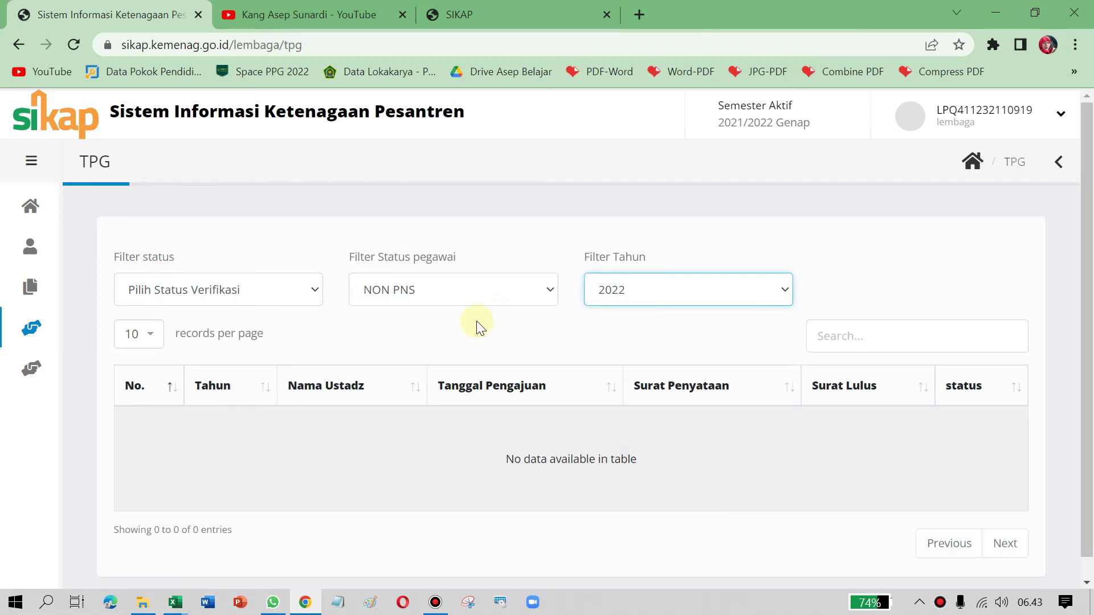
Step: Reload the TPG page to clear all filters, leaving no submissions listed
left_click(265, 292)
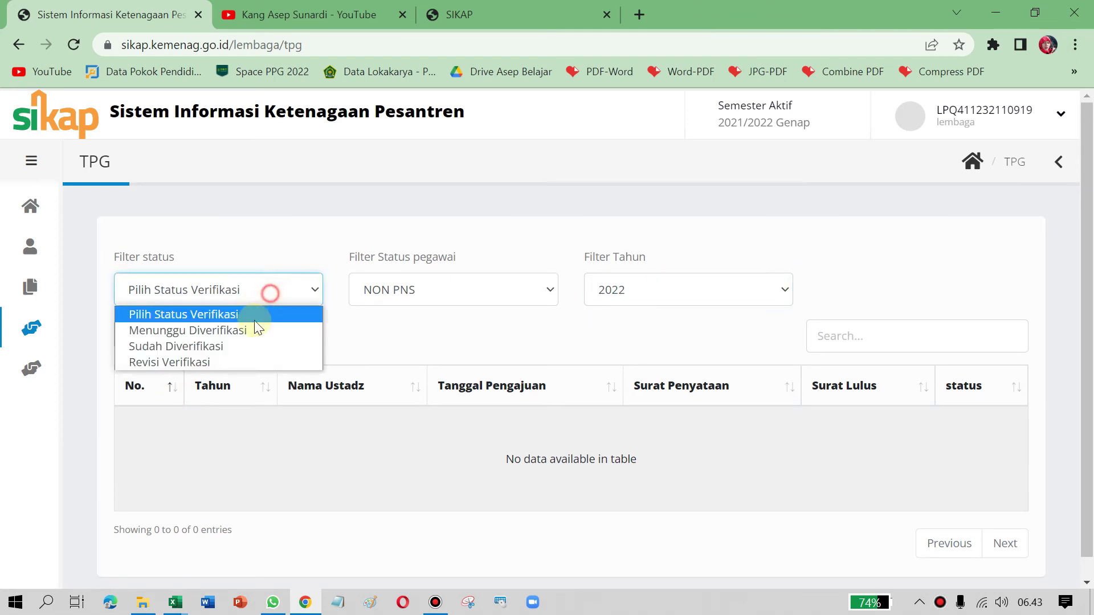
left_click(420, 336)
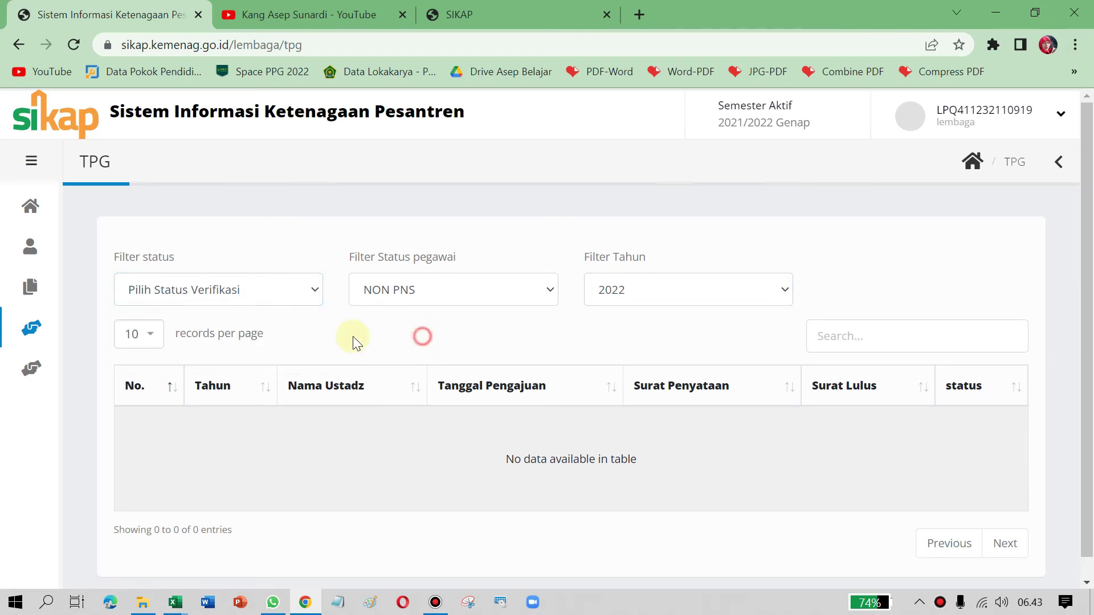
left_click(48, 326)
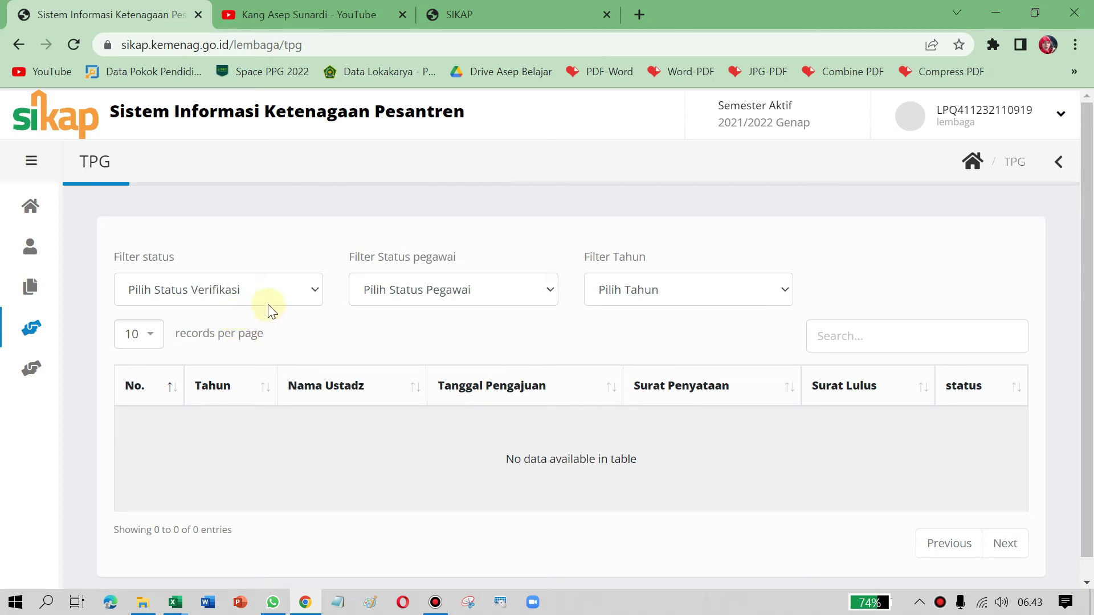
left_click(305, 295)
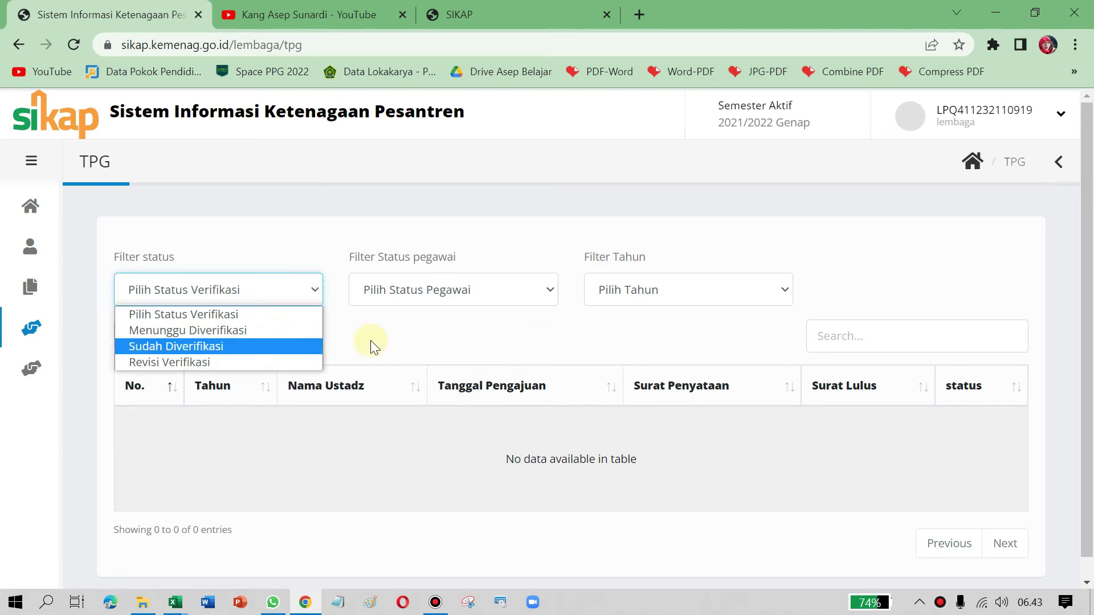
left_click(37, 338)
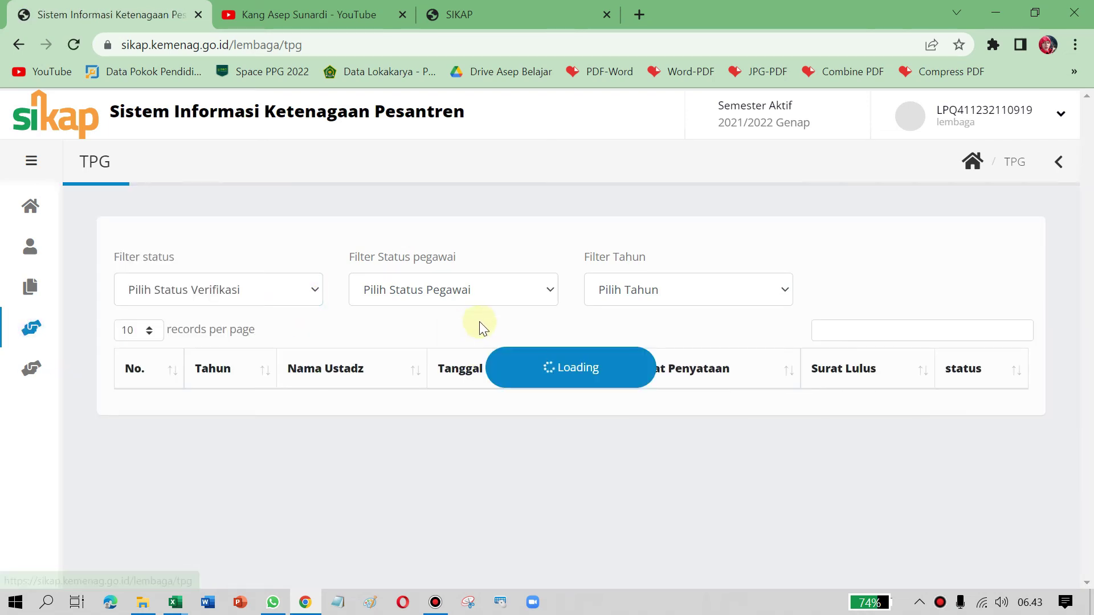
mouse_move(32, 372)
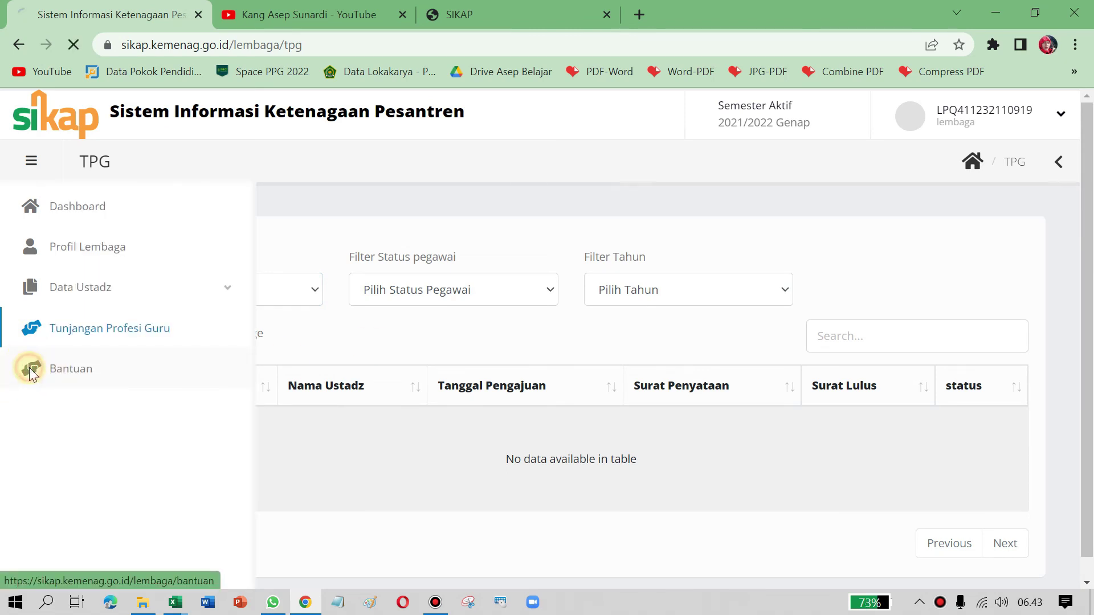
left_click(70, 370)
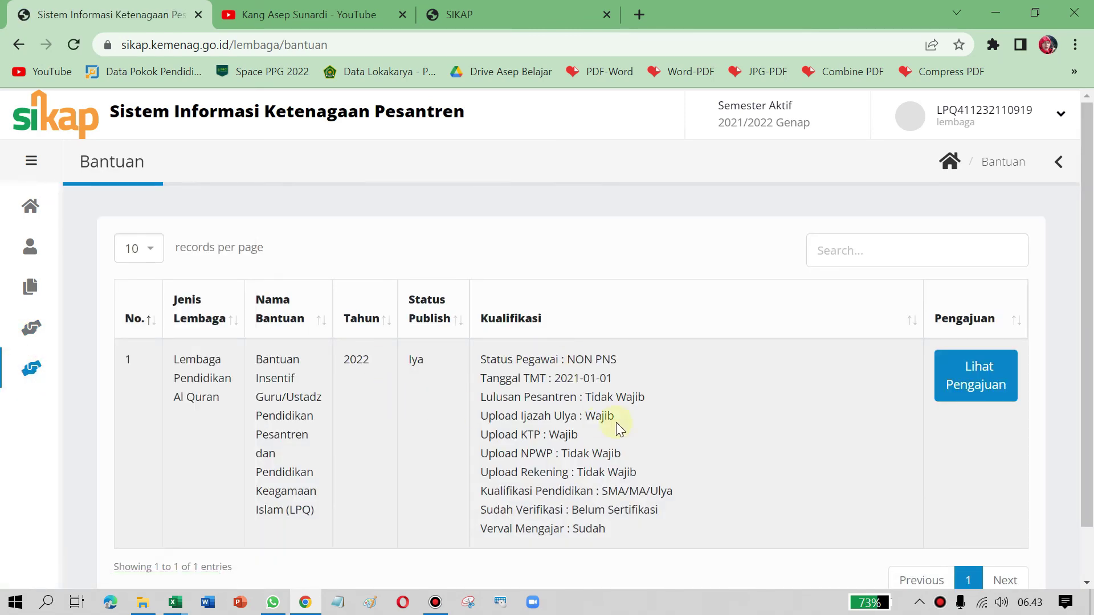
left_click(22, 370)
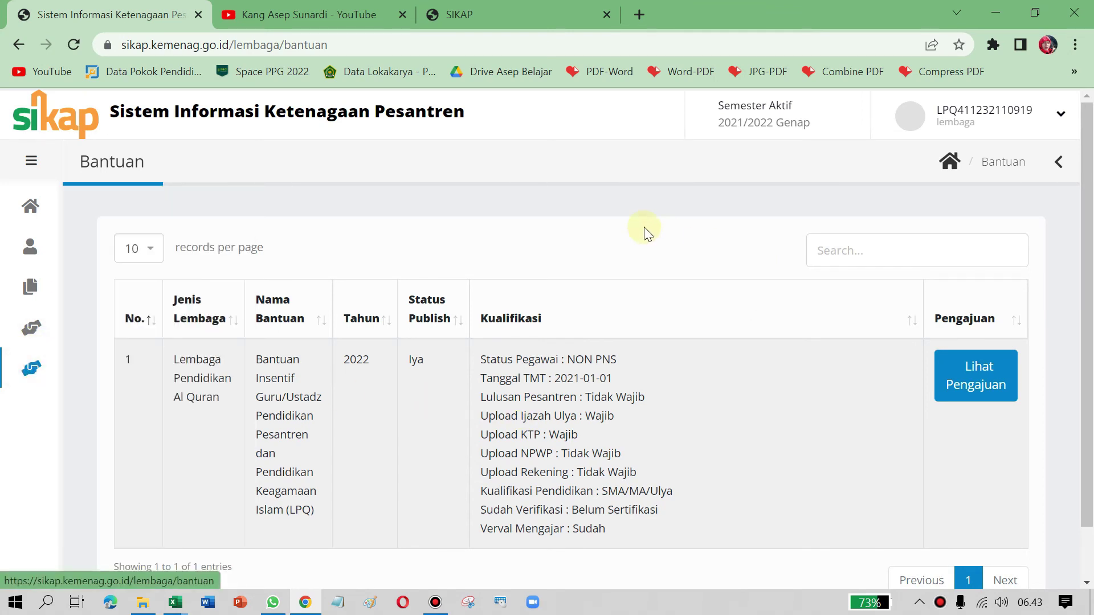
scroll(210, 377, "down", 1)
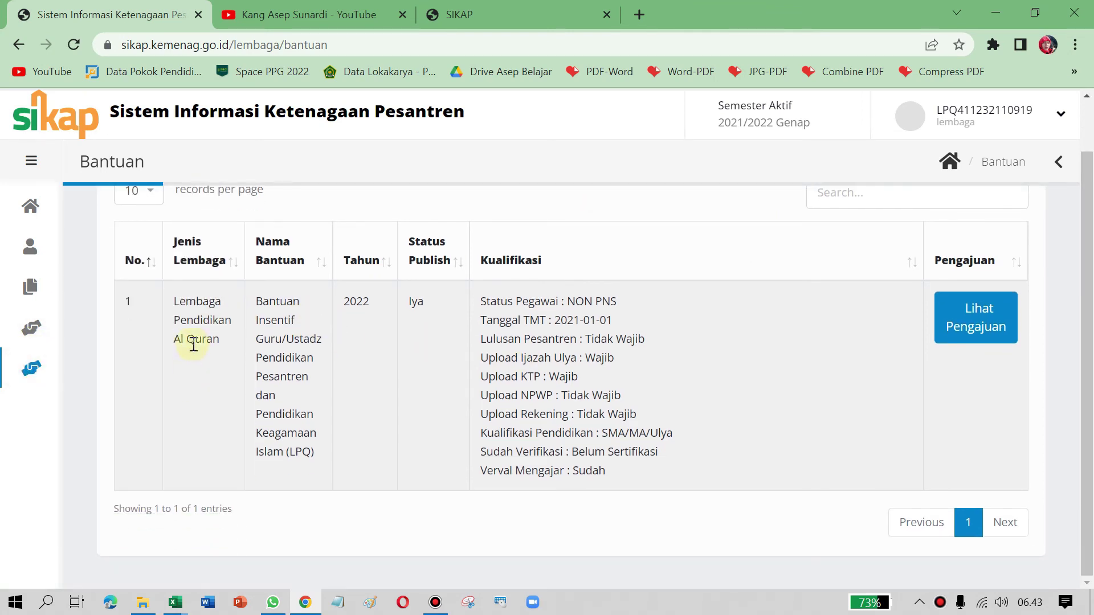
left_click_drag(175, 303, 237, 343)
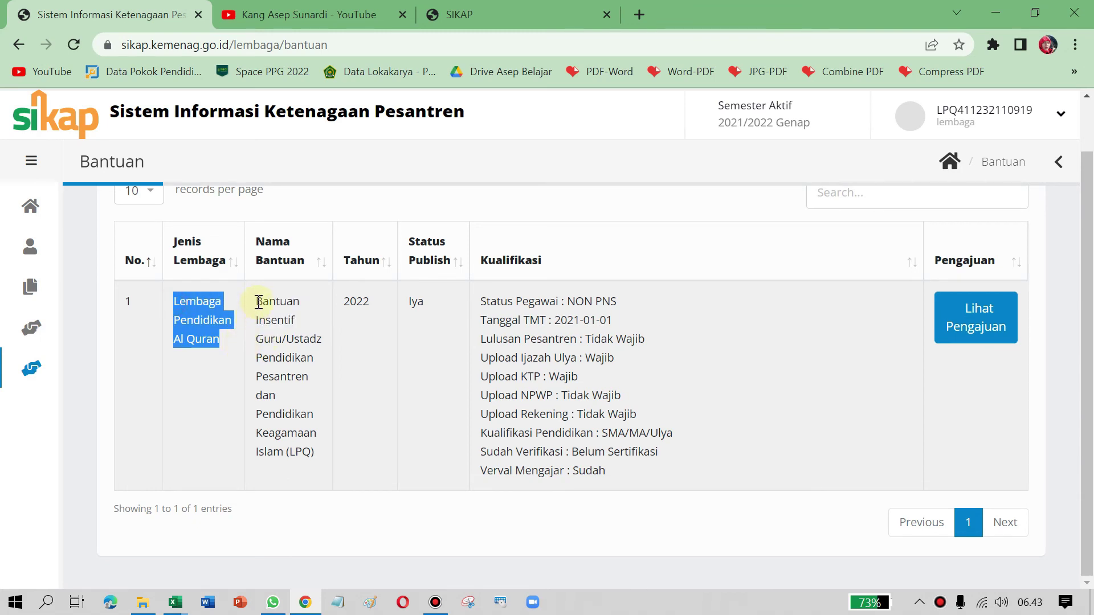
left_click_drag(257, 302, 314, 454)
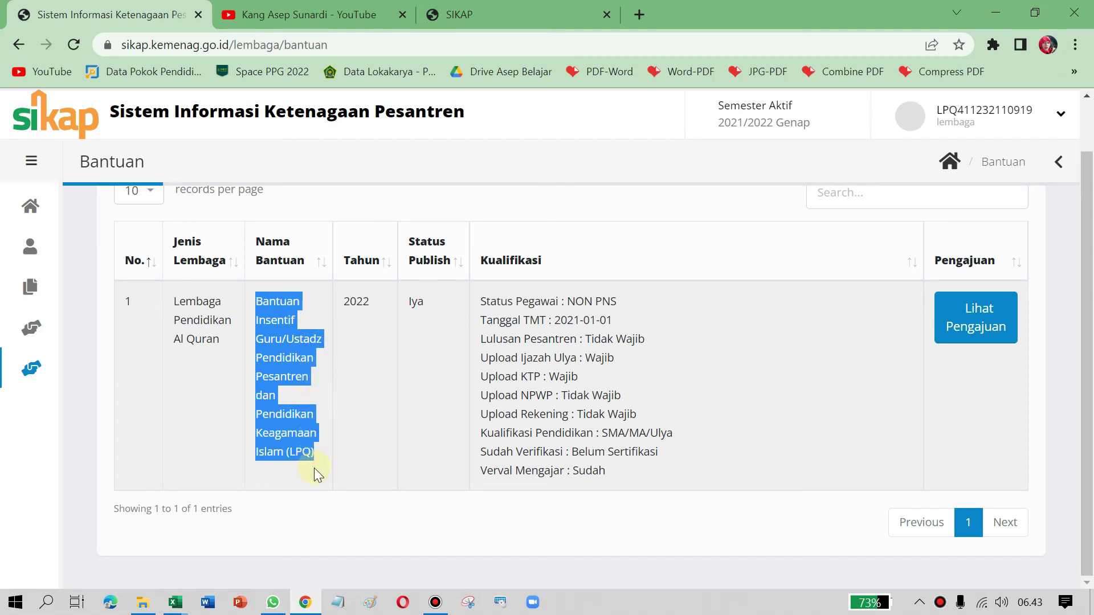
double_click(351, 305)
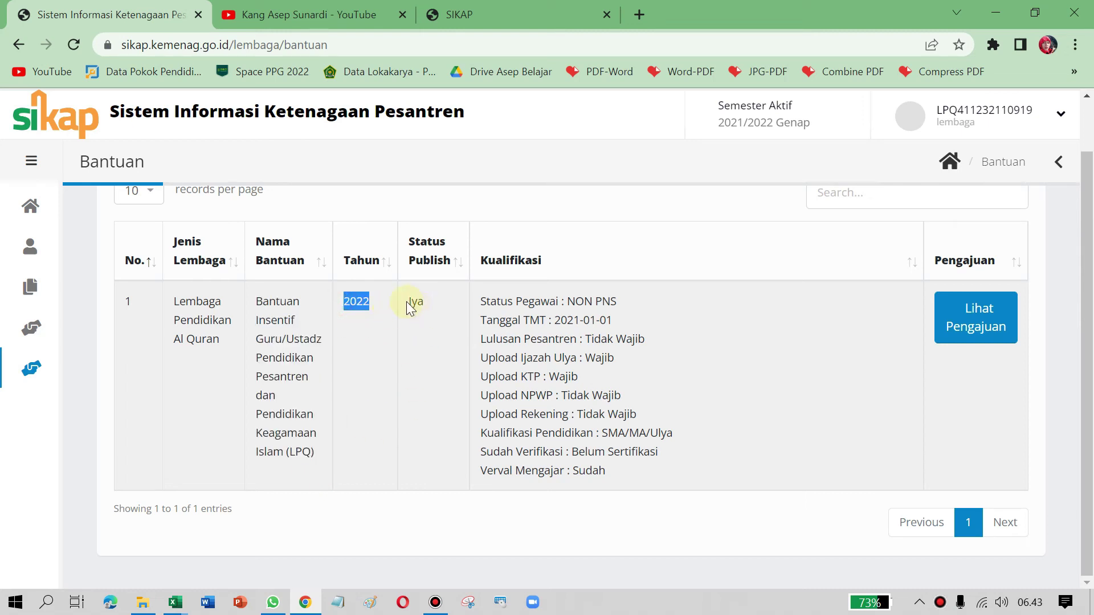
double_click(415, 302)
left_click_drag(480, 303, 634, 315)
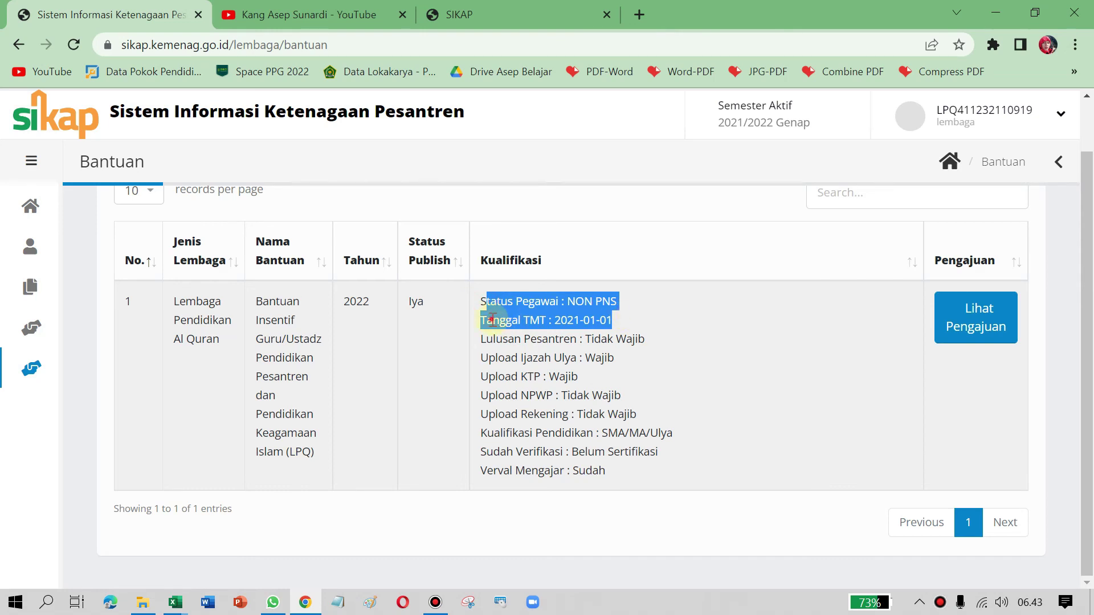
left_click_drag(481, 320, 616, 328)
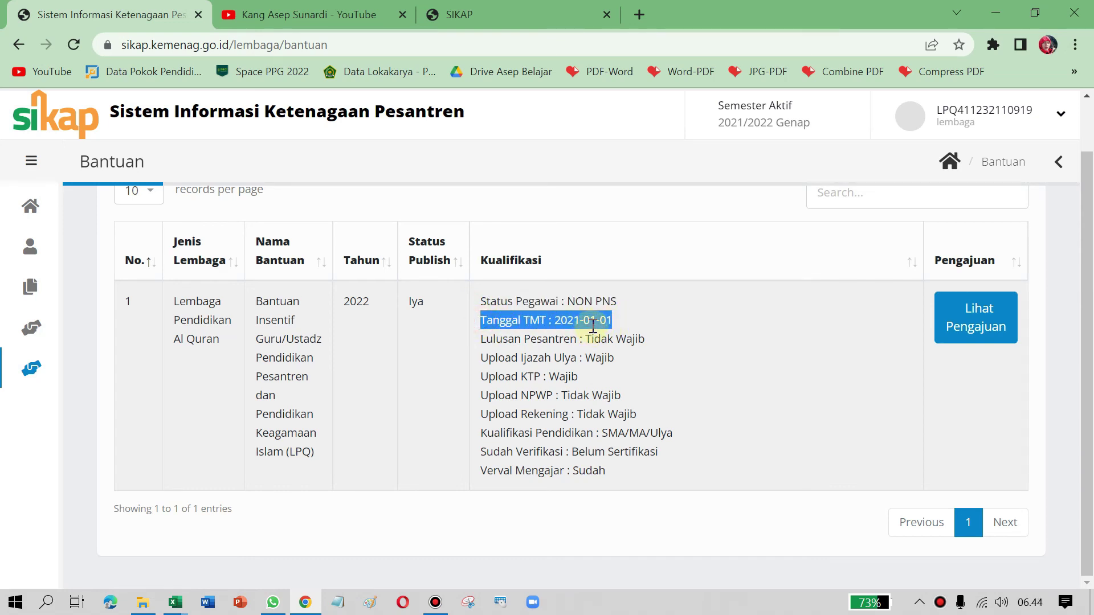
left_click(608, 323)
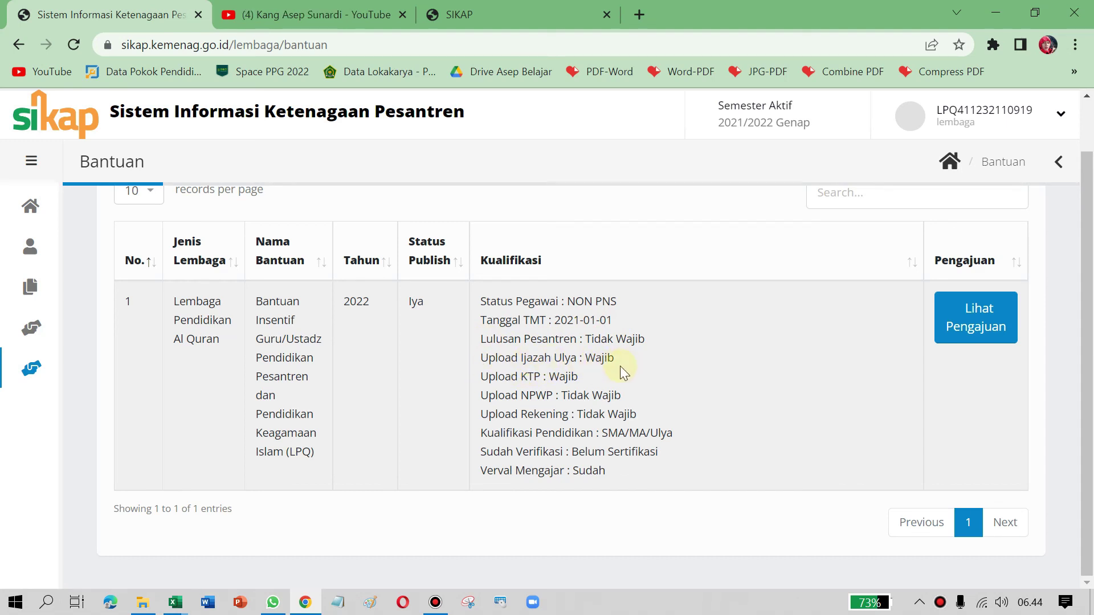
left_click_drag(555, 371, 578, 378)
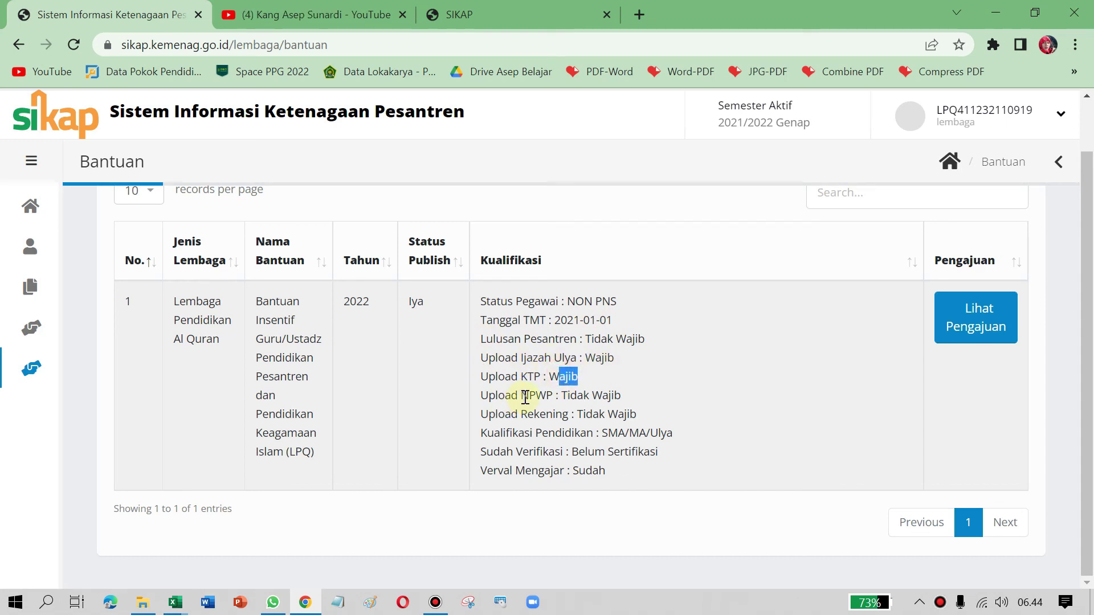
left_click_drag(522, 398, 607, 414)
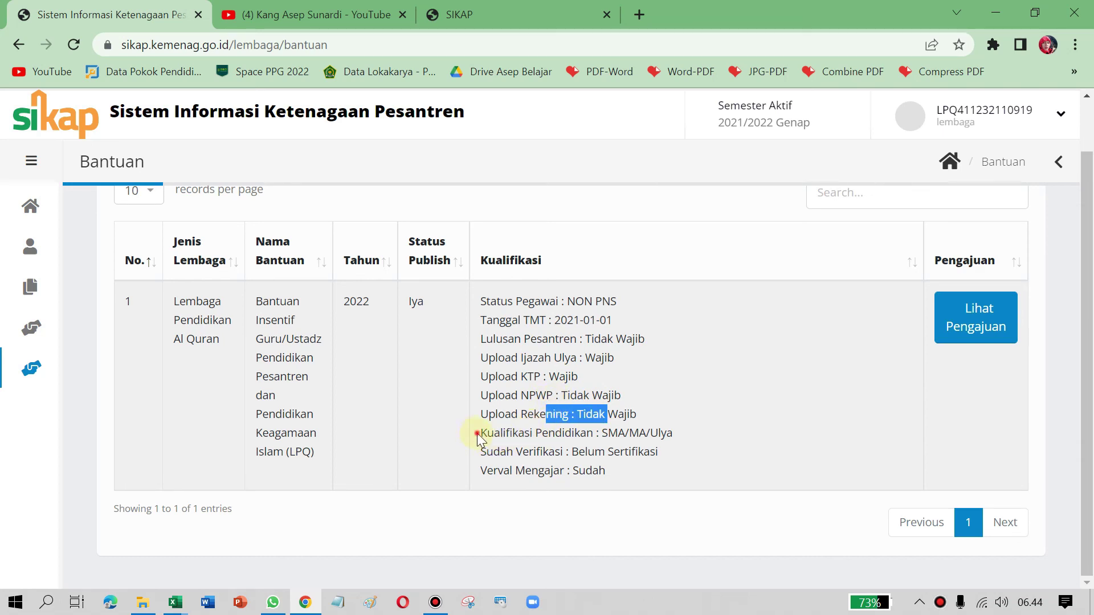
left_click_drag(477, 434, 703, 437)
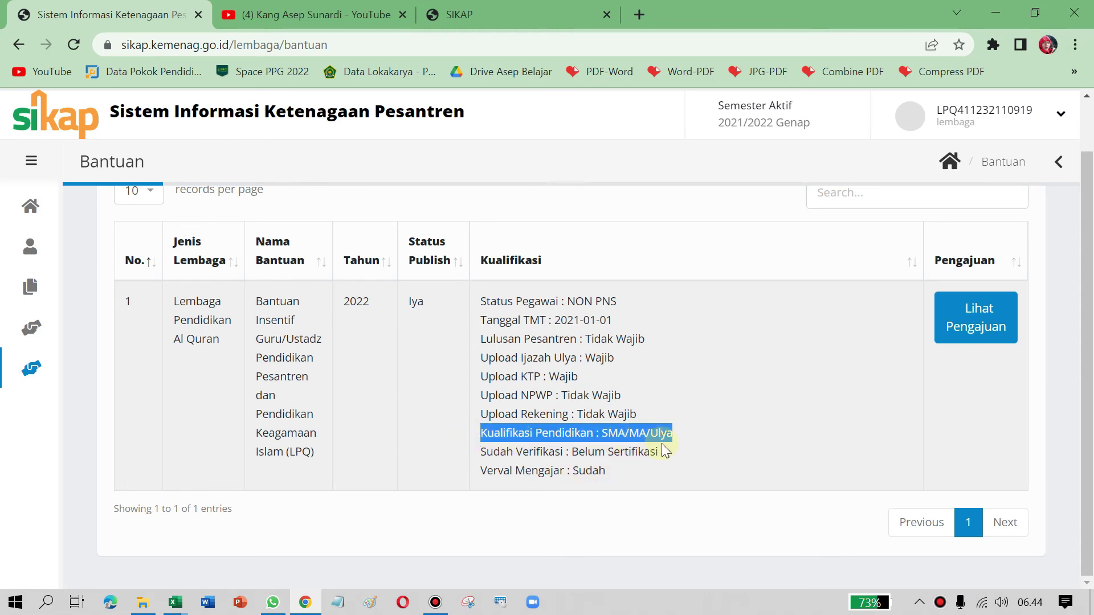
left_click(626, 435)
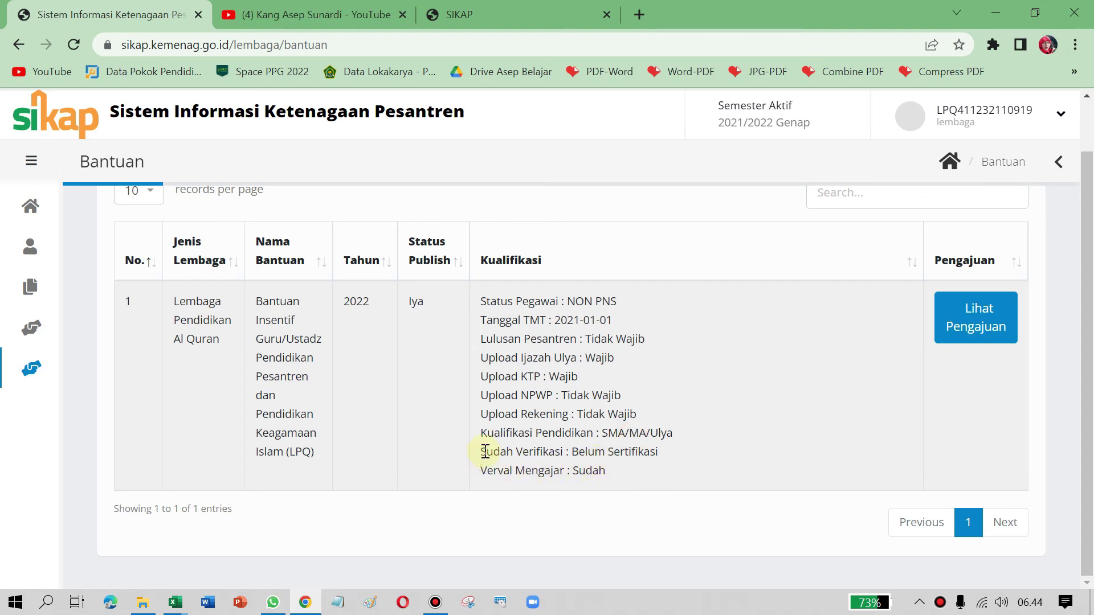
left_click_drag(485, 451, 648, 460)
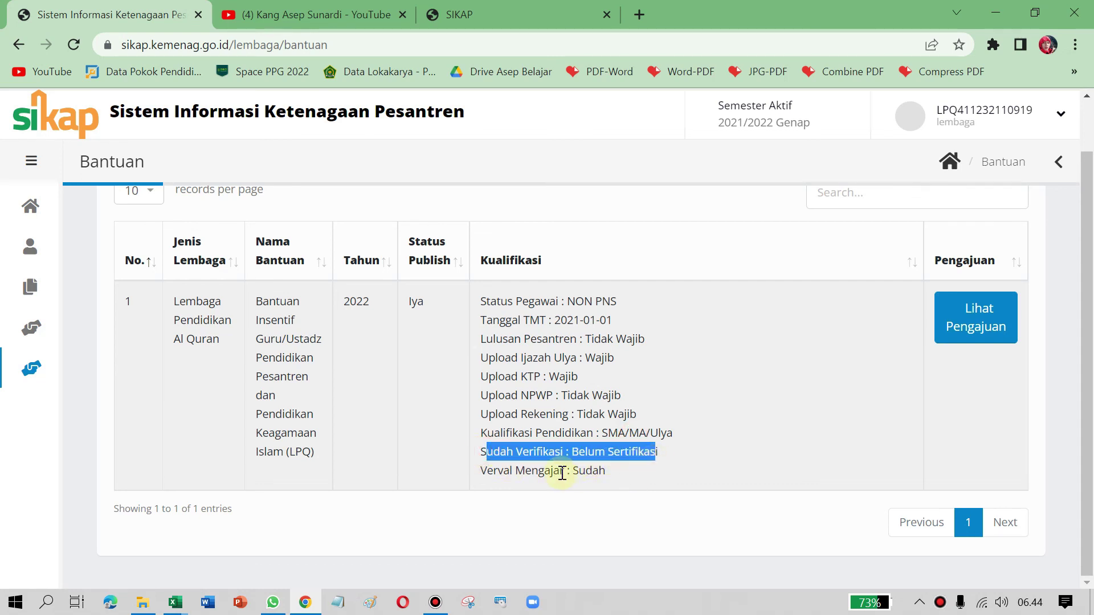
left_click(584, 453)
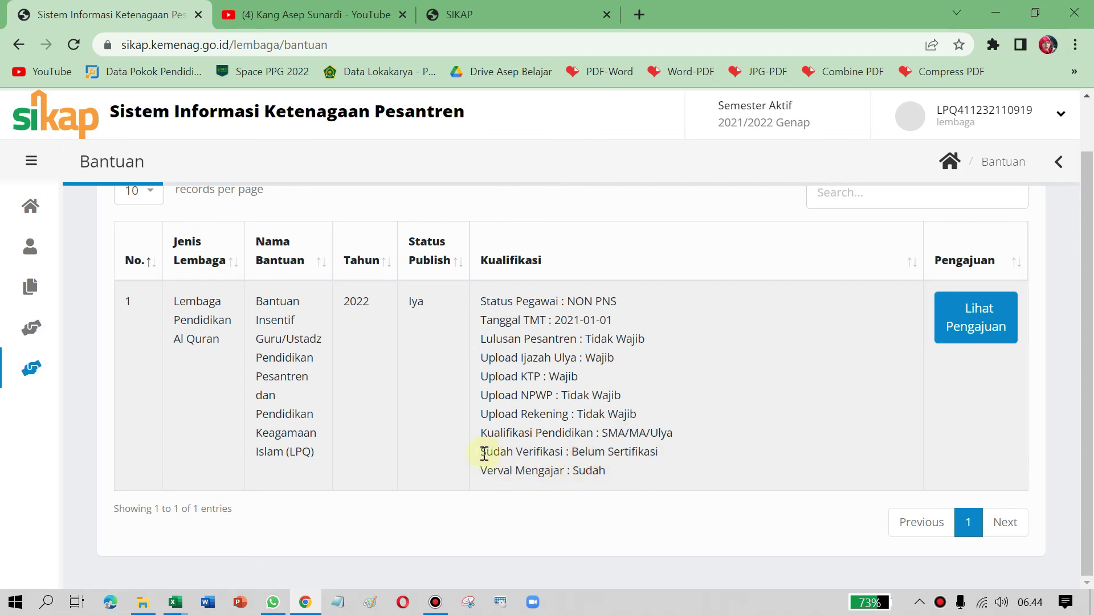
left_click_drag(478, 455, 672, 452)
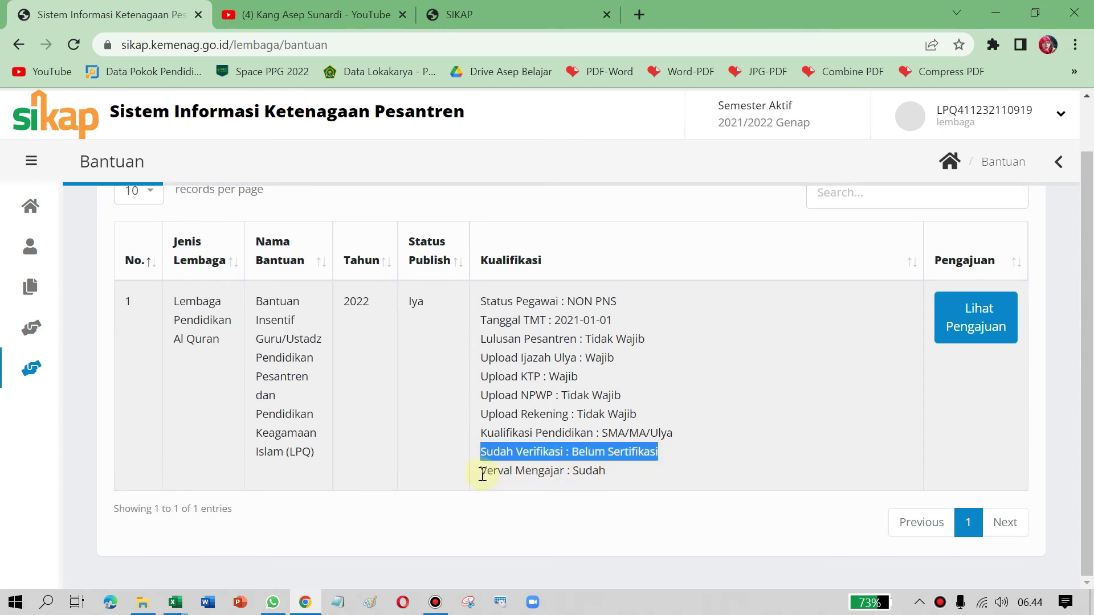
left_click_drag(482, 474, 606, 473)
left_click(607, 477)
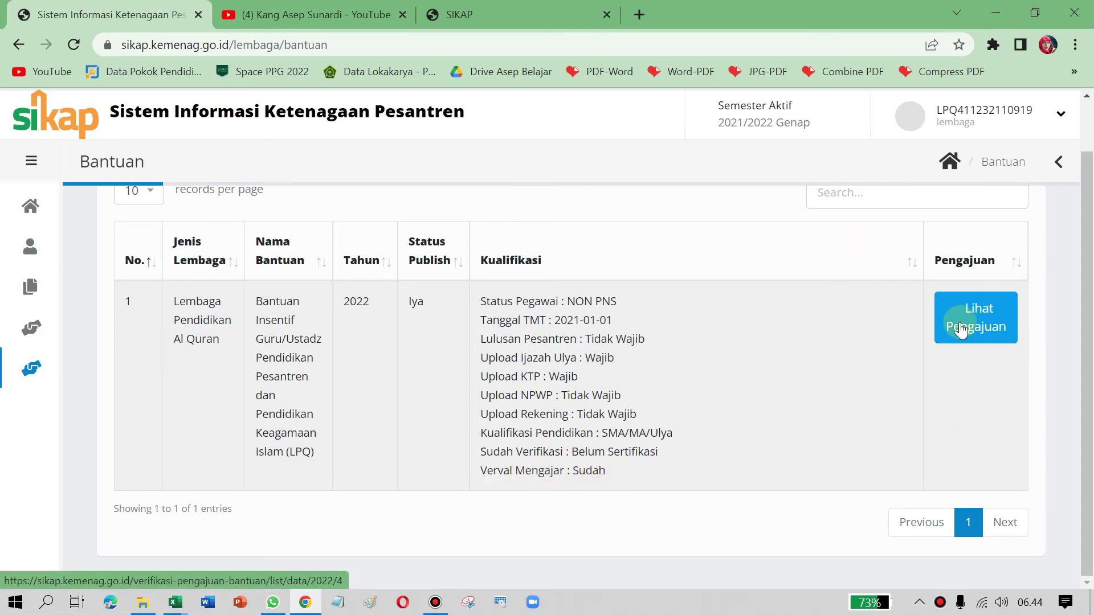
Step: Open Lihat Pengajuan for the LPQ teacher incentive and filter the status to Mengajukan
left_click(944, 340)
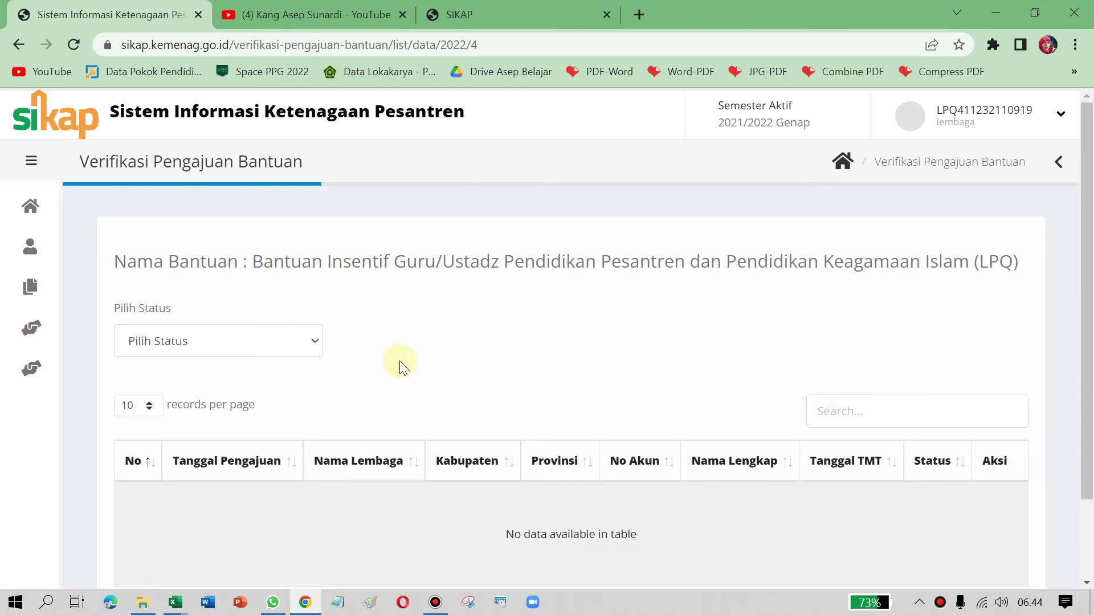
left_click(289, 341)
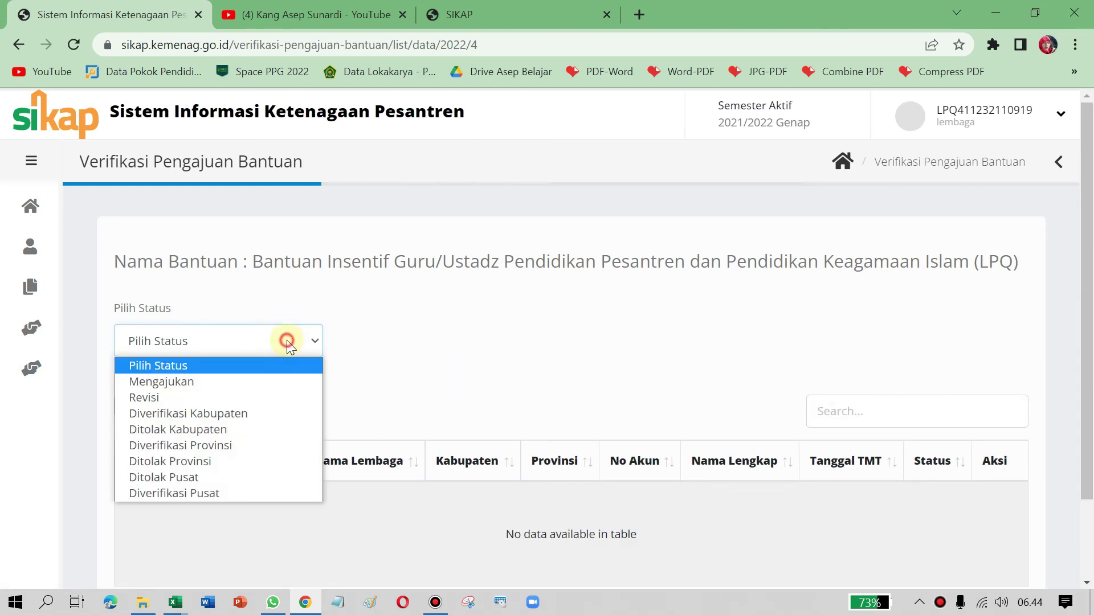
left_click(261, 382)
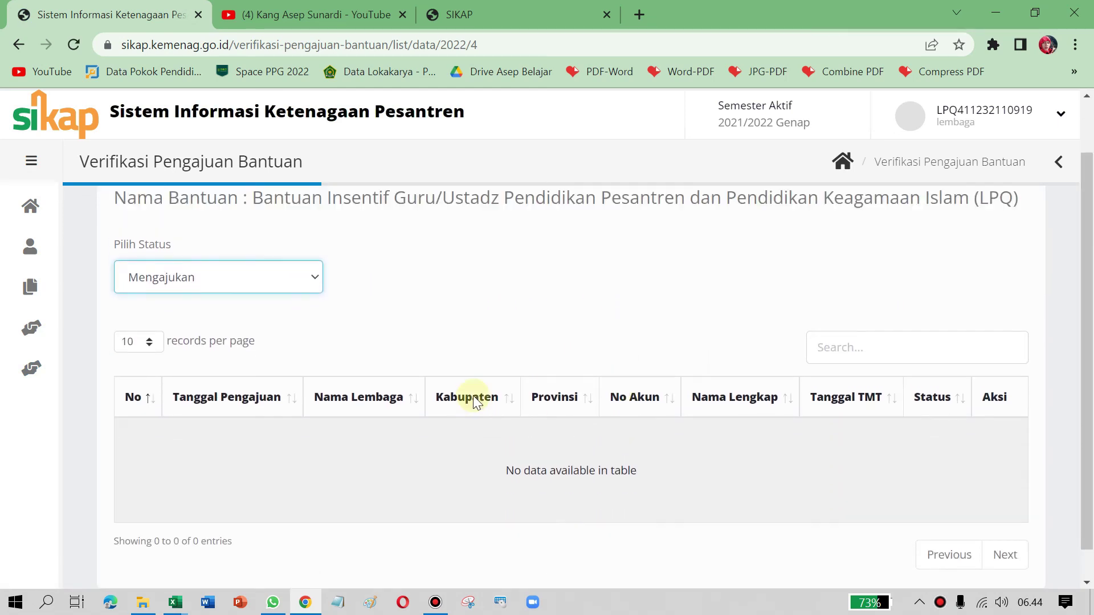
left_click(312, 342)
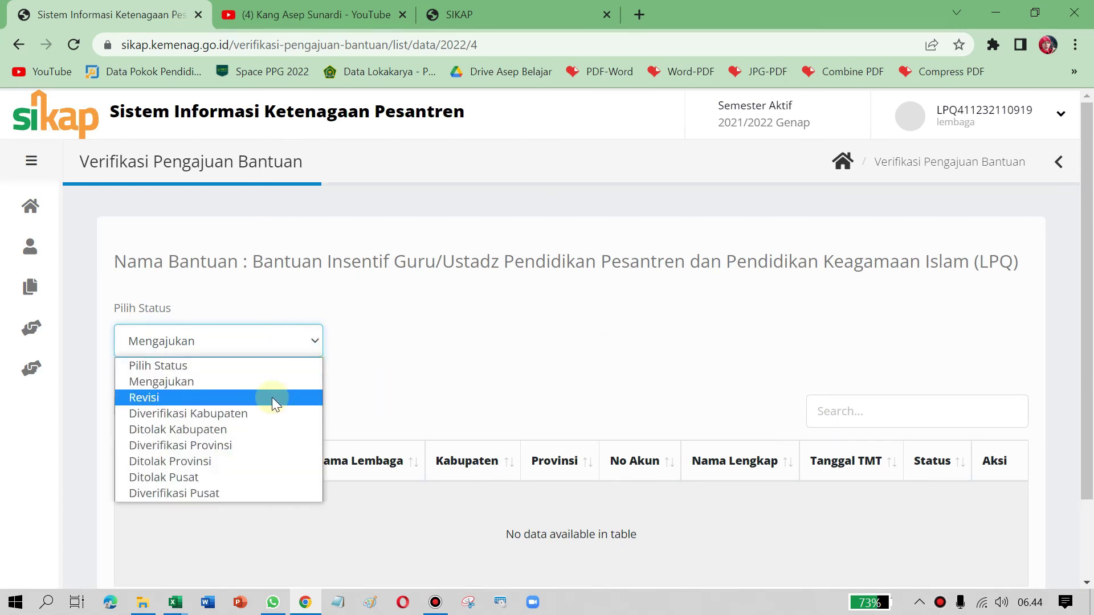
left_click(482, 357)
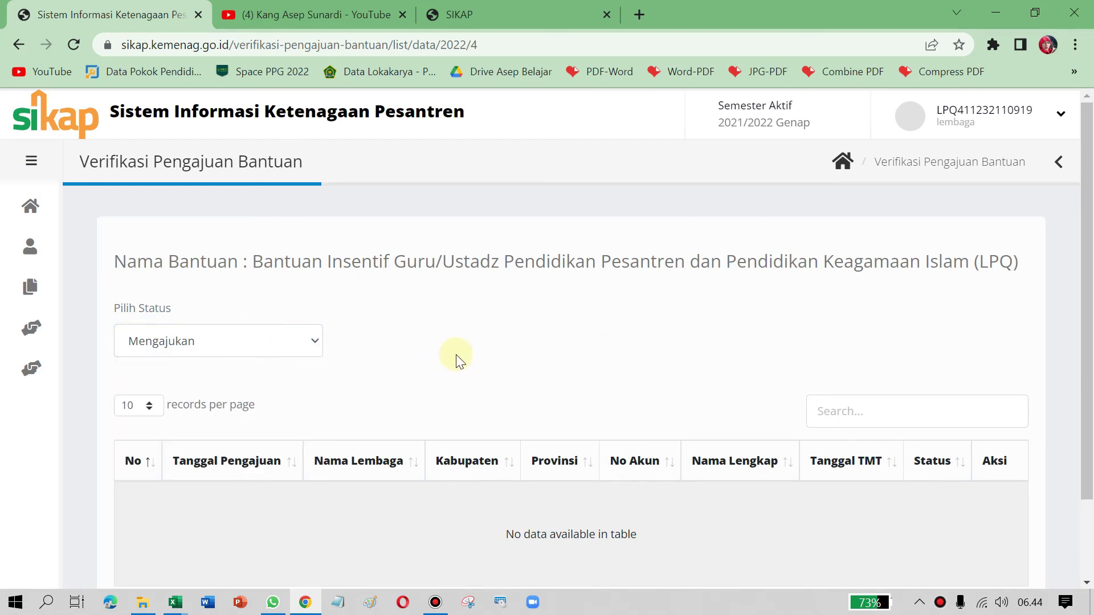
left_click(456, 354)
Step: Browse the other Pilih Status options while keeping Mengajukan selected
left_click(316, 344)
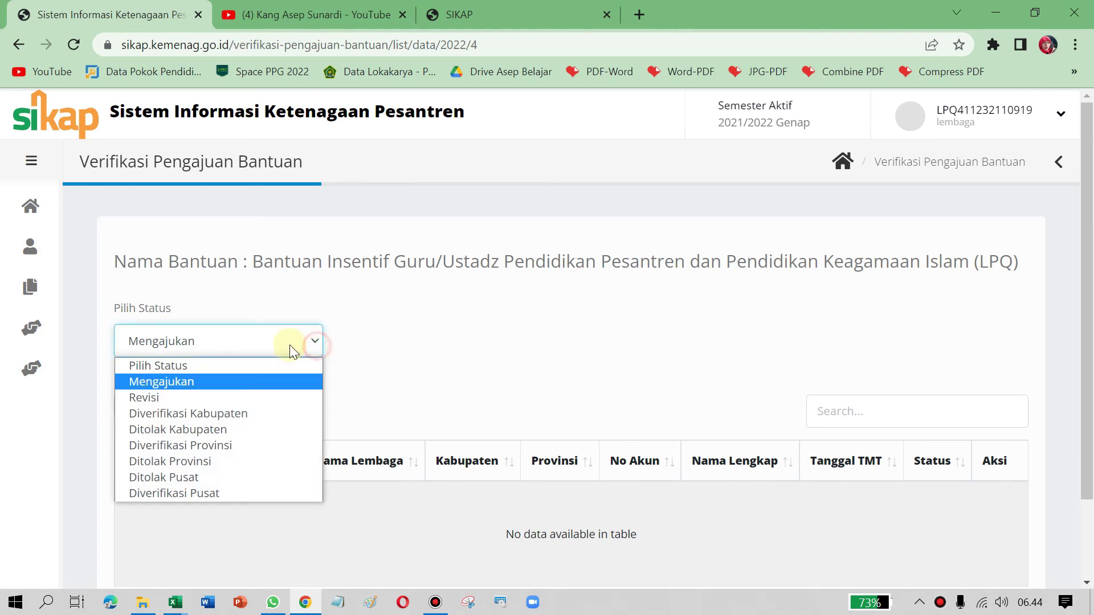
scroll(390, 387, "down", 1)
scroll(390, 387, "down", 1)
left_click(315, 246)
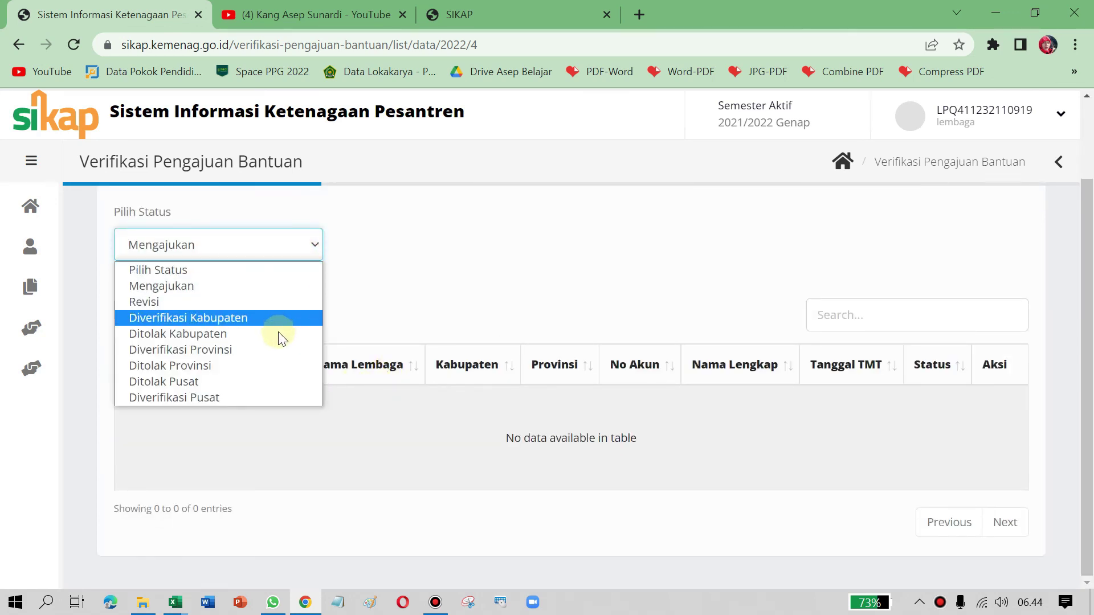
left_click(490, 275)
scroll(567, 310, "up", 2)
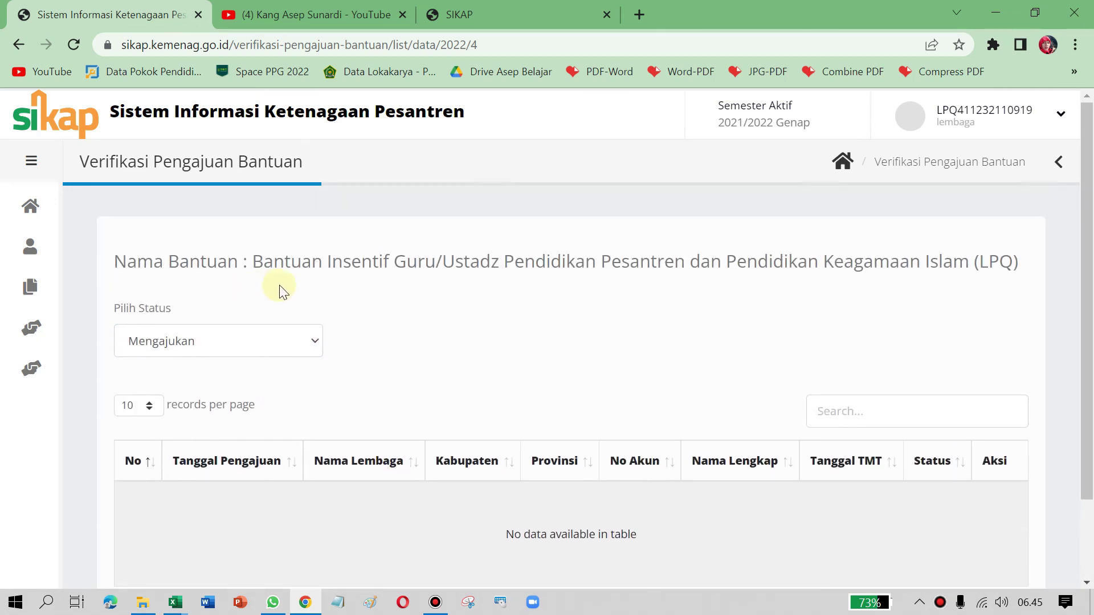
left_click(439, 310)
mouse_move(13, 246)
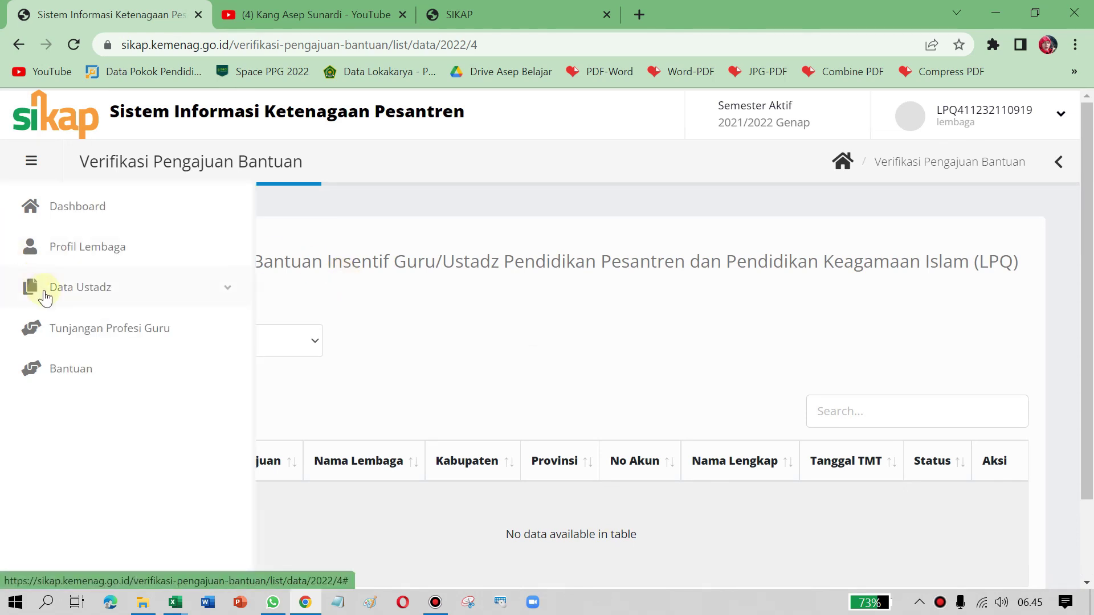
left_click(499, 317)
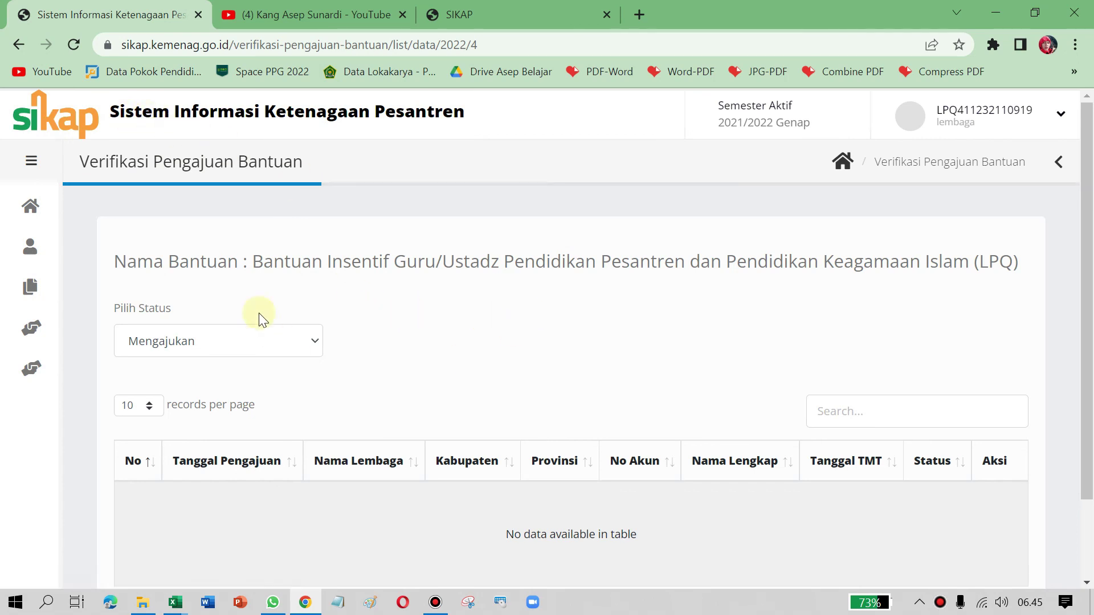
mouse_move(32, 290)
left_click(435, 602)
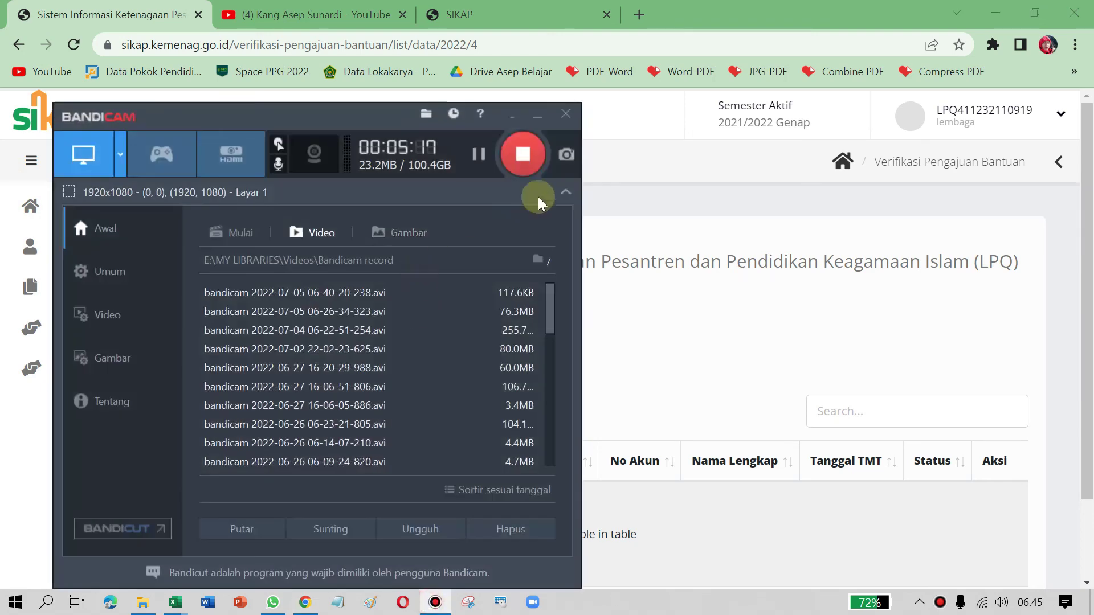